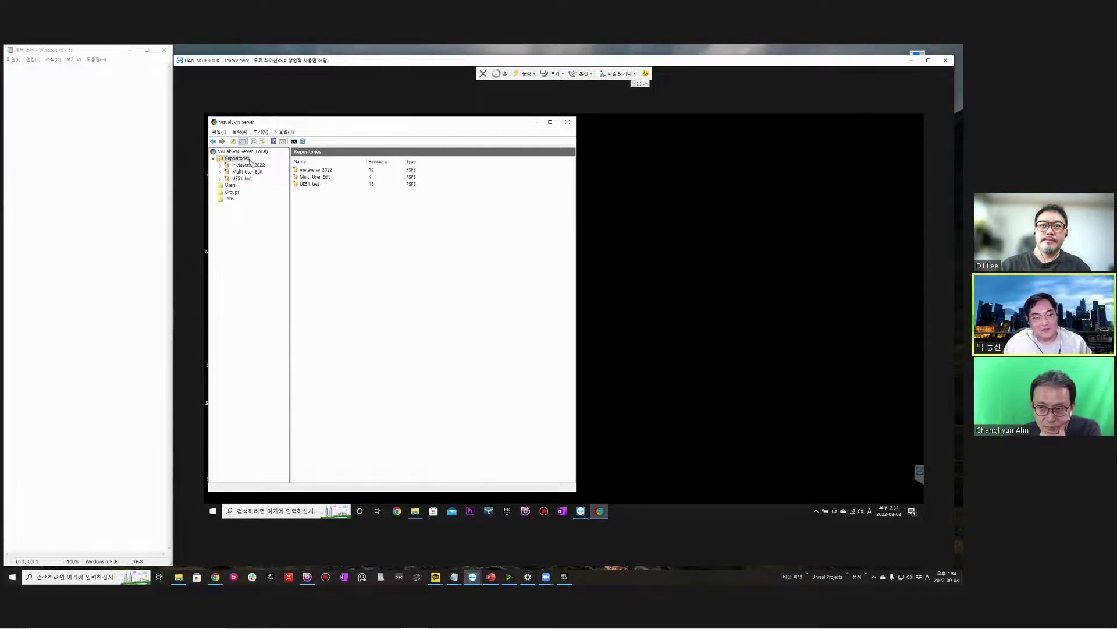
# Start a new regular FSFS repository on the SVN server and name it test_SVN
pyautogui.rightClick(314, 204)
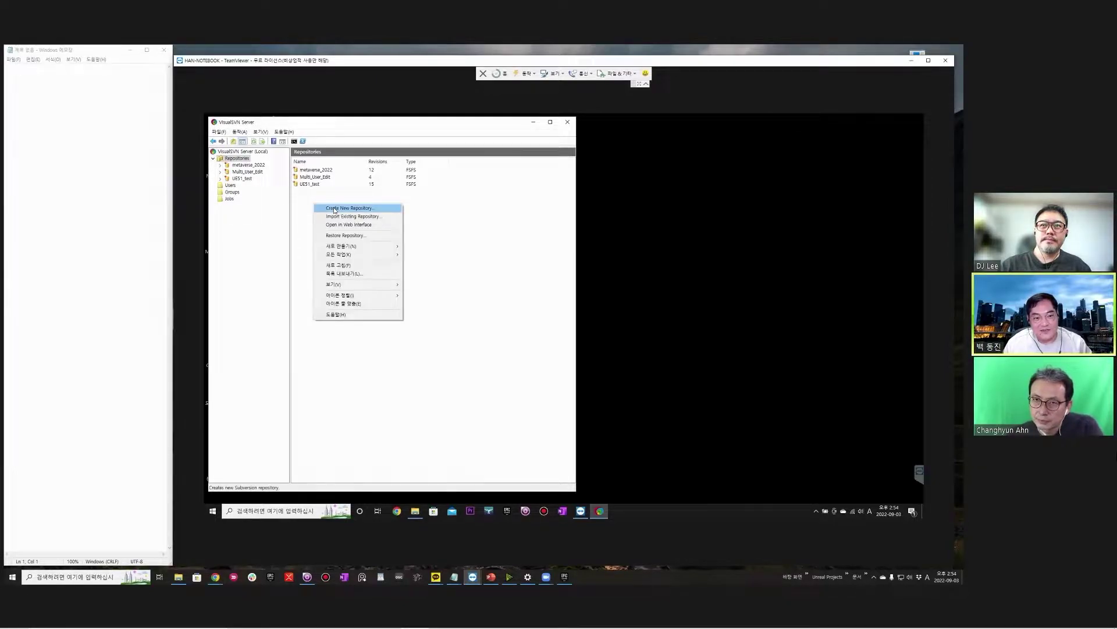
pyautogui.click(334, 209)
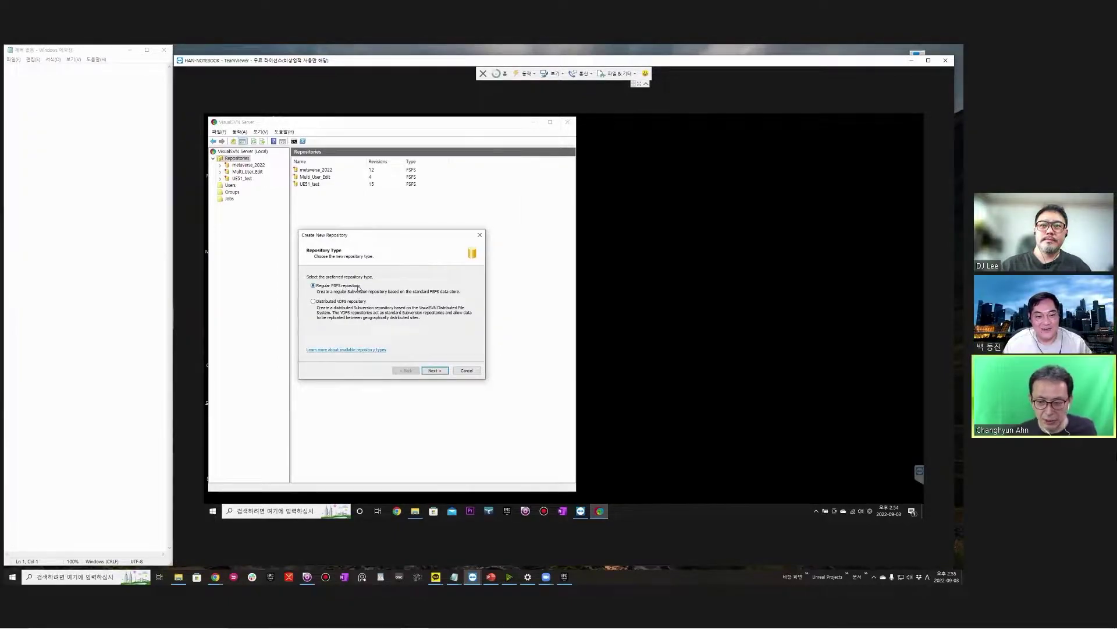
pyautogui.click(438, 373)
pyautogui.click(321, 285)
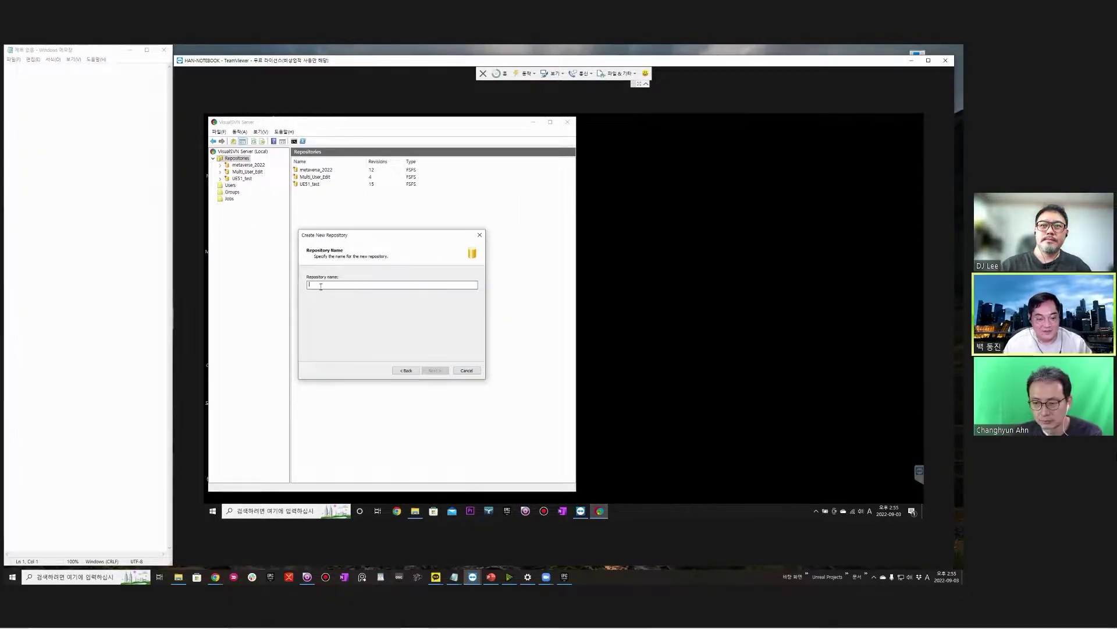
pyautogui.write('test_SVN')
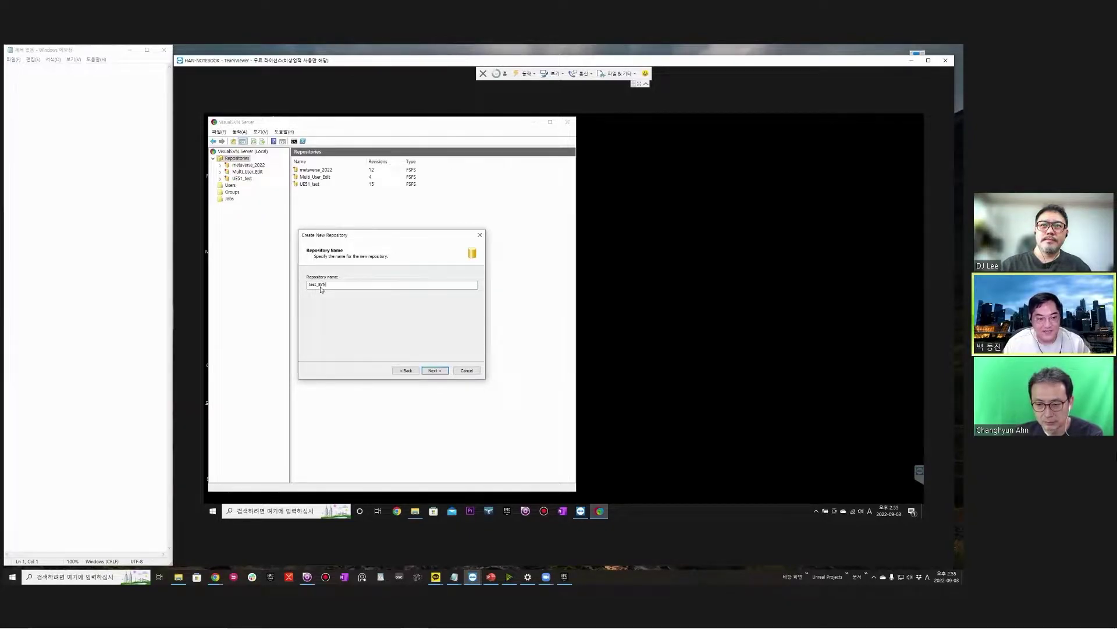
# Create the repository as empty, with read/write access for all Subversion users and search indexing allowed
pyautogui.click(435, 370)
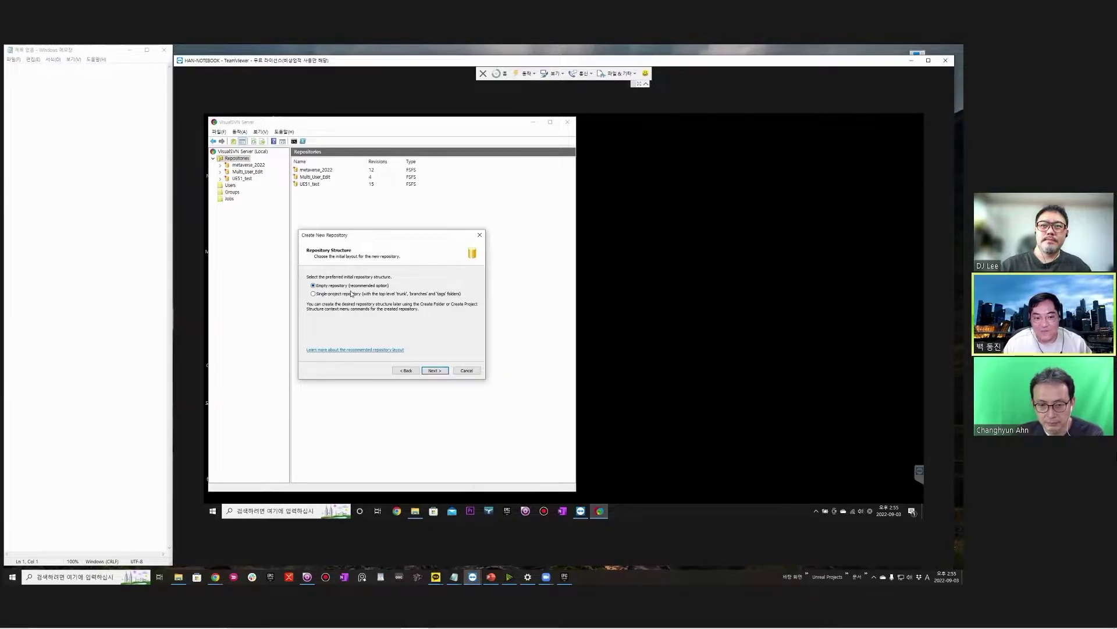
pyautogui.click(437, 372)
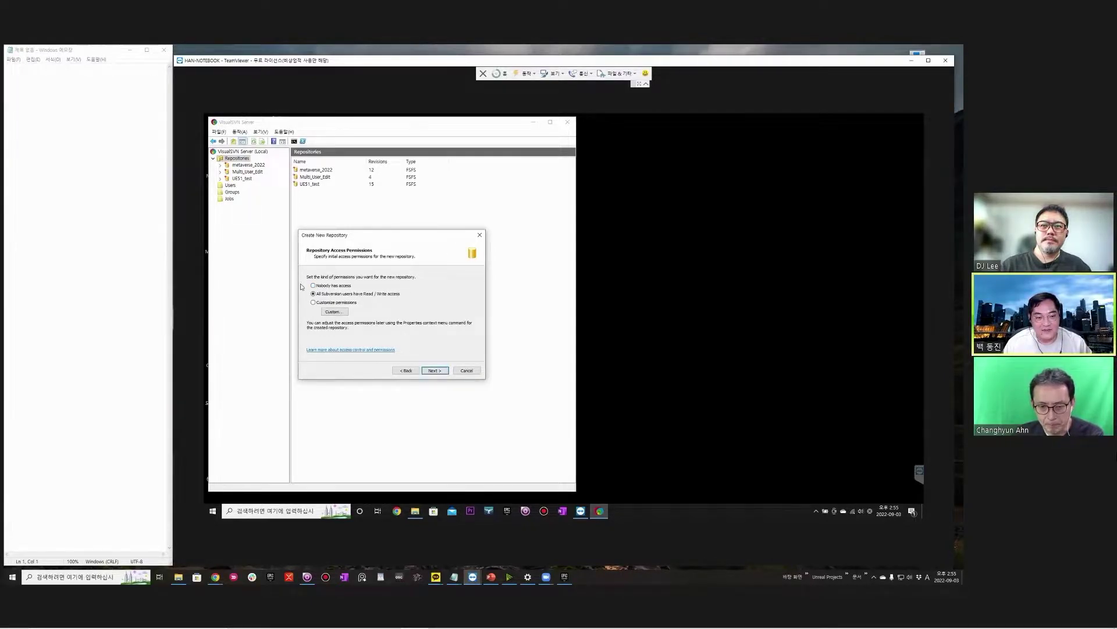
pyautogui.click(433, 368)
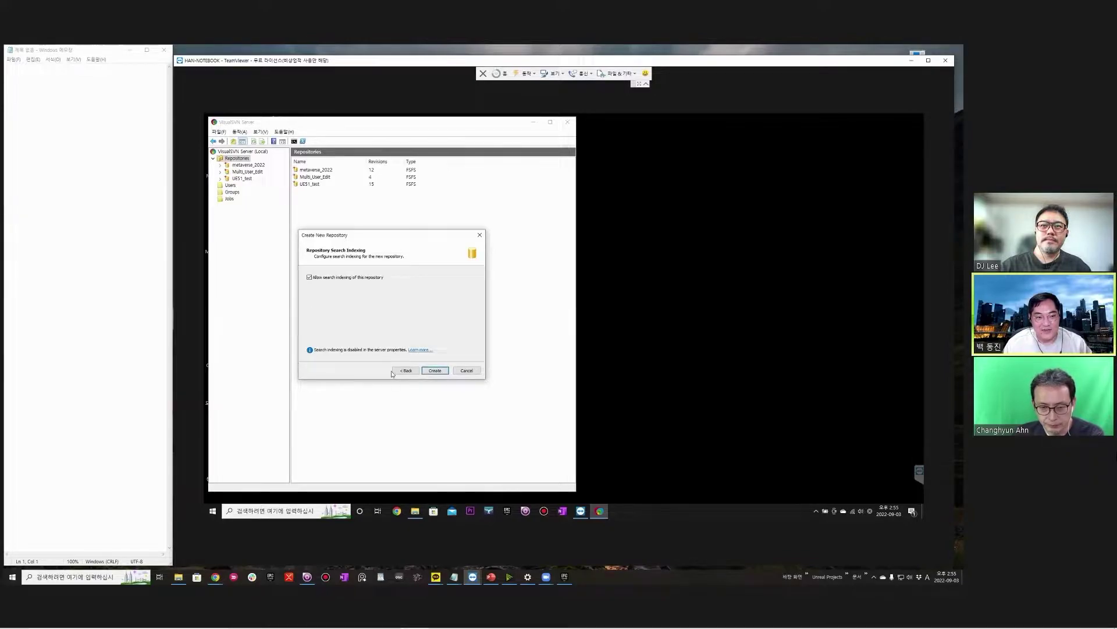
pyautogui.click(431, 373)
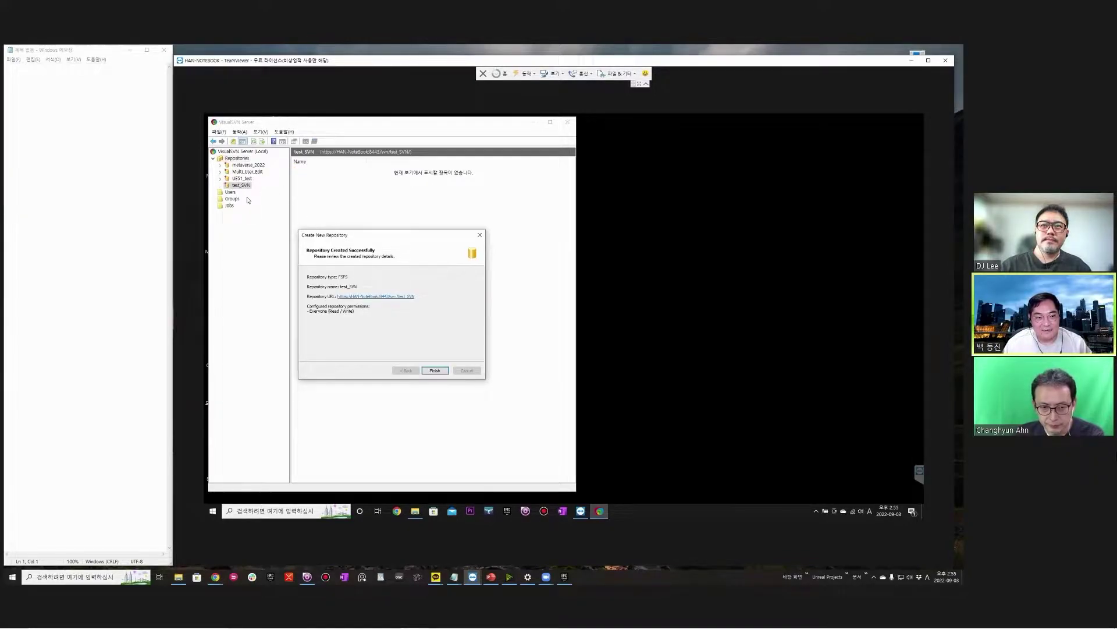
pyautogui.click(434, 372)
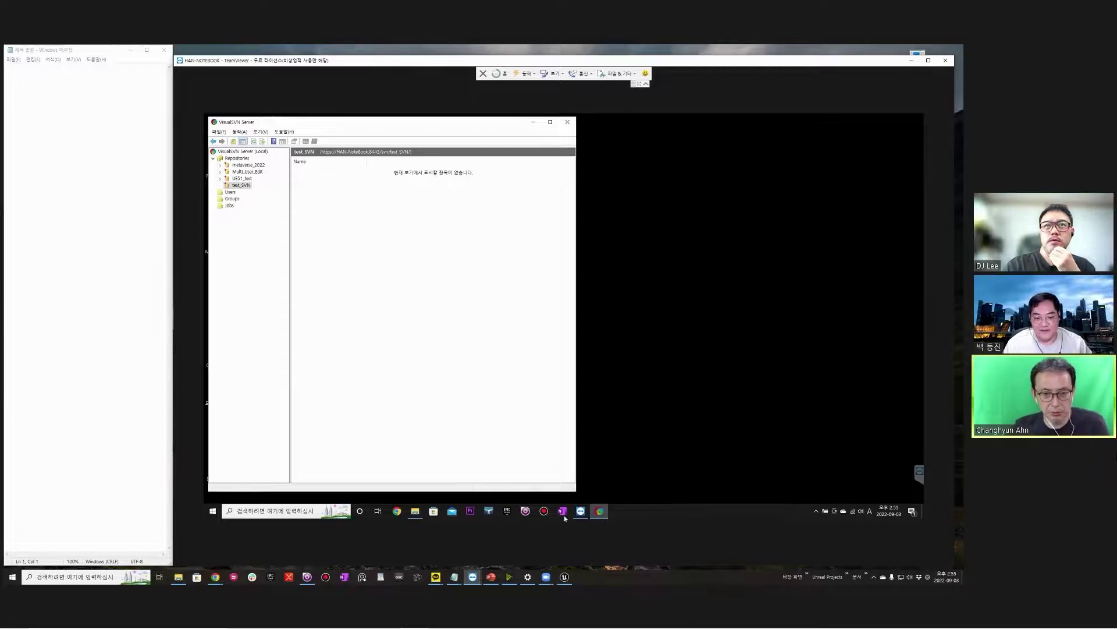
# Create an Unreal Engine project named SVN_test from the blank template, keeping the default project settings
pyautogui.moveTo(394, 168); pyautogui.dragTo(406, 170)
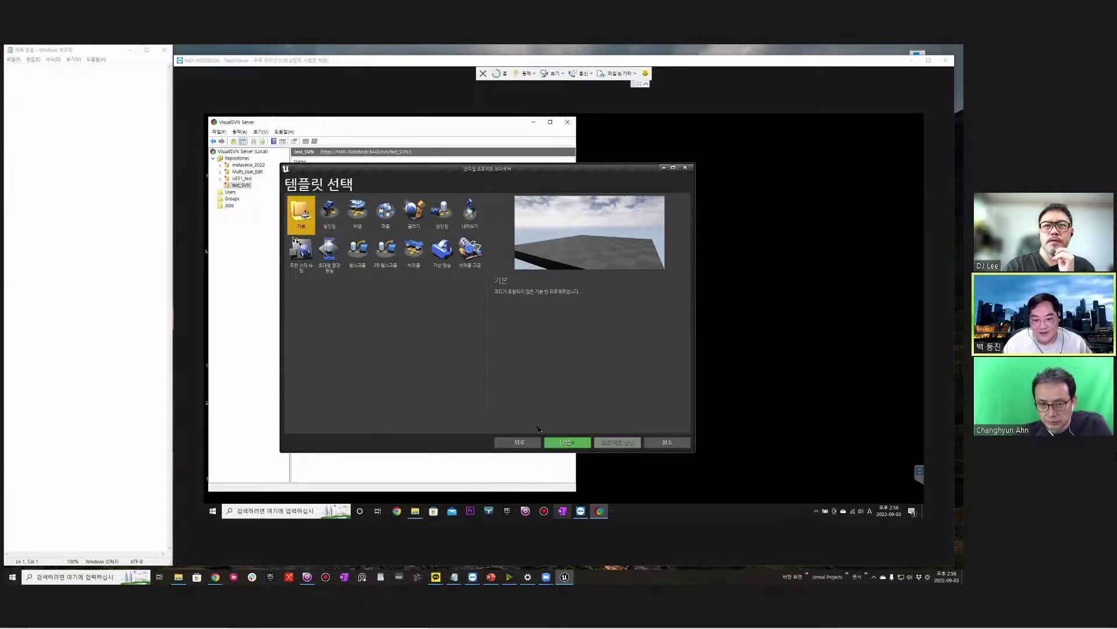
pyautogui.click(562, 443)
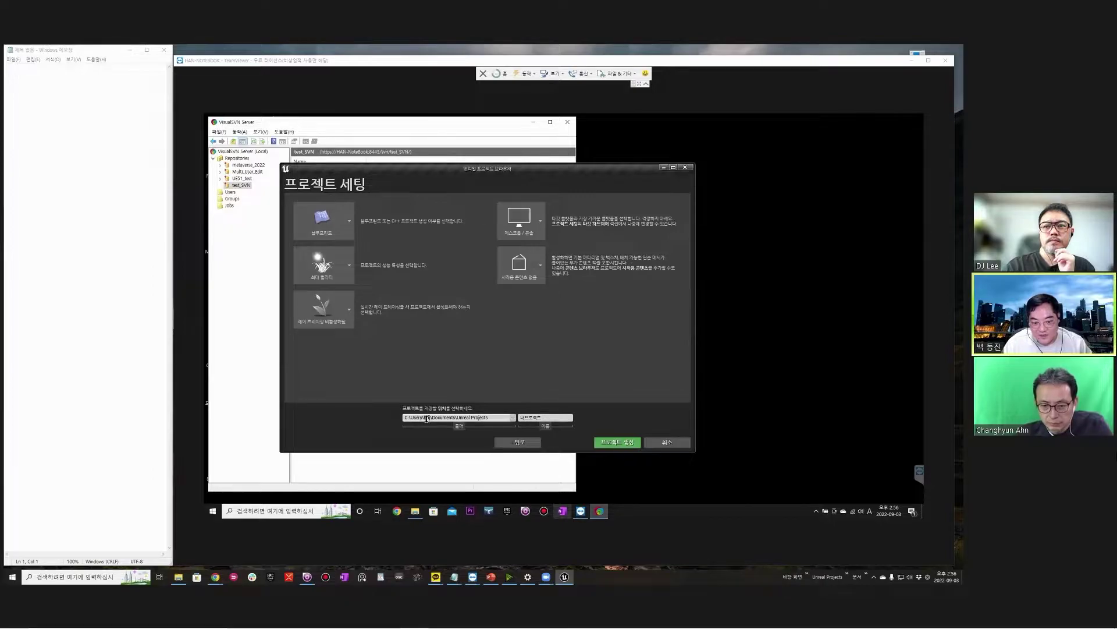
pyautogui.click(547, 418)
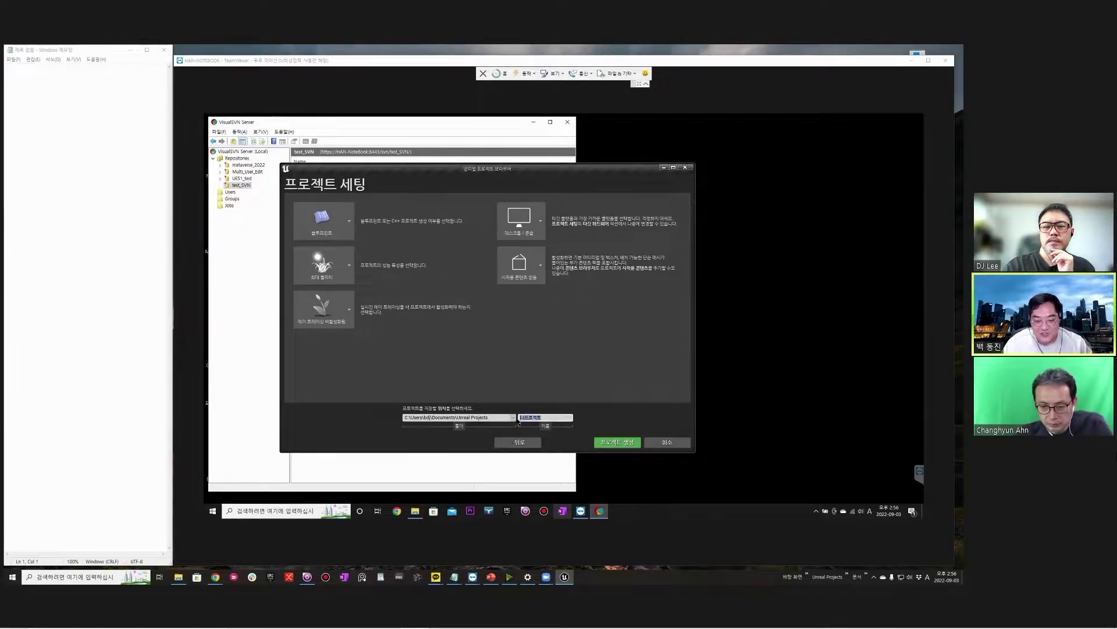
pyautogui.write('sVN_test')
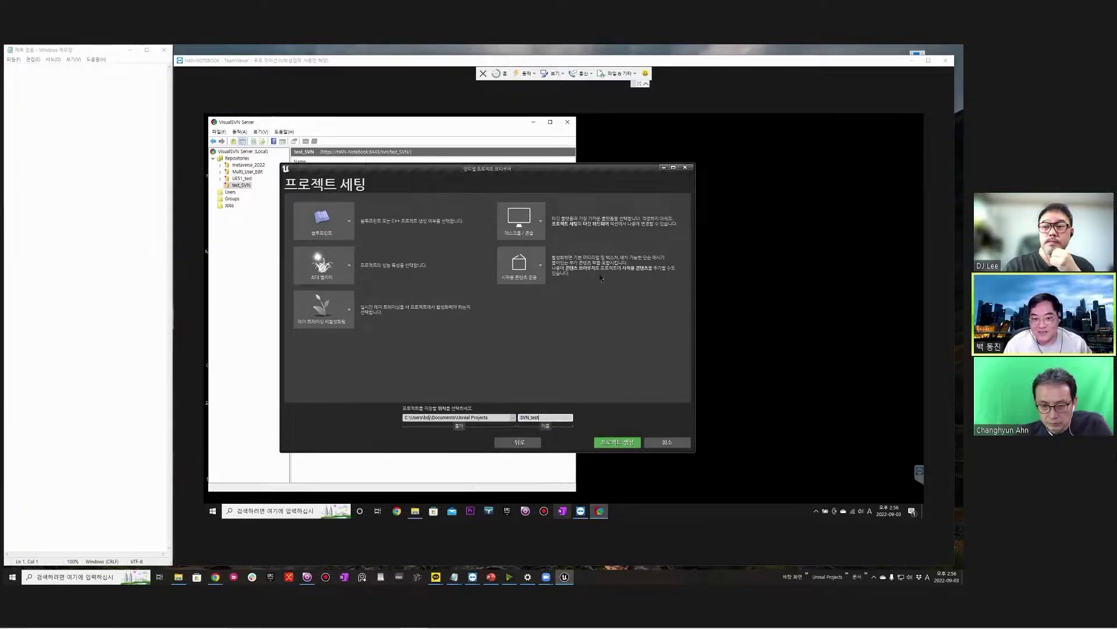
pyautogui.click(619, 446)
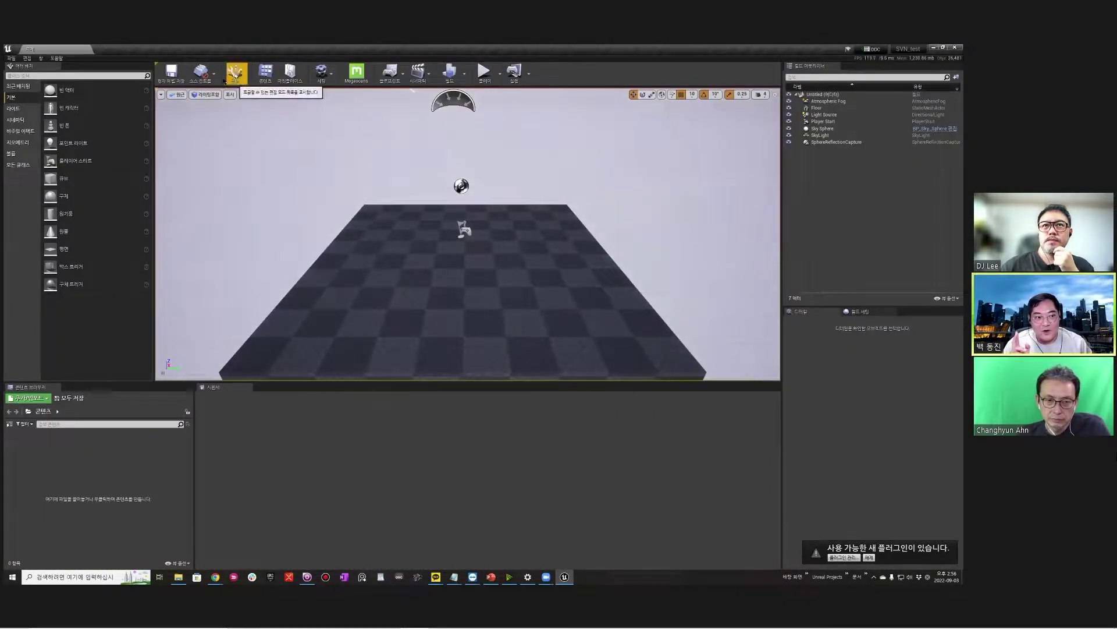
# Look through the source control options in the Unreal editor
pyautogui.click(201, 74)
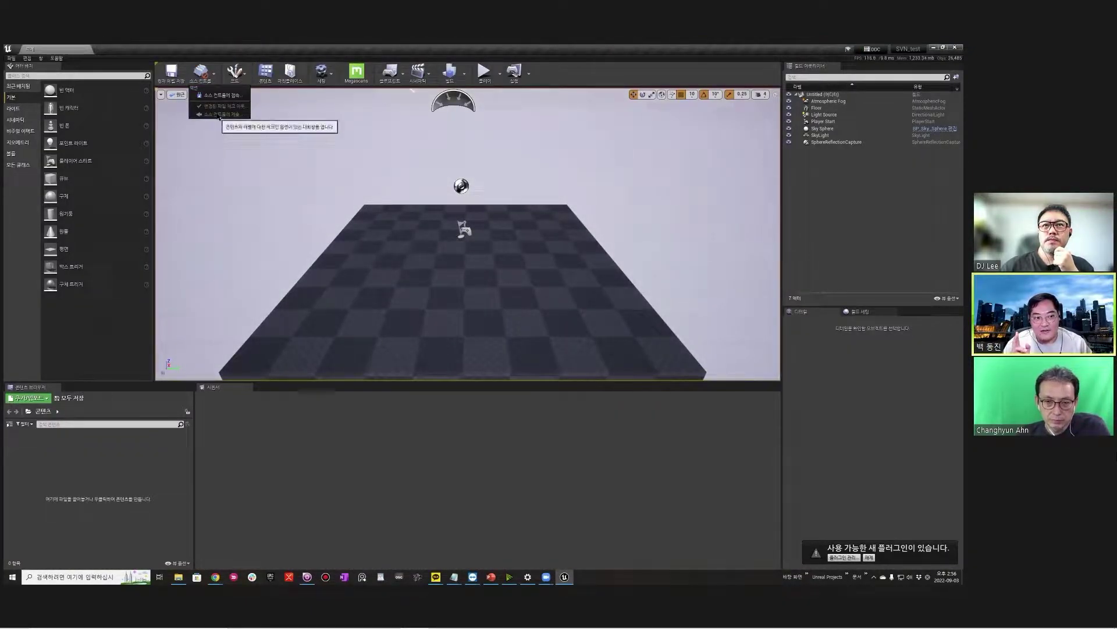
pyautogui.click(820, 395)
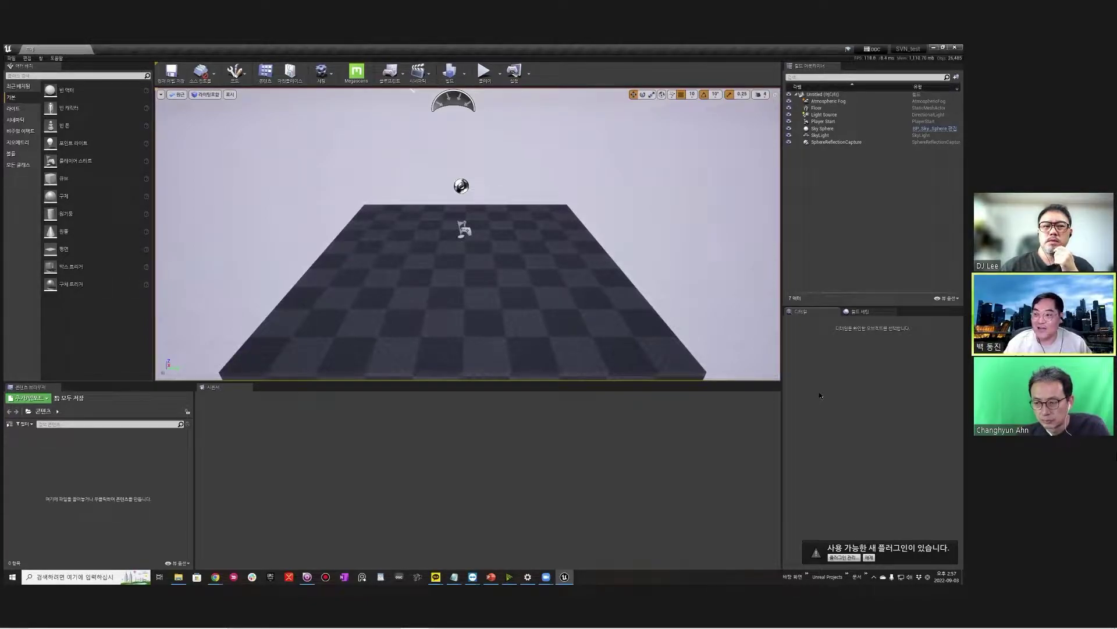
pyautogui.click(201, 72)
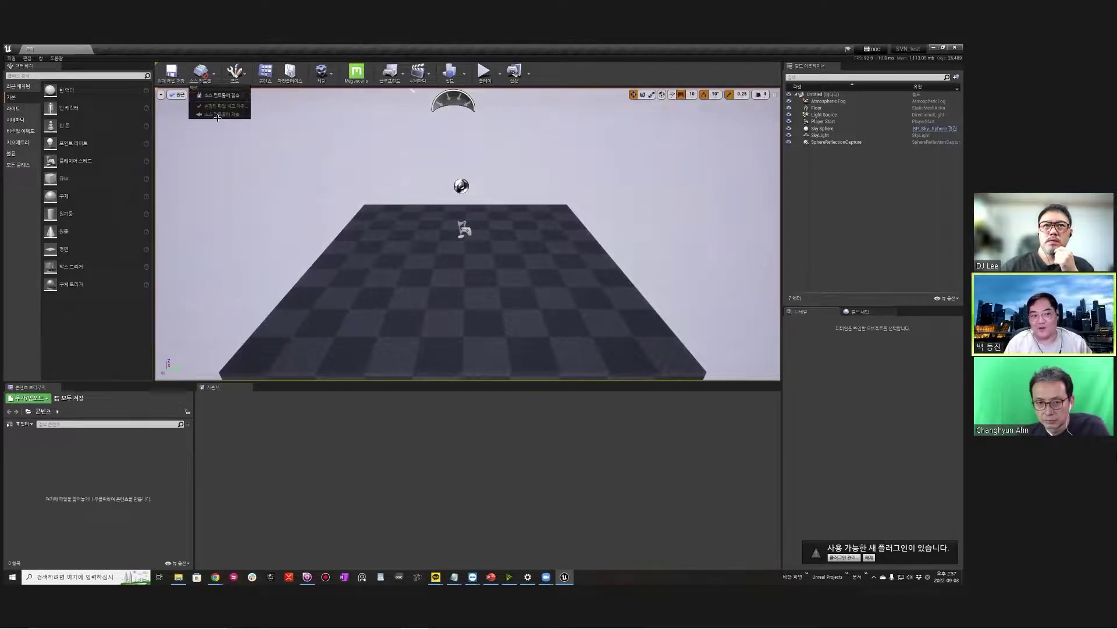
pyautogui.click(840, 413)
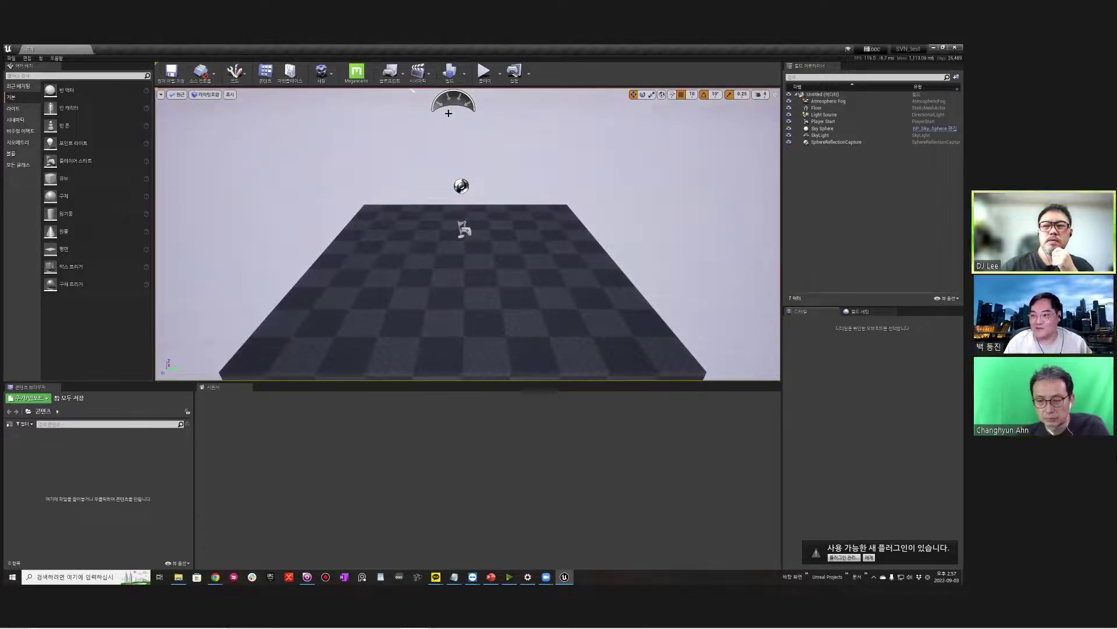
# Close the Unreal editor and move the SVN_test project folder window clear of the repository list
pyautogui.click(954, 47)
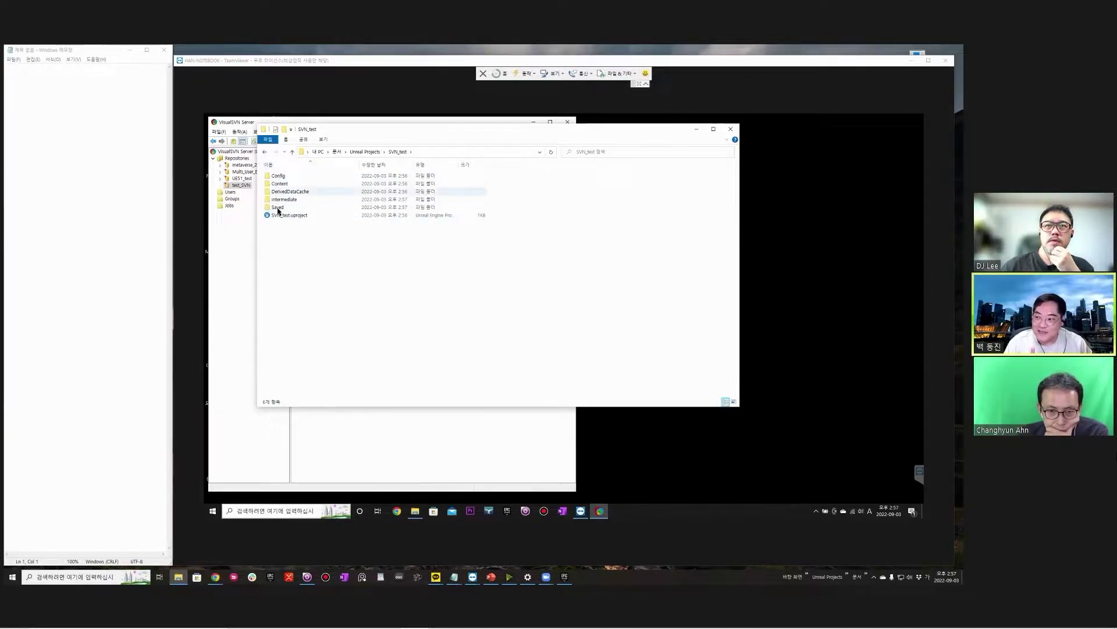
pyautogui.moveTo(374, 123); pyautogui.dragTo(506, 216)
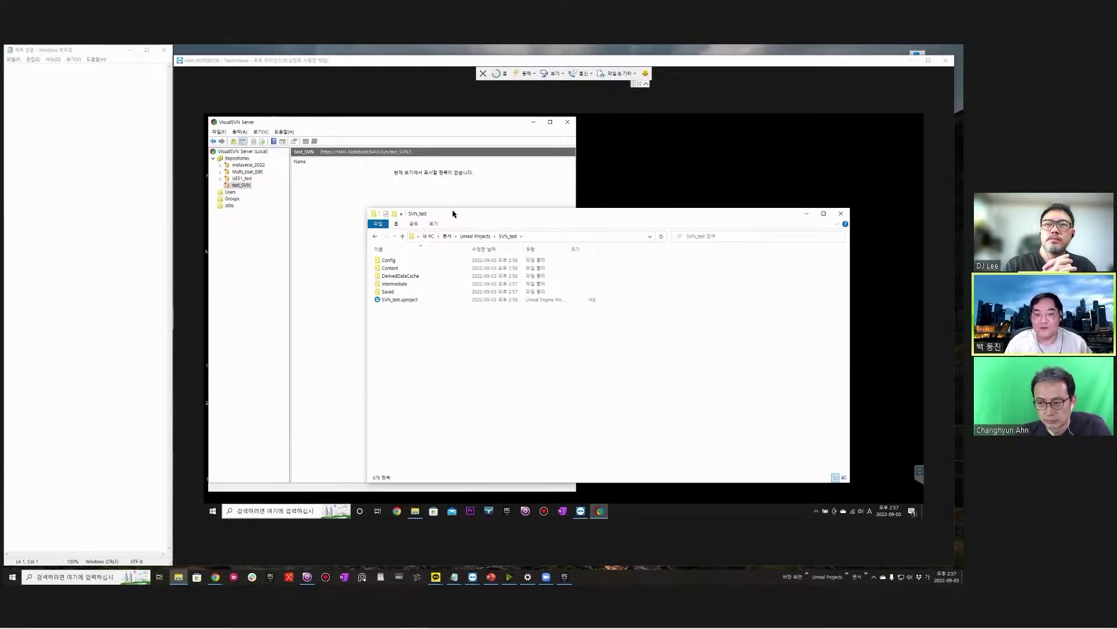
pyautogui.moveTo(457, 217); pyautogui.dragTo(442, 201)
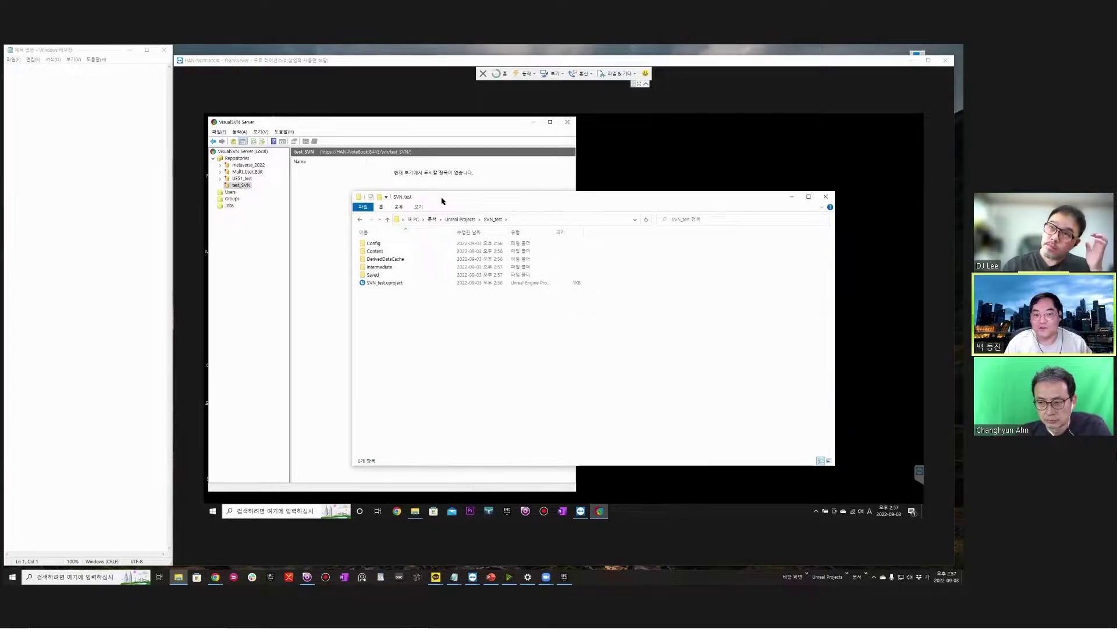
pyautogui.rightClick(423, 315)
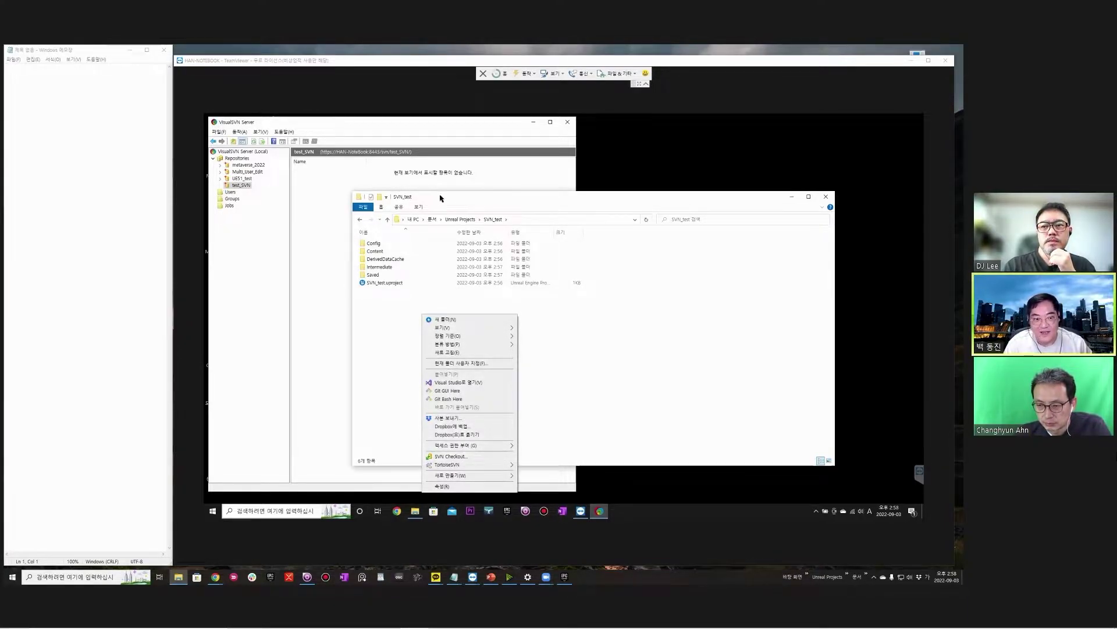
pyautogui.moveTo(440, 197); pyautogui.dragTo(485, 199)
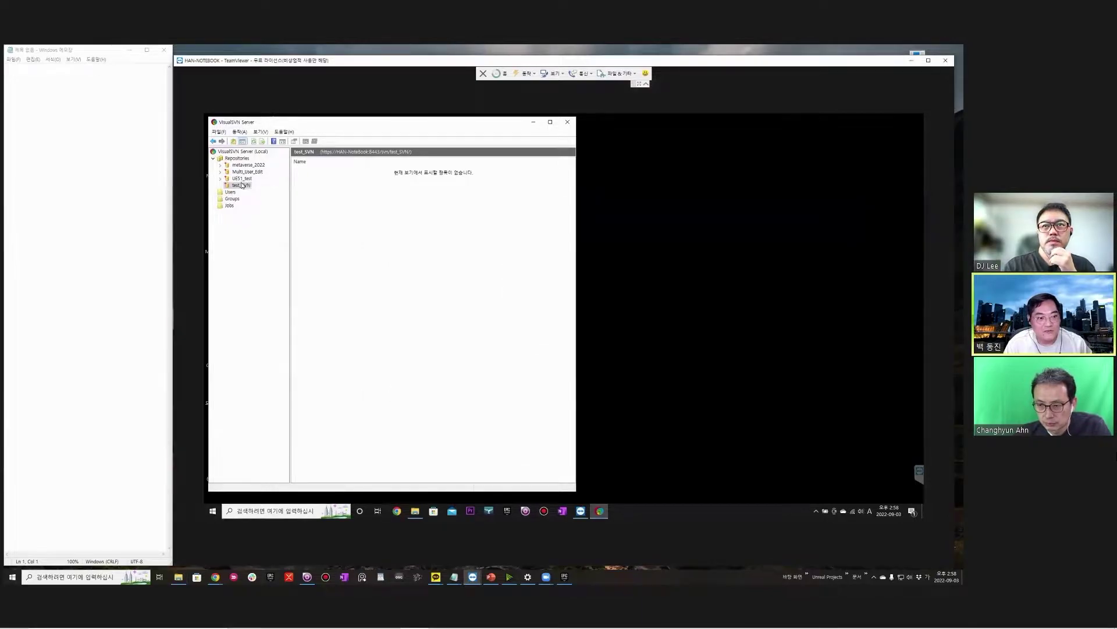
# Copy the test_SVN repository's URL and open an SVN checkout from inside the SVN_test project folder
pyautogui.rightClick(243, 186)
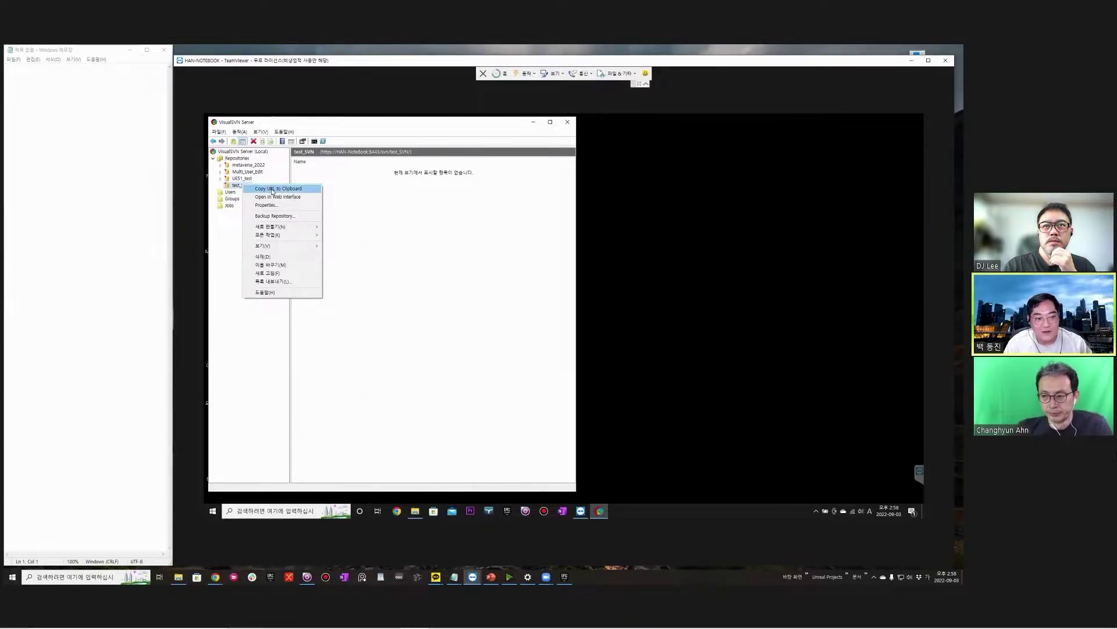
pyautogui.click(272, 189)
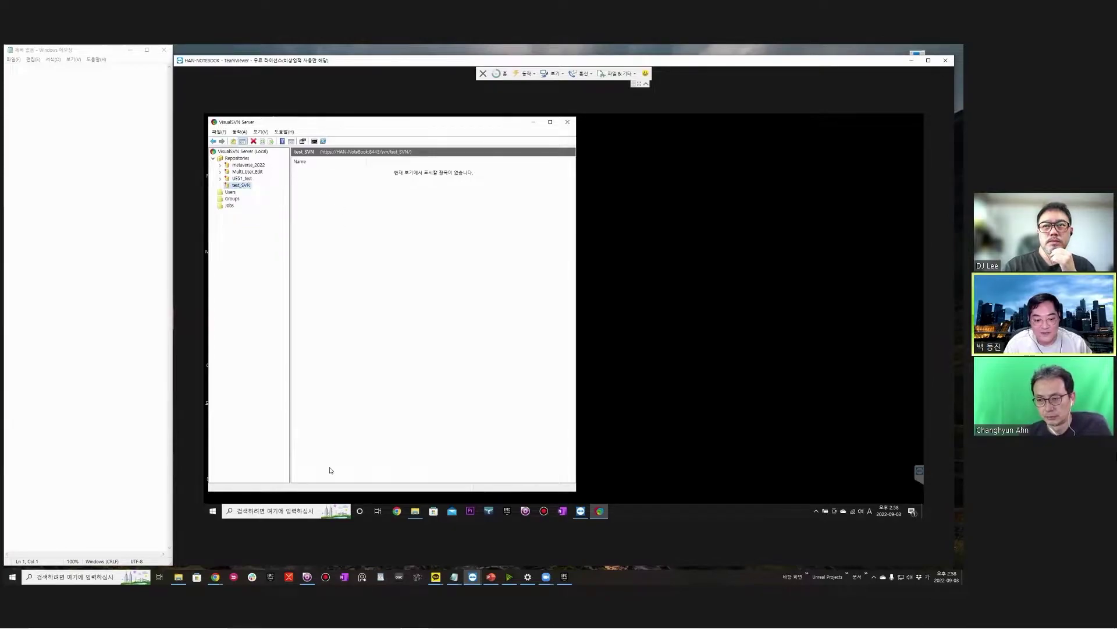
pyautogui.click(180, 578)
pyautogui.rightClick(466, 344)
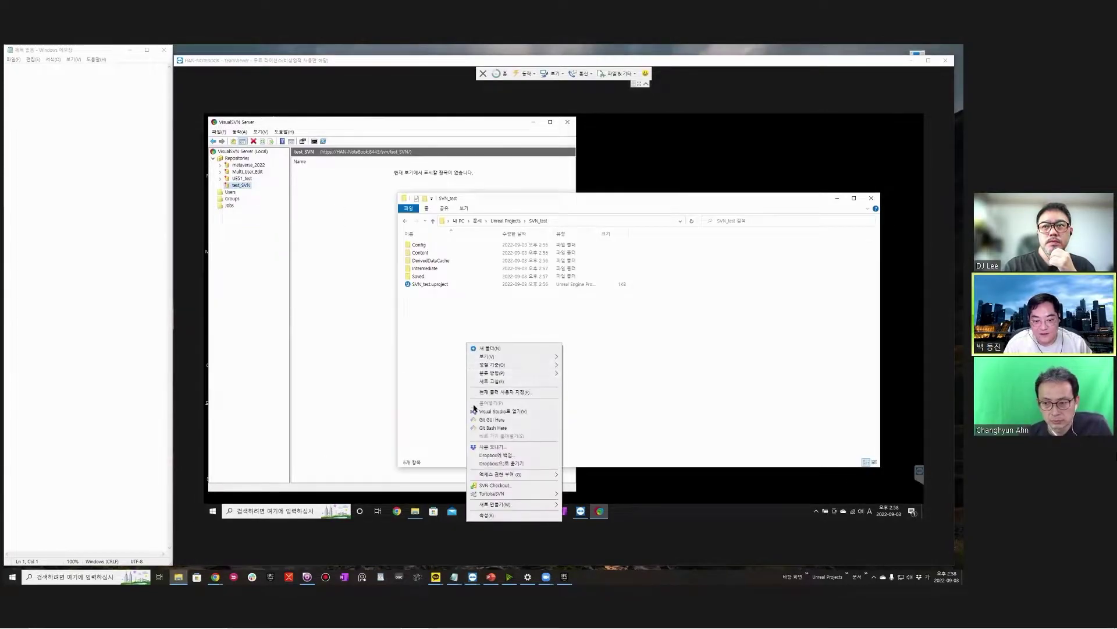
pyautogui.click(495, 485)
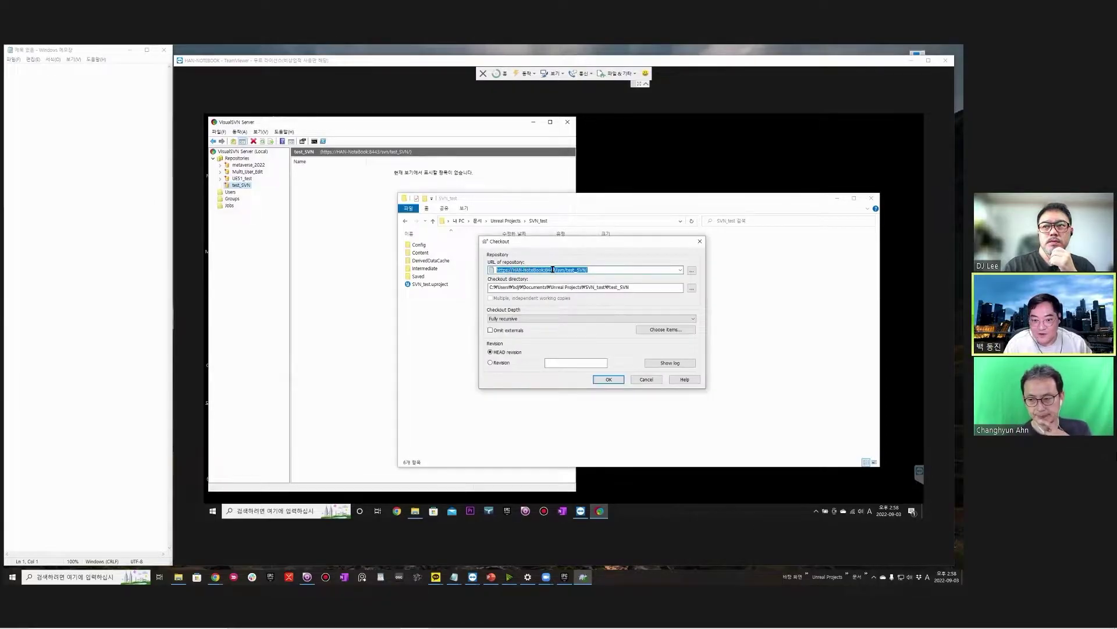
# Shorten the checkout directory to the SVN_test project folder itself by removing the test_SVN subfolder from the path
pyautogui.moveTo(566, 269); pyautogui.dragTo(609, 287)
pyautogui.click(639, 287)
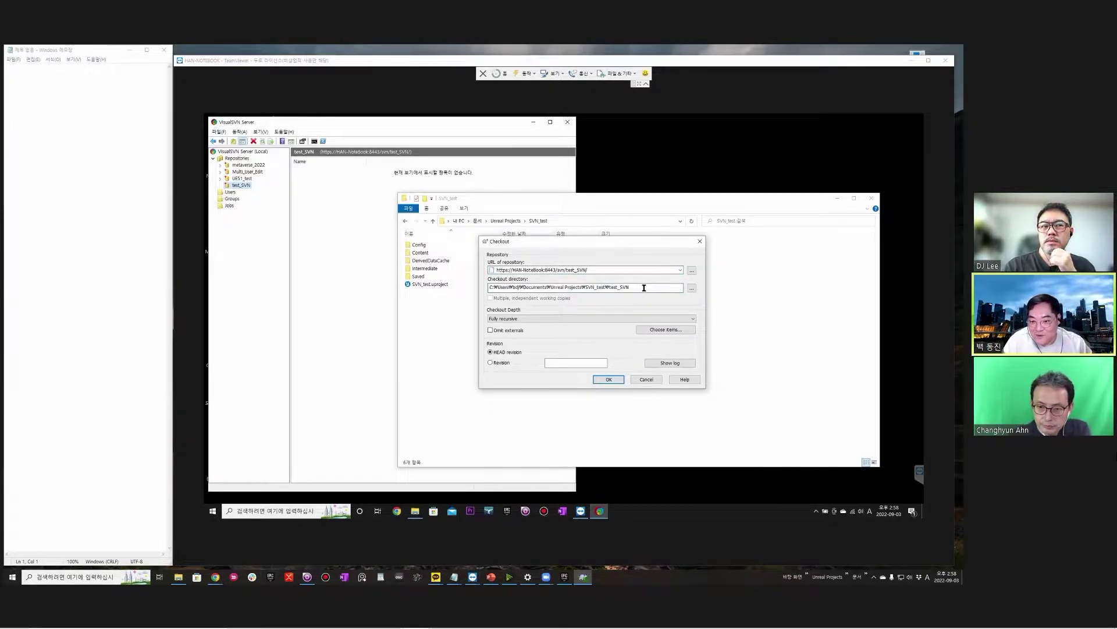
pyautogui.press('BackSpace')
pyautogui.press('BackSpace')
pyautogui.press('BackSpace')
pyautogui.press('BackSpace')
pyautogui.press('BackSpace')
pyautogui.press('BackSpace')
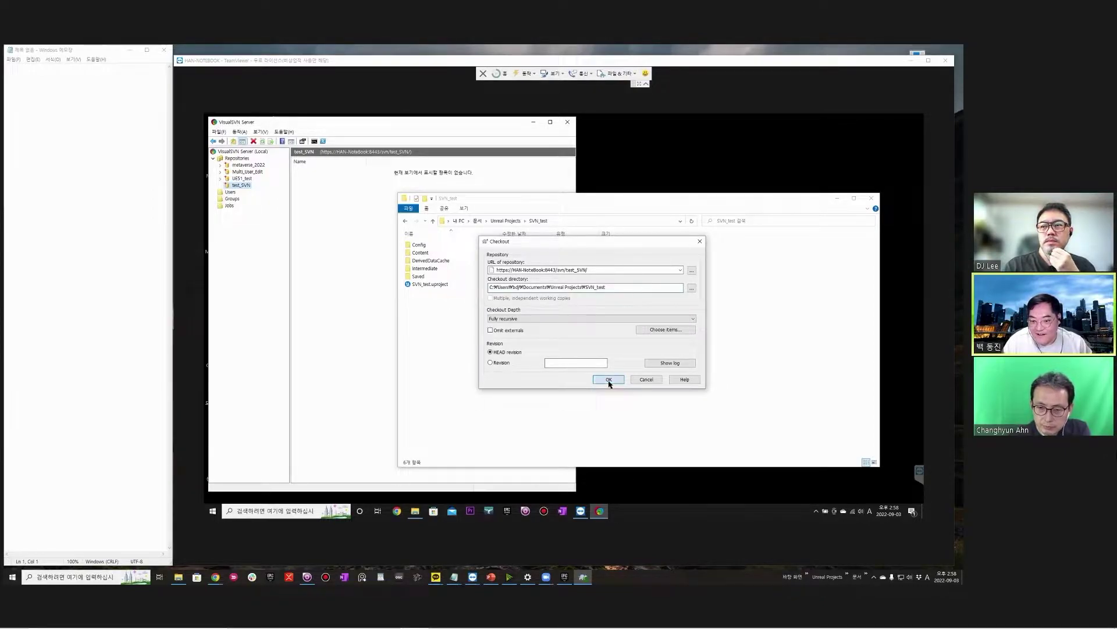
# Run the checkout into the non-empty SVN_test folder and close the finished checkout report
pyautogui.click(609, 381)
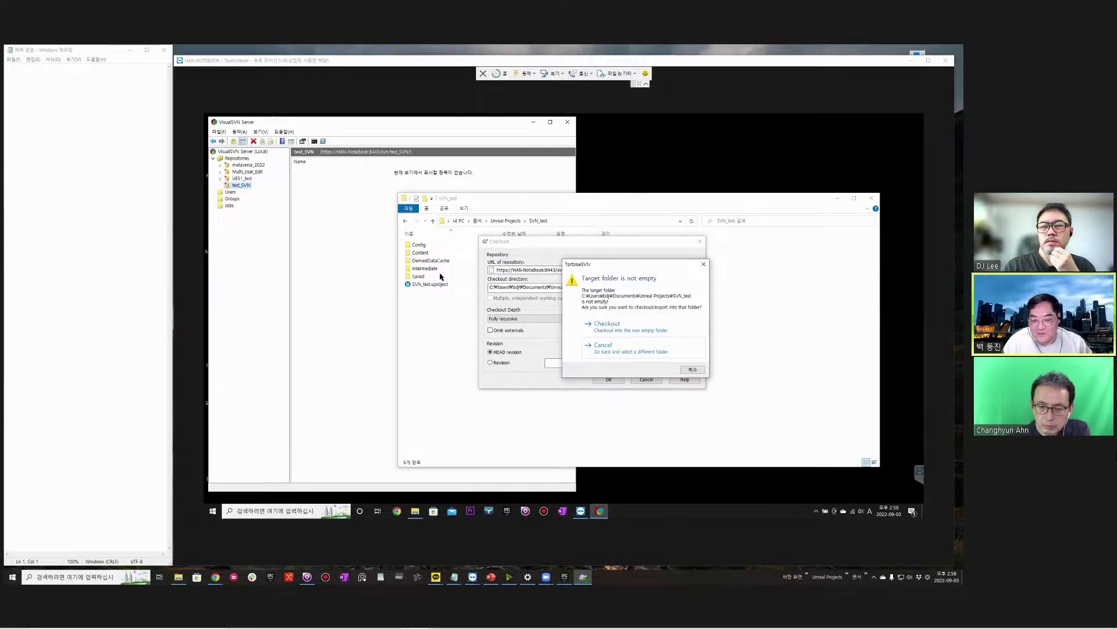
pyautogui.click(613, 329)
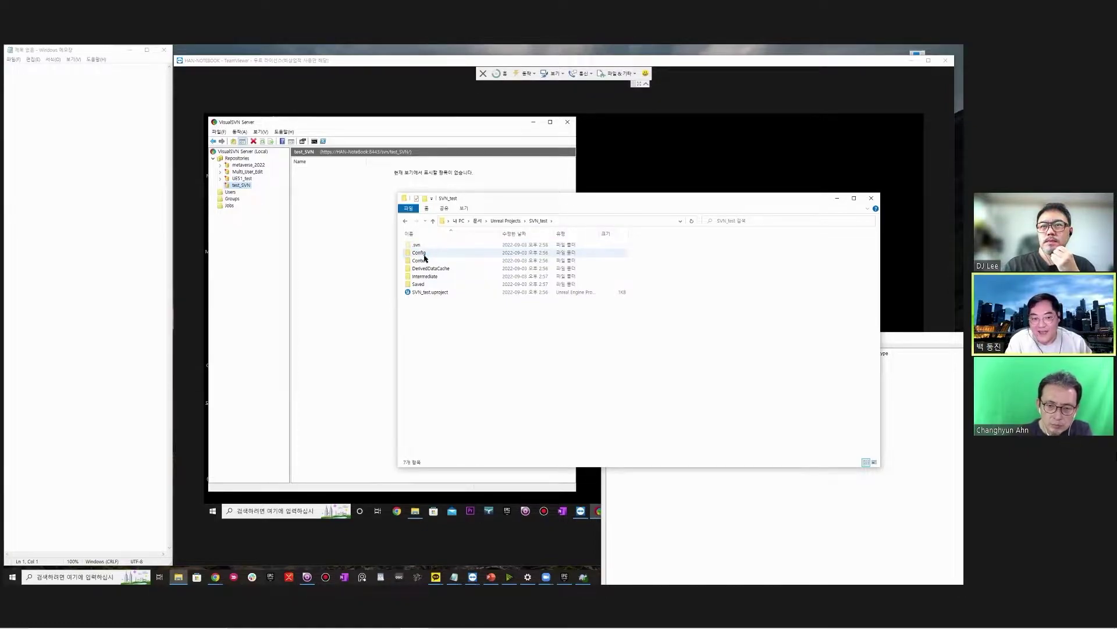
pyautogui.click(421, 261)
pyautogui.click(520, 349)
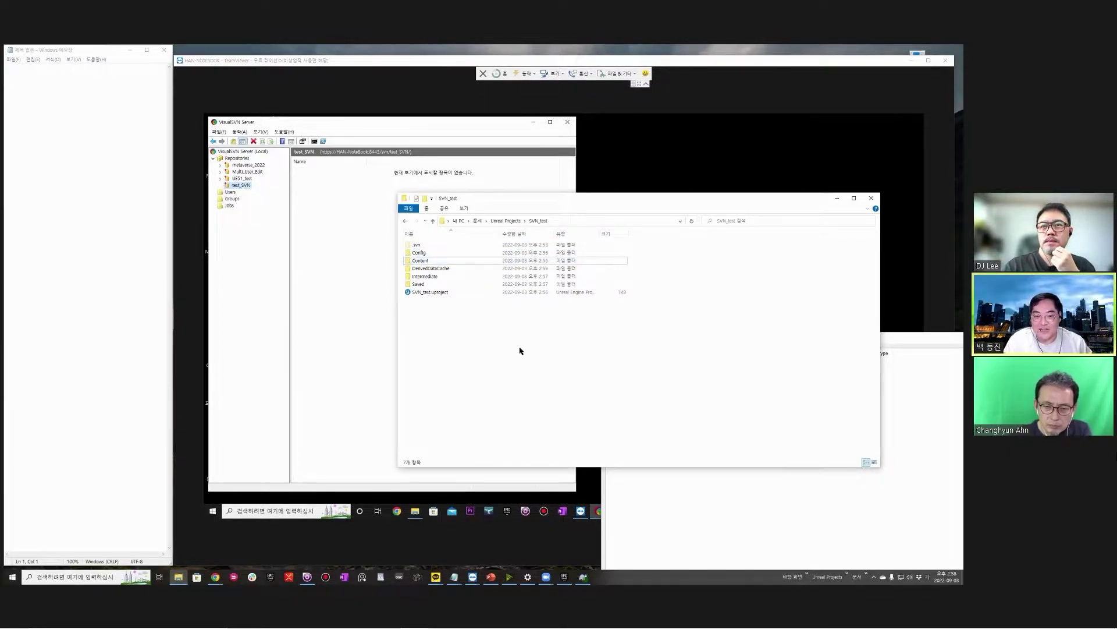
pyautogui.rightClick(520, 350)
pyautogui.click(538, 355)
pyautogui.press('Return')
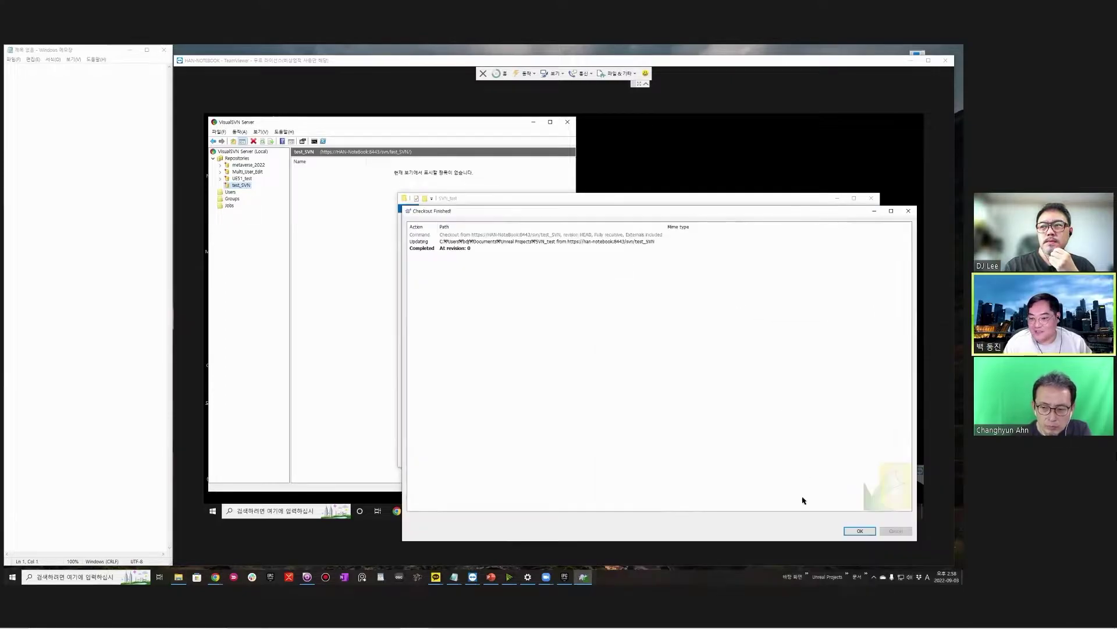
pyautogui.click(859, 530)
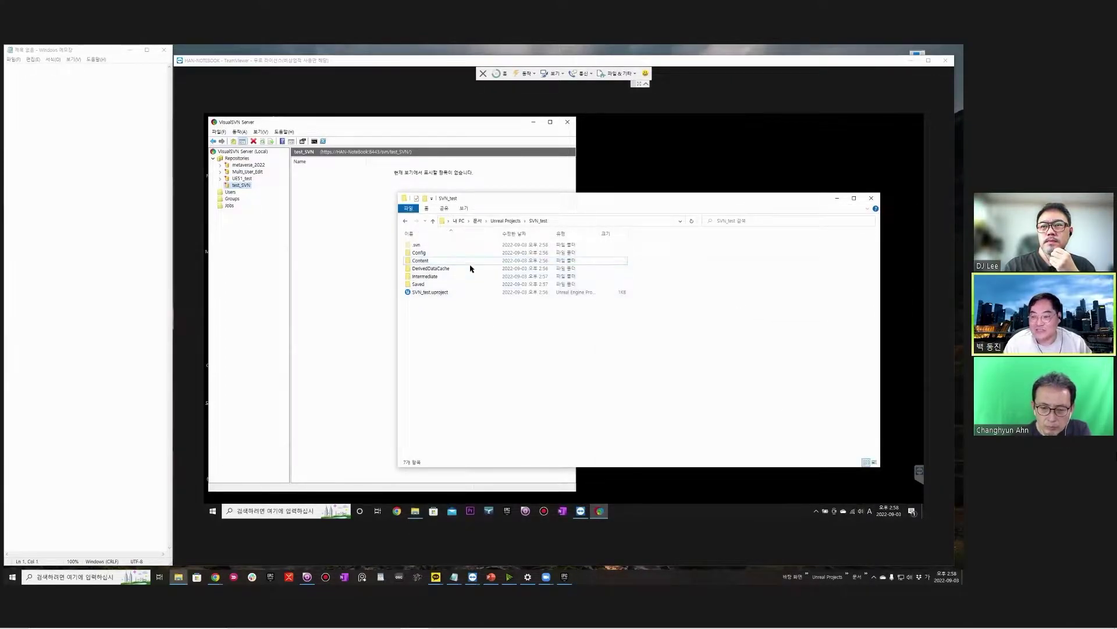
# Inspect the repository linked to the SVN_test folder in the TortoiseSVN repository browser, and close the browser
pyautogui.rightClick(464, 332)
pyautogui.moveTo(511, 487)
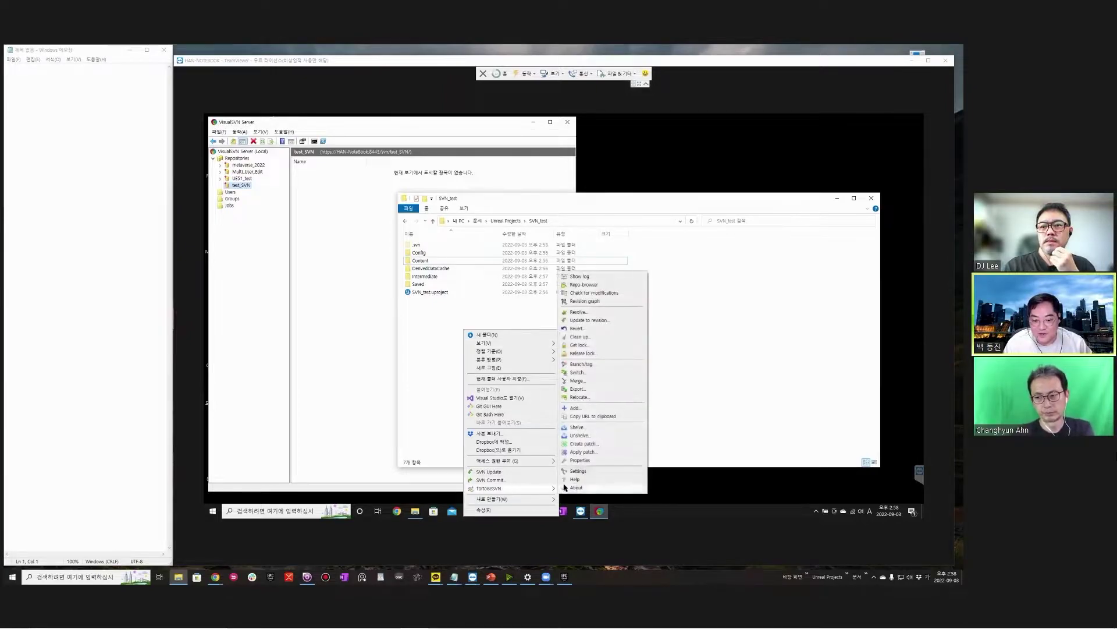
pyautogui.click(601, 284)
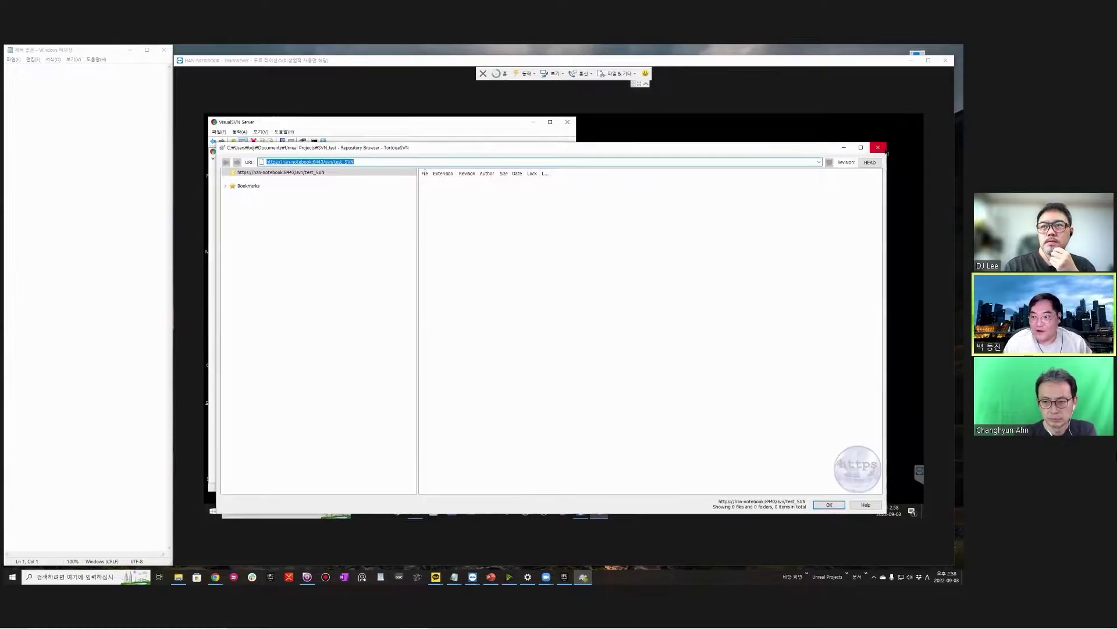
pyautogui.click(885, 150)
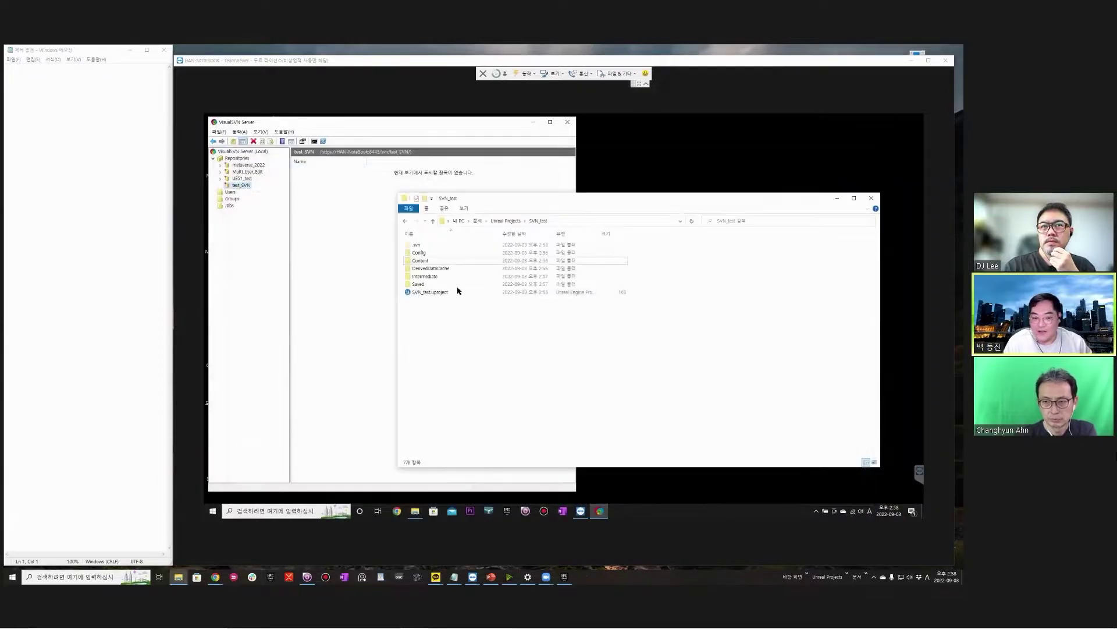
# Add the Config and Content folders and the SVN_test.uproject file to SVN version control
pyautogui.keyDown('ctrl'); pyautogui.click(421, 261); pyautogui.keyUp('ctrl')
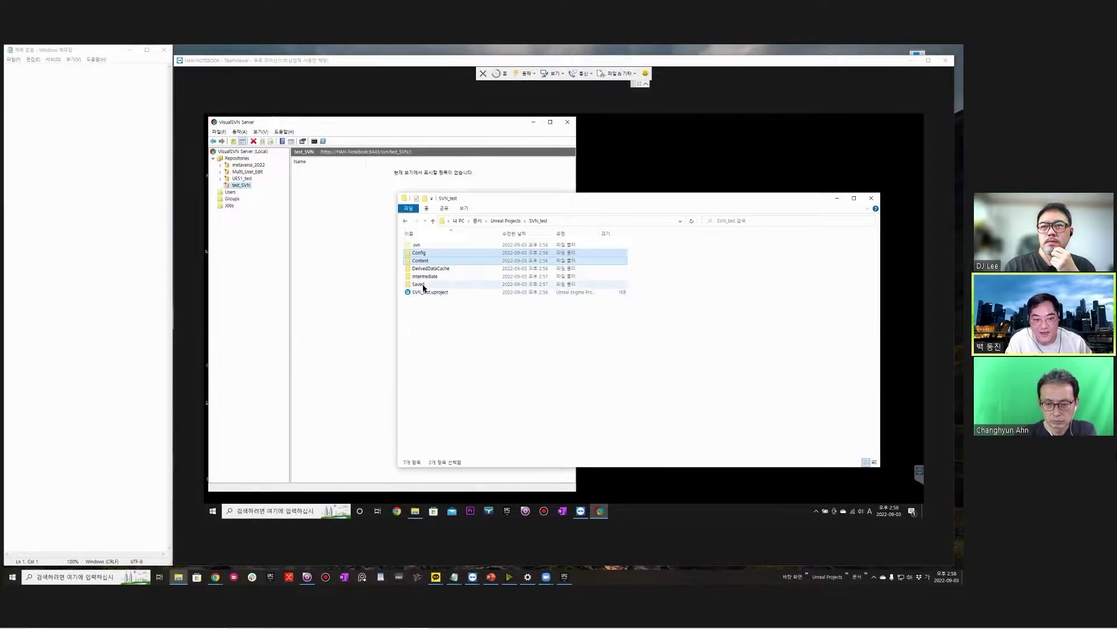
pyautogui.keyDown('ctrl'); pyautogui.click(434, 294); pyautogui.keyUp('ctrl')
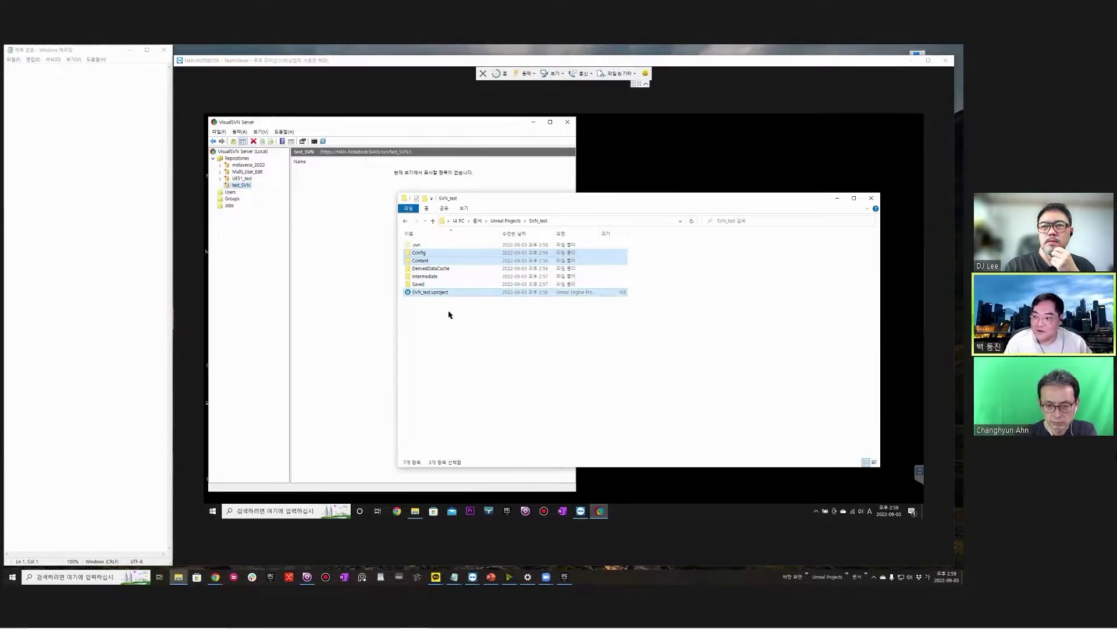
pyautogui.rightClick(443, 297)
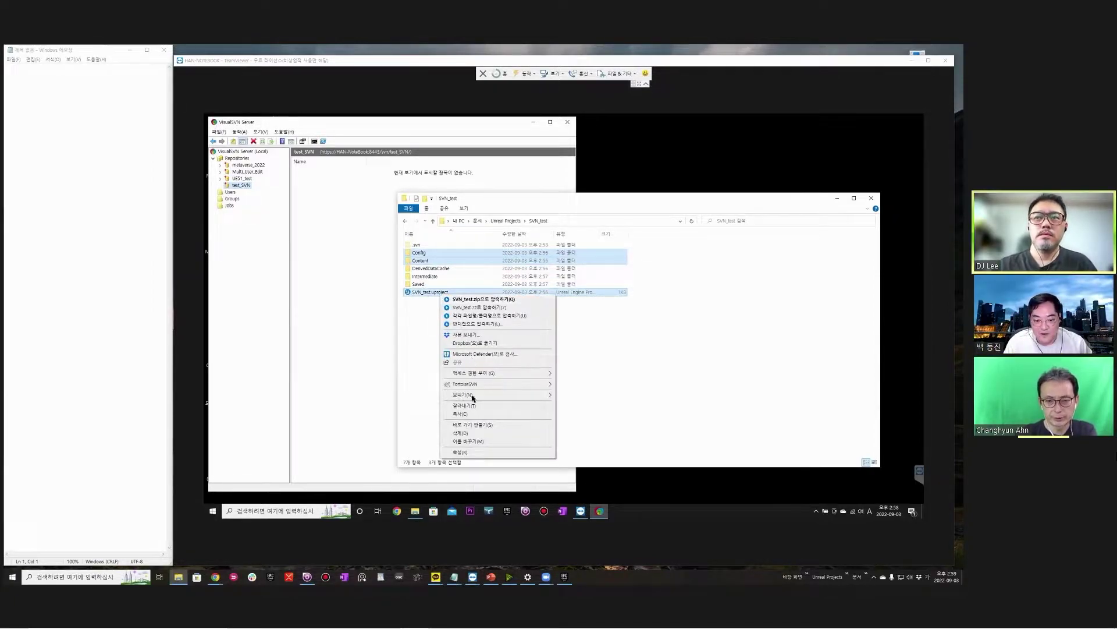
pyautogui.moveTo(499, 384)
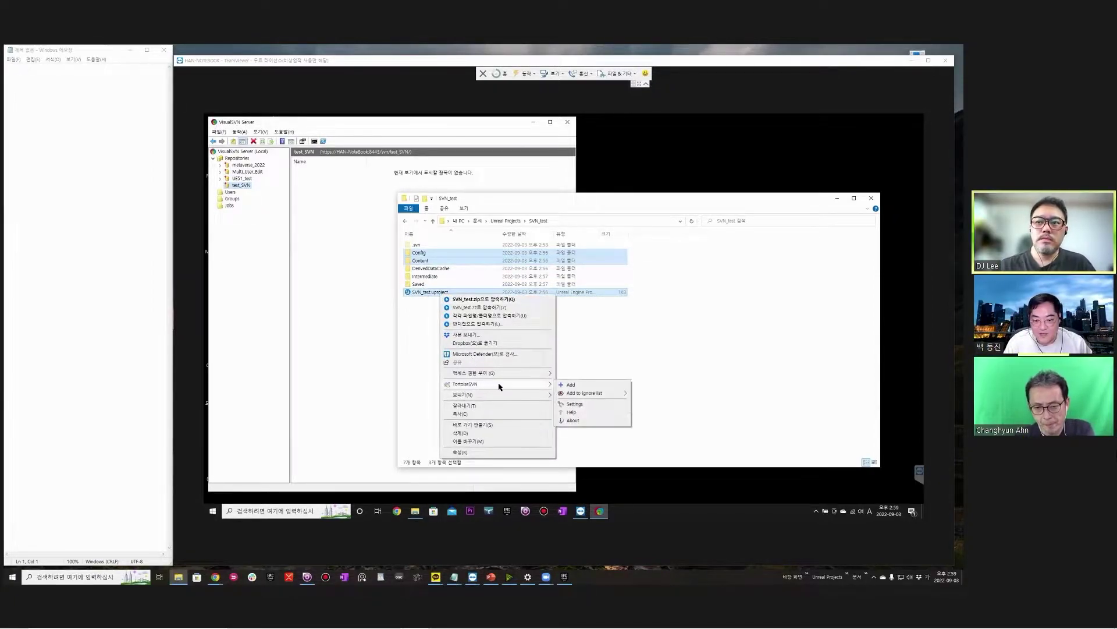
pyautogui.click(571, 385)
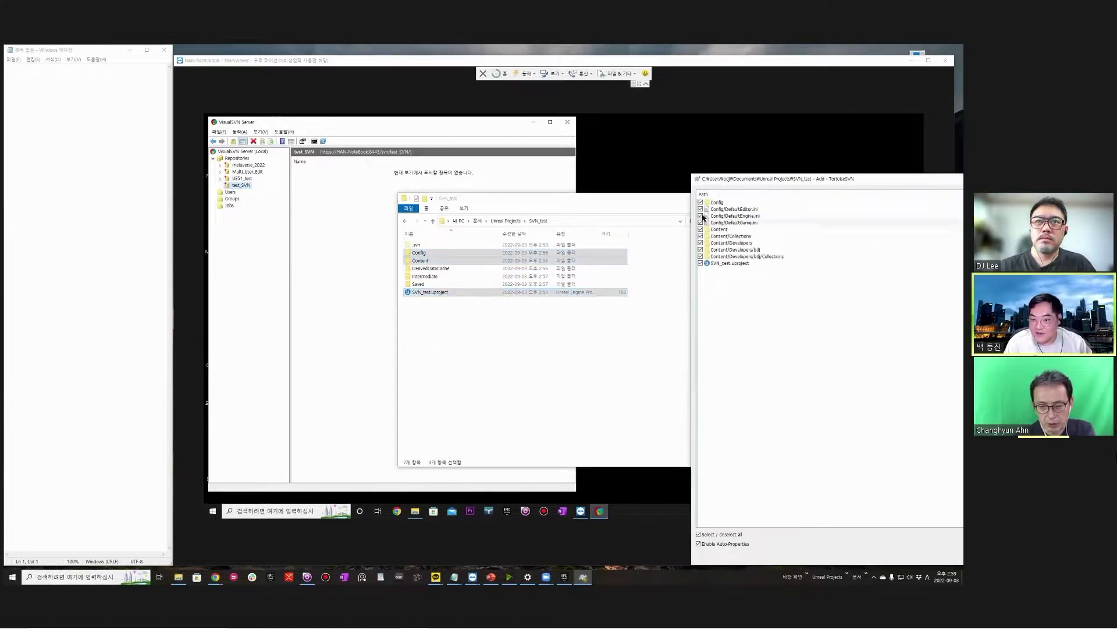
pyautogui.moveTo(714, 139); pyautogui.dragTo(672, 133)
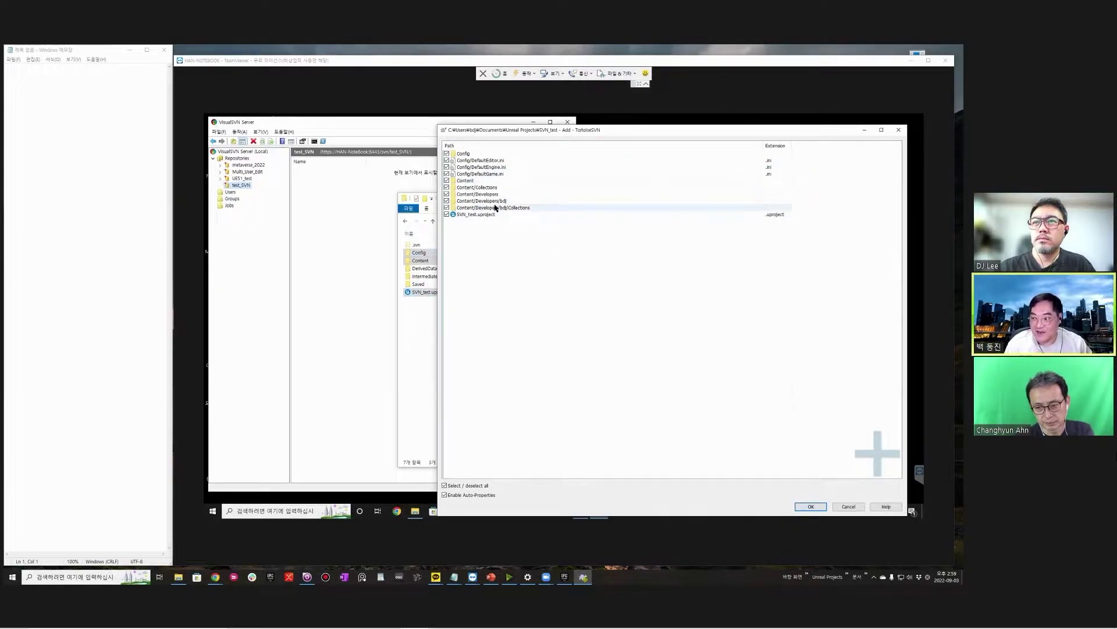
pyautogui.click(811, 506)
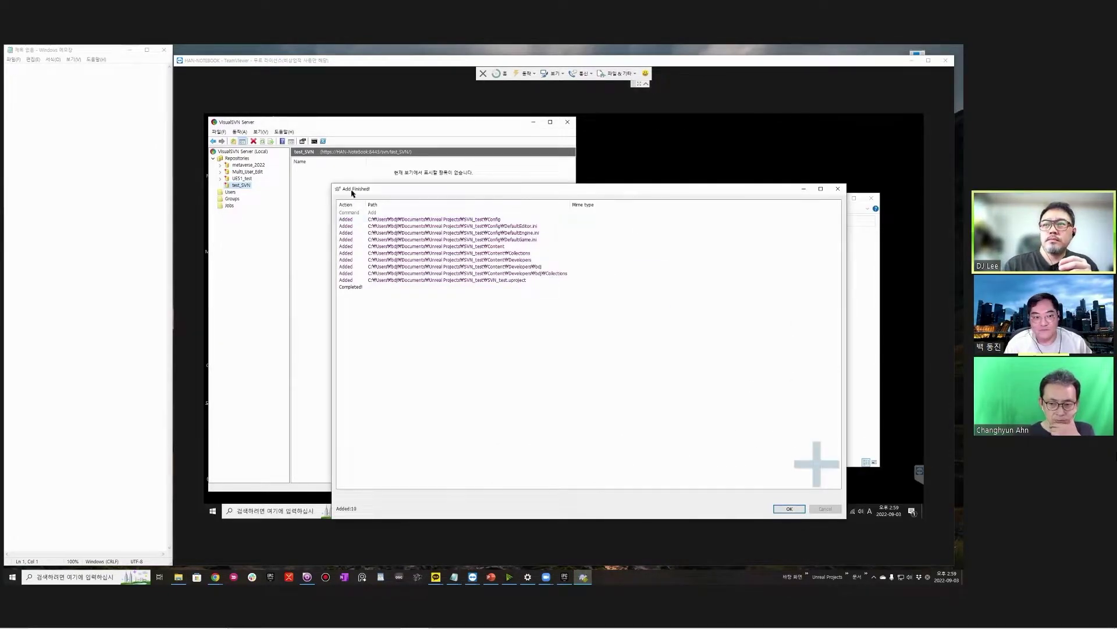
pyautogui.click(790, 509)
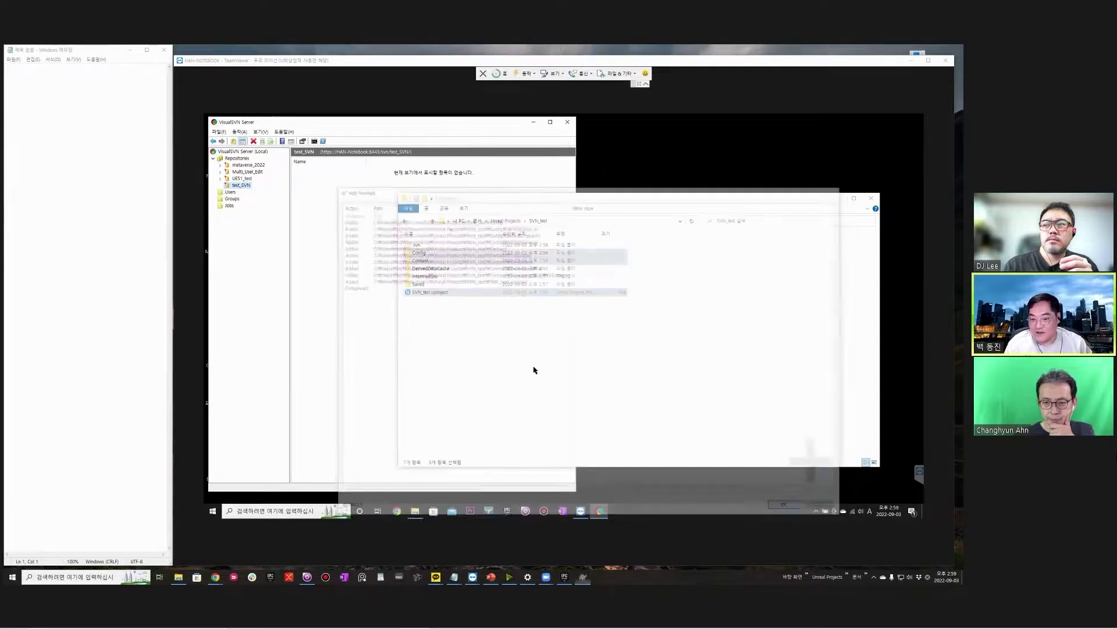
# Recheck the test_SVN repository's contents in the repository browser before committing the added items, and close it
pyautogui.rightClick(469, 333)
pyautogui.moveTo(495, 490)
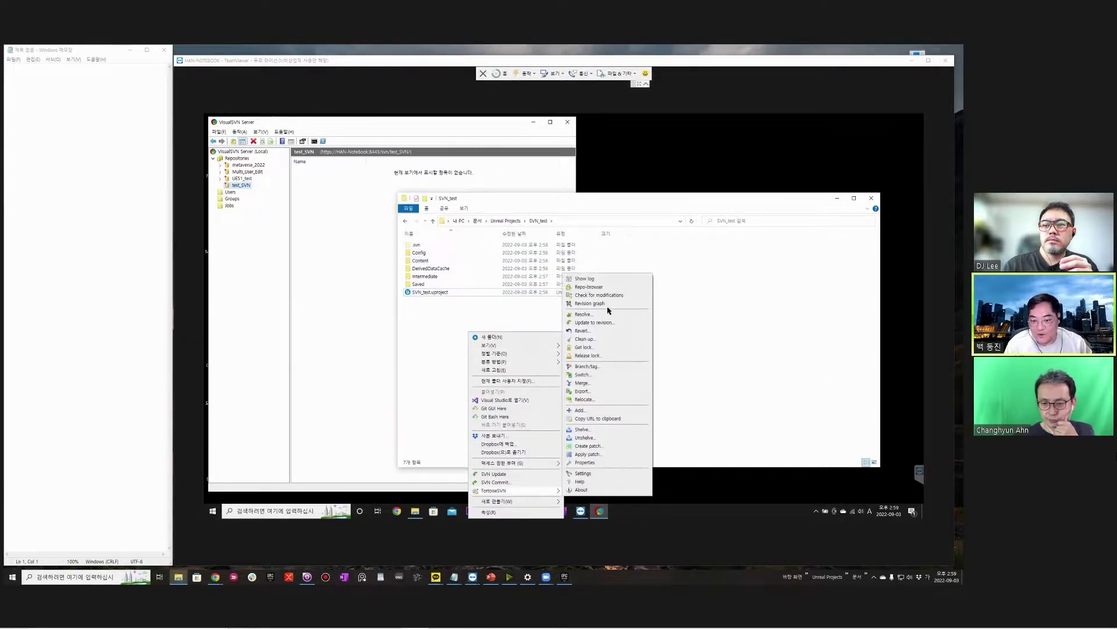
pyautogui.click(605, 293)
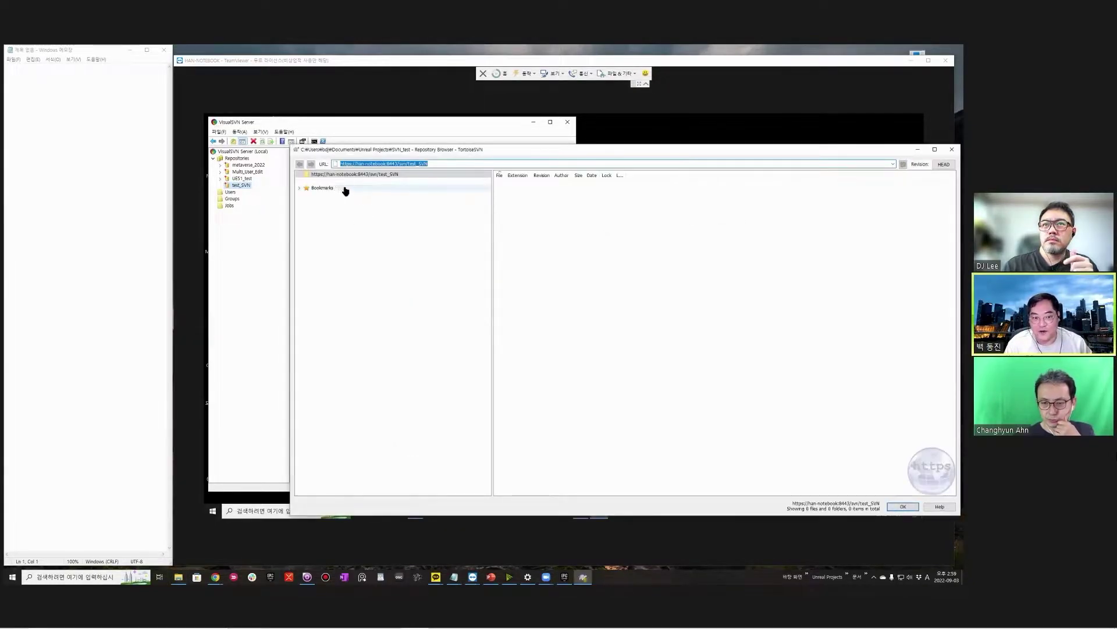
pyautogui.click(891, 146)
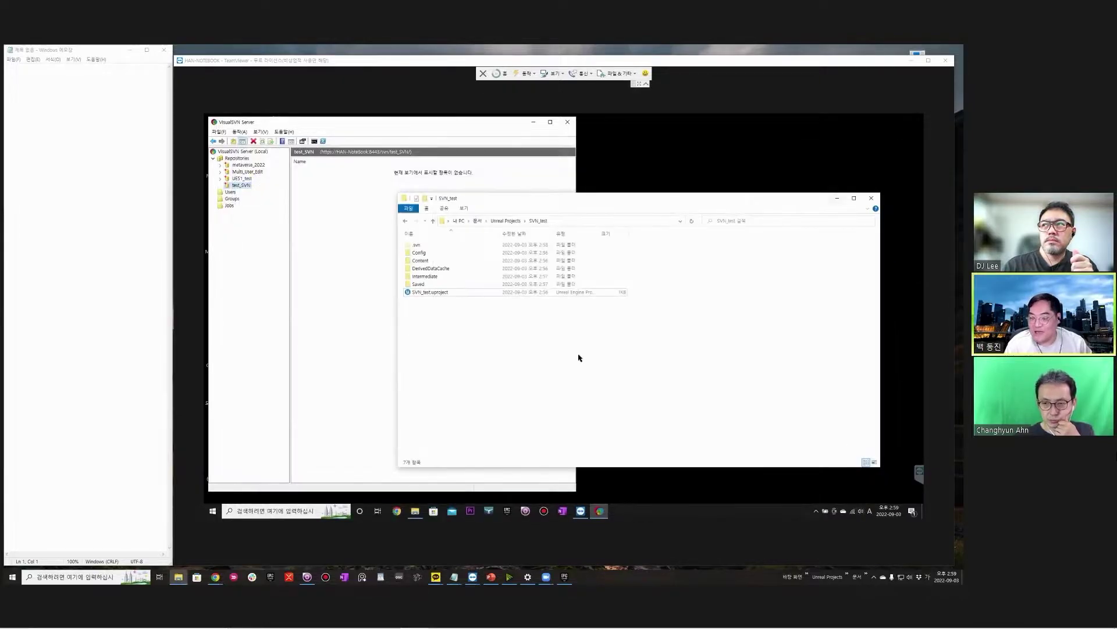
# Commit the added Config, Content and SVN_test.uproject items with the message "1st" and close the commit report
pyautogui.rightClick(468, 341)
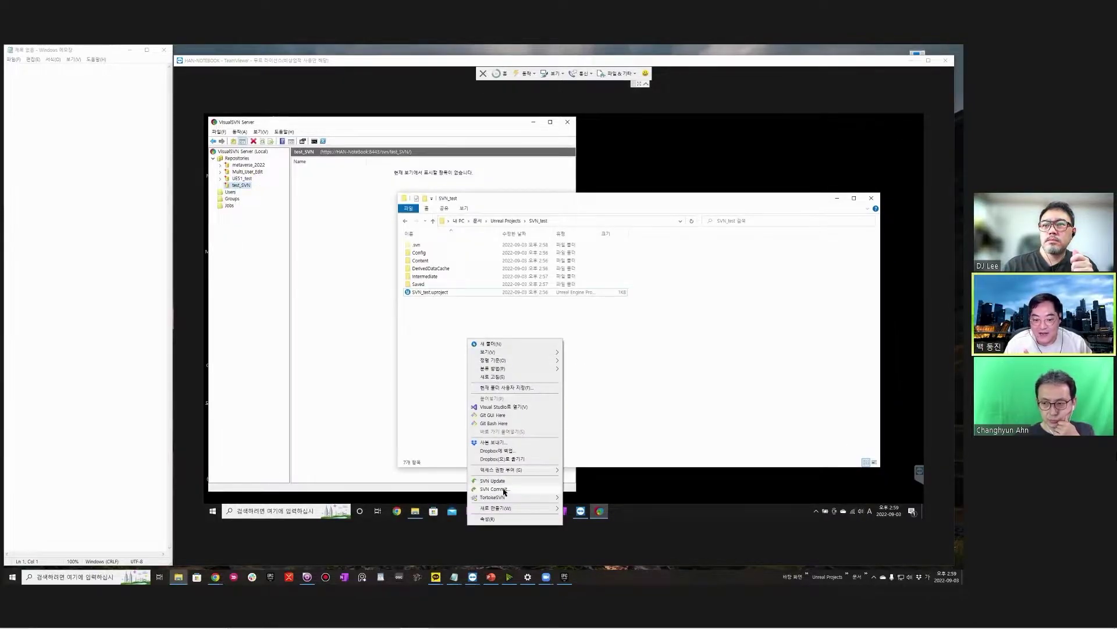
pyautogui.click(506, 492)
pyautogui.write('1st')
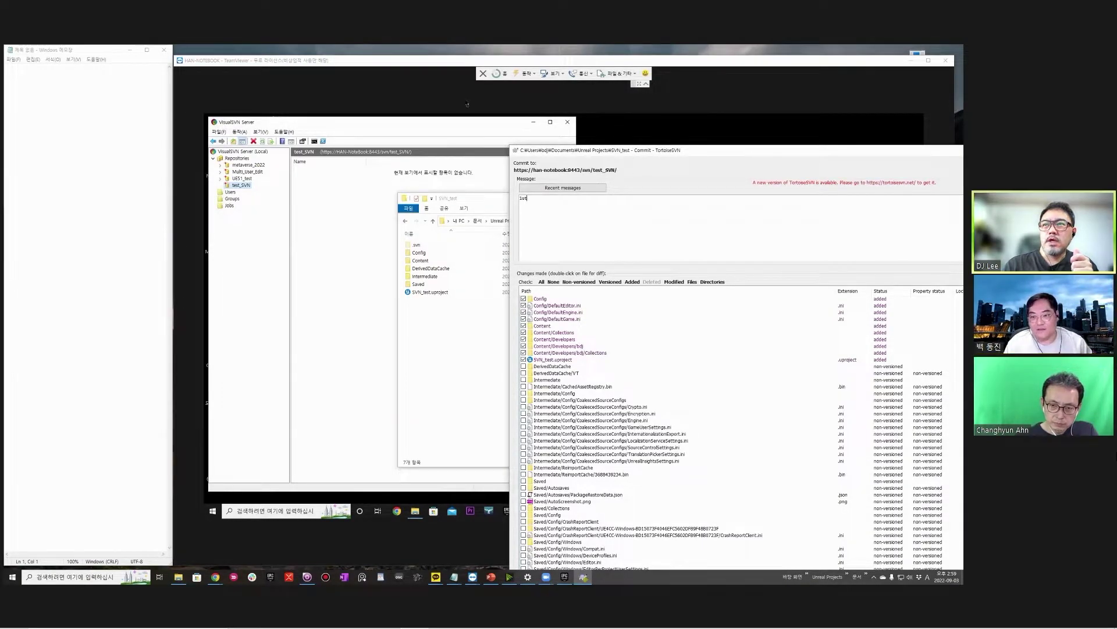
pyautogui.moveTo(591, 147); pyautogui.dragTo(385, 116)
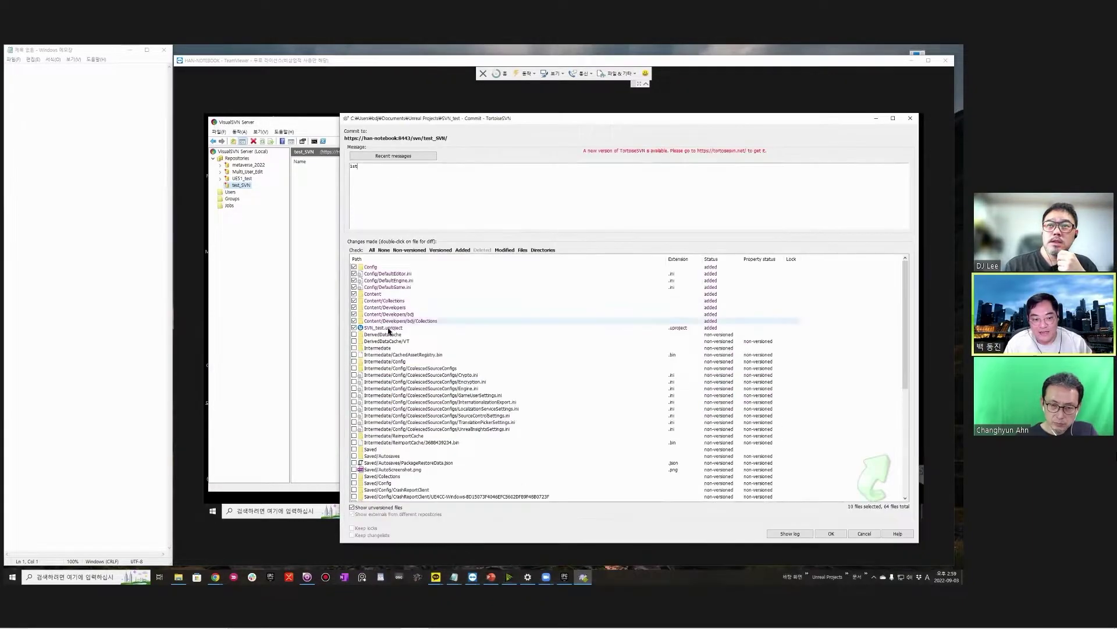
pyautogui.scroll(-9, 386, 397)
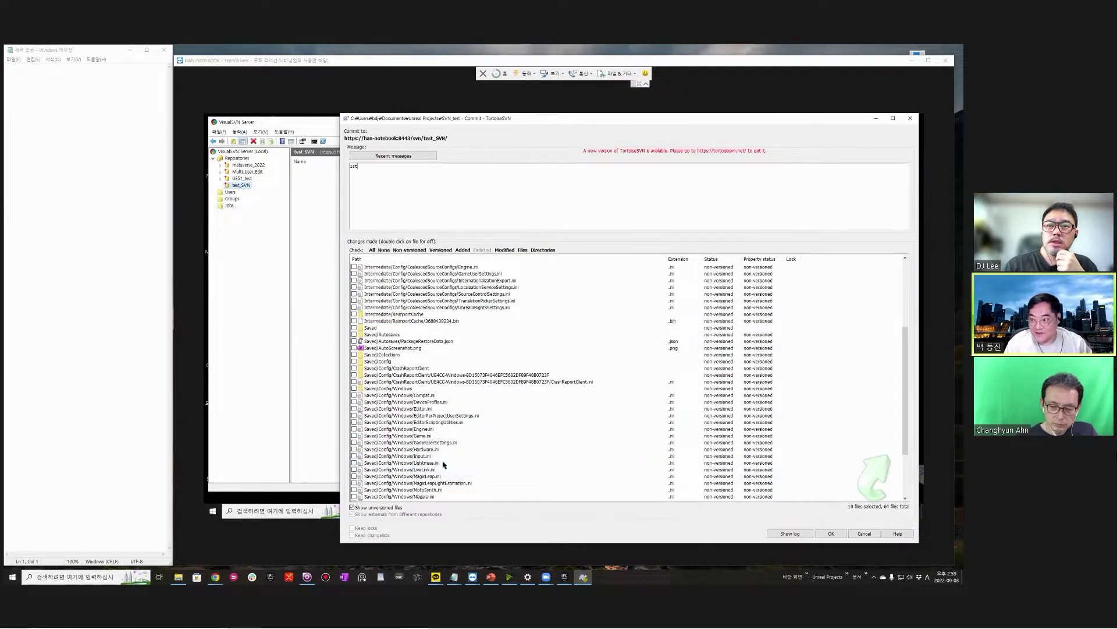
pyautogui.scroll(-1, 427, 419)
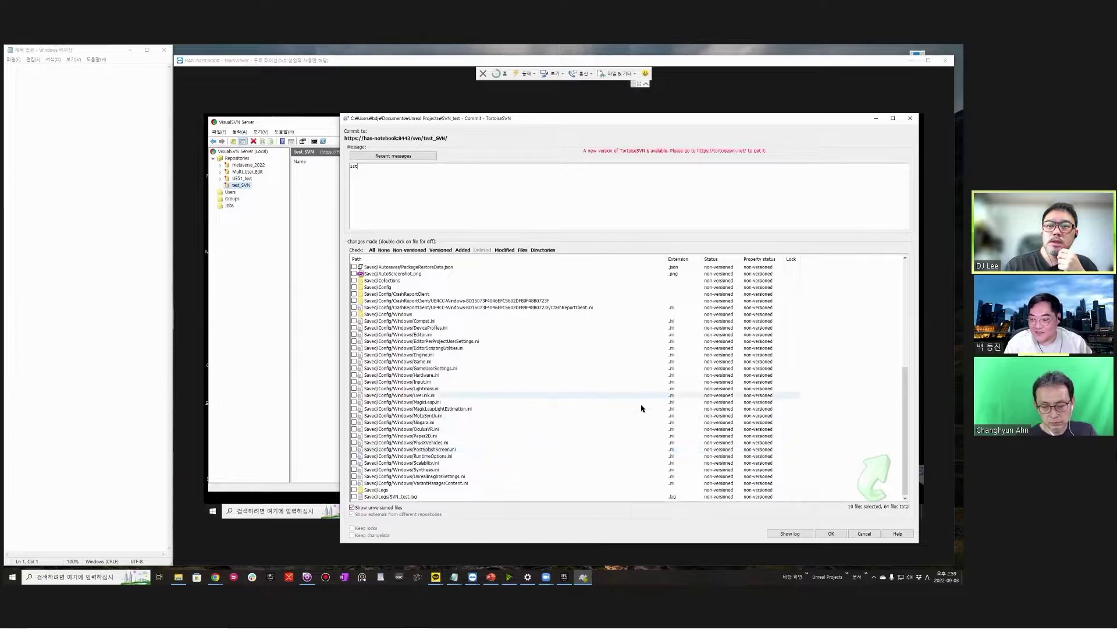
pyautogui.click(830, 534)
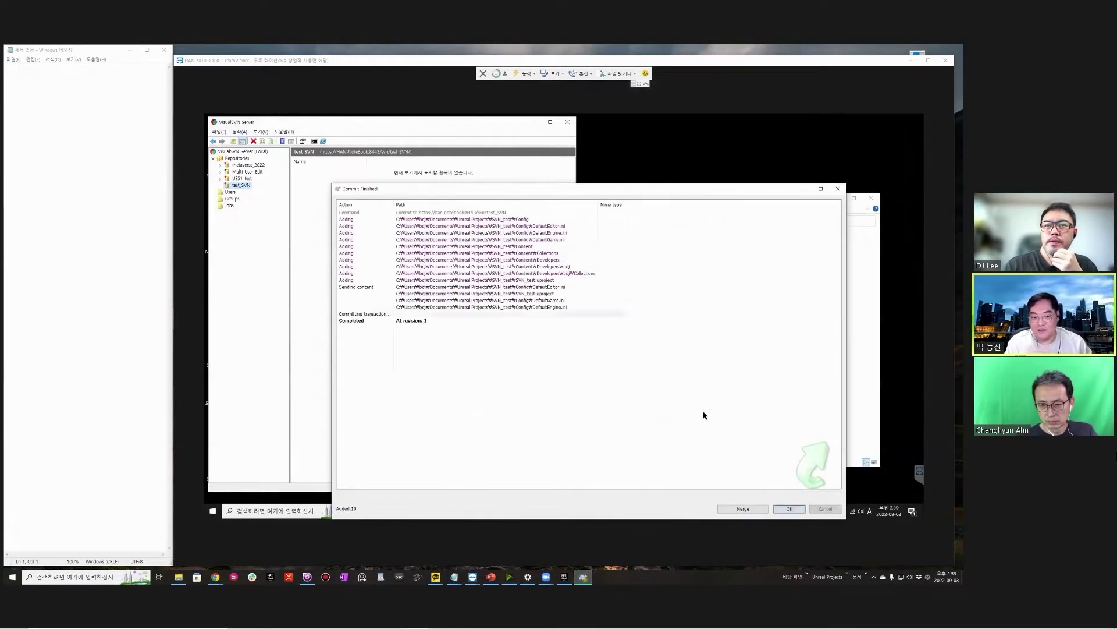
pyautogui.click(790, 508)
# Examine the committed files and folders of test_SVN in the repository browser and close it
pyautogui.rightClick(469, 326)
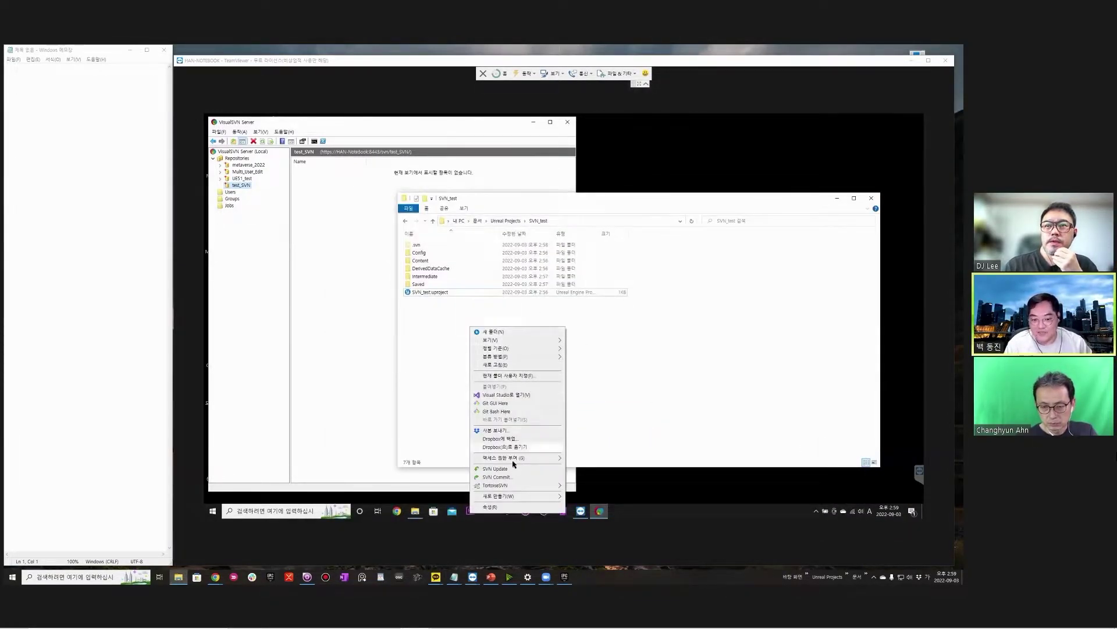
pyautogui.moveTo(512, 485)
pyautogui.click(610, 288)
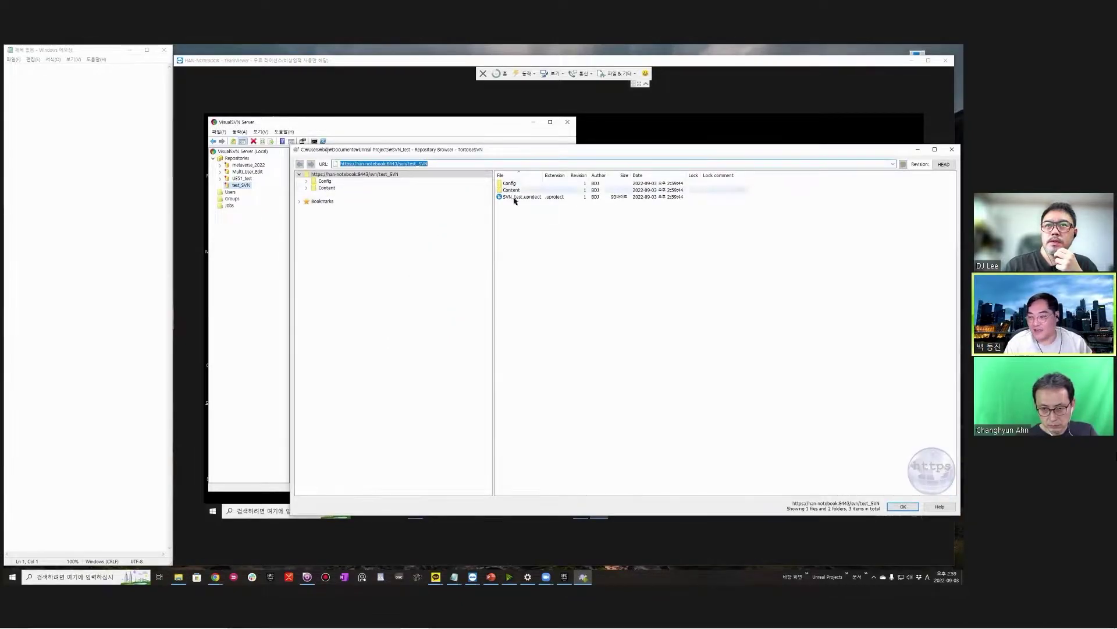
pyautogui.moveTo(761, 149); pyautogui.dragTo(696, 149)
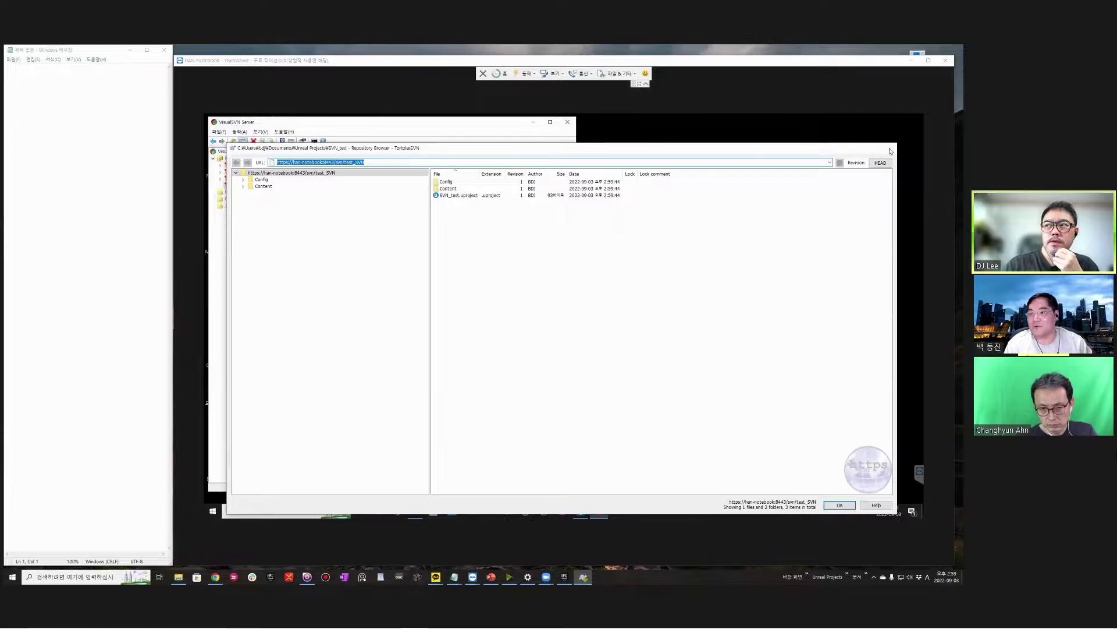
pyautogui.click(887, 149)
# Review the non-versioned files offered for an SVN commit from the SVN_test folder, and cancel the commit
pyautogui.rightClick(477, 344)
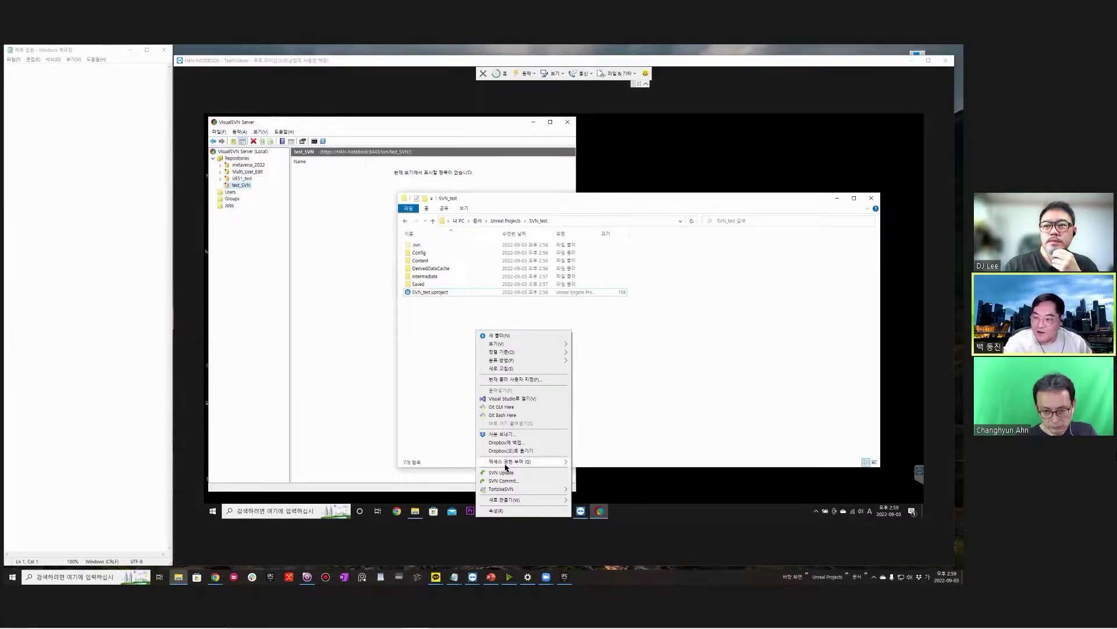
pyautogui.moveTo(507, 465)
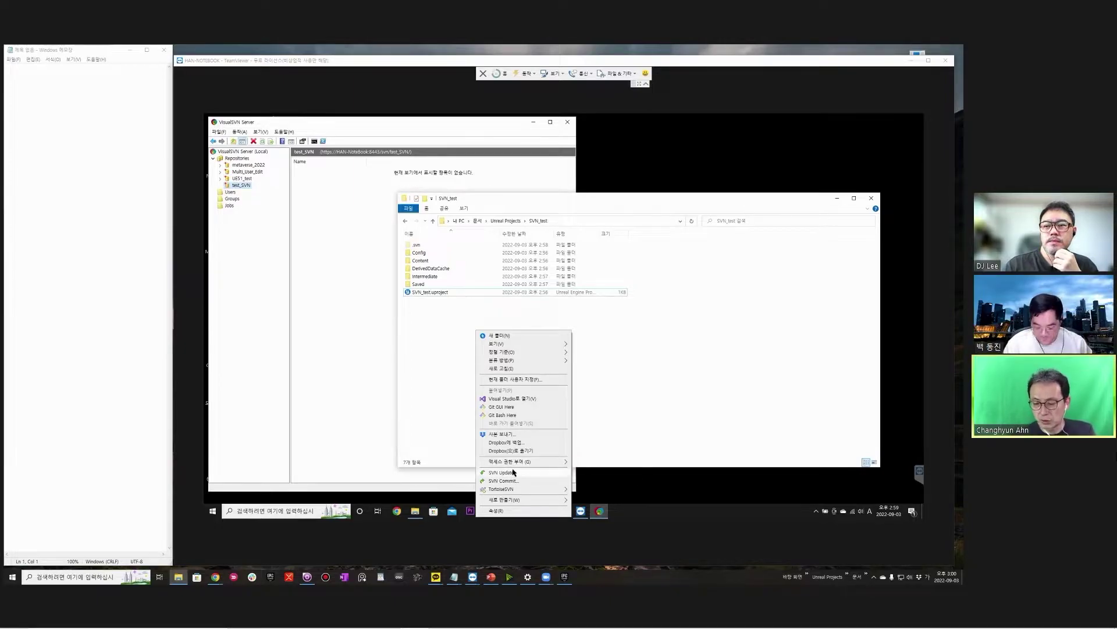
pyautogui.click(504, 480)
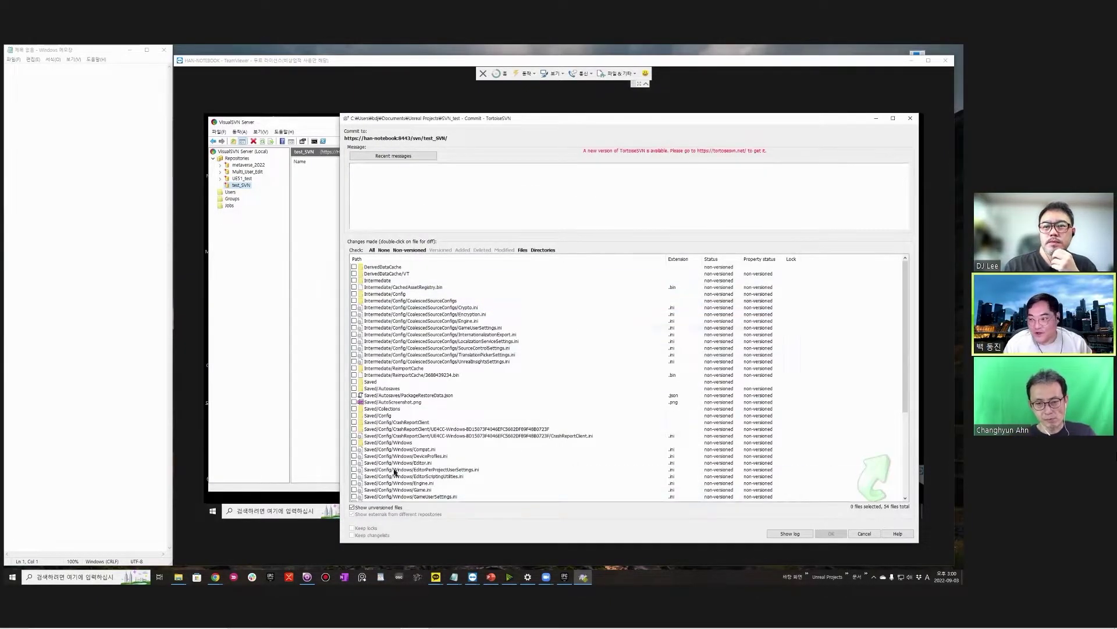
pyautogui.click(865, 533)
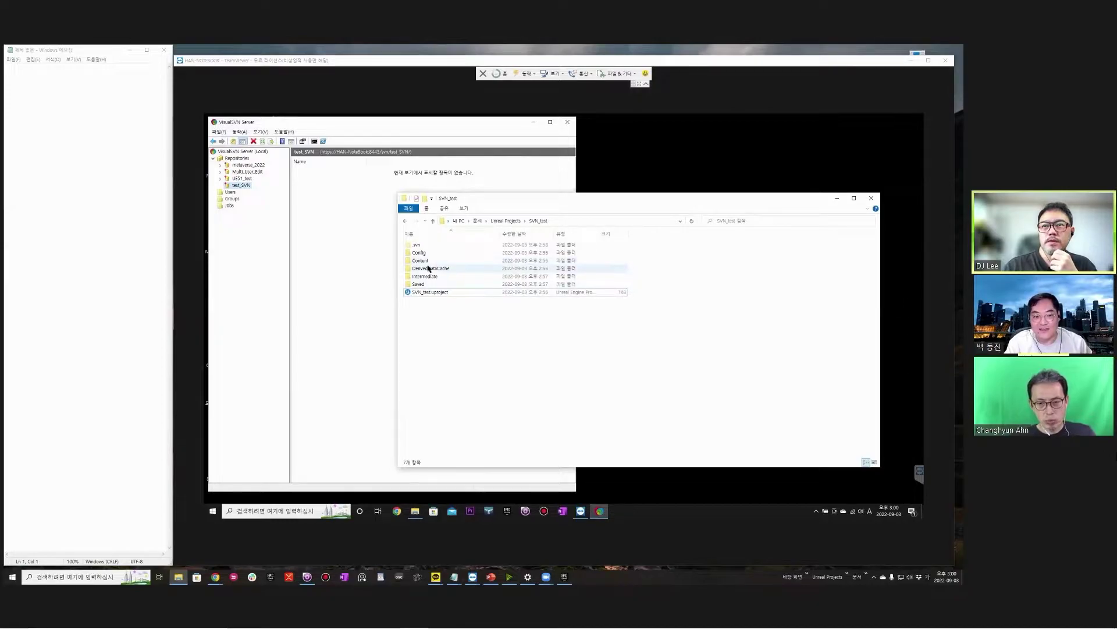
# Add the DerivedDataCache, Intermediate and Saved folders to the SVN ignore list by name
pyautogui.click(425, 274)
pyautogui.keyDown('ctrl'); pyautogui.click(425, 270); pyautogui.keyUp('ctrl')
pyautogui.keyDown('ctrl'); pyautogui.click(420, 284); pyautogui.keyUp('ctrl')
pyautogui.rightClick(430, 270)
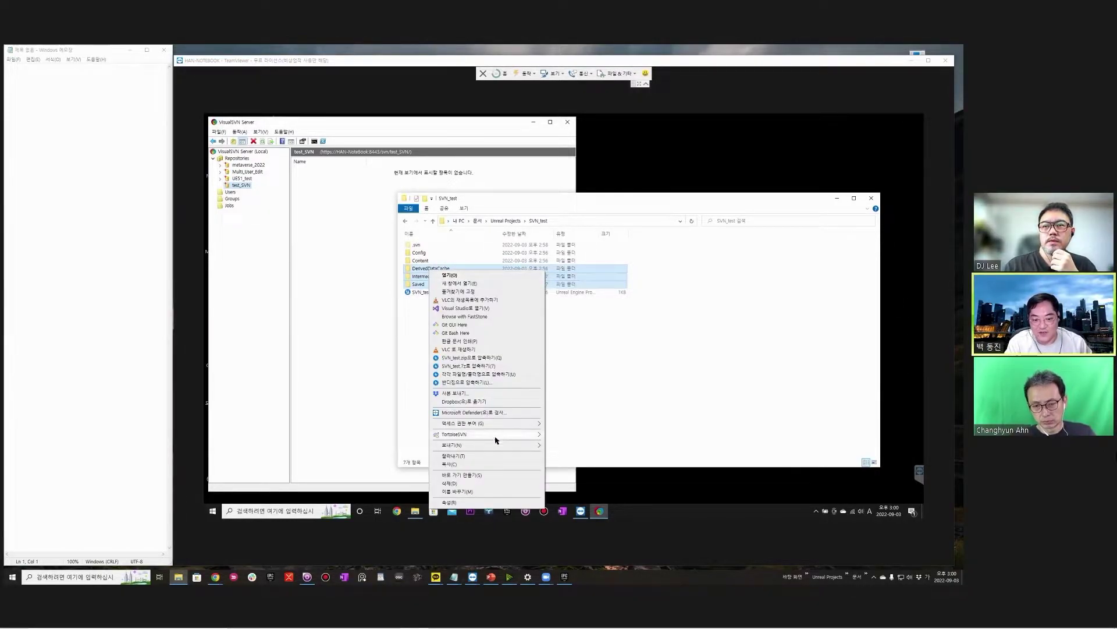
pyautogui.moveTo(495, 434)
pyautogui.moveTo(577, 444)
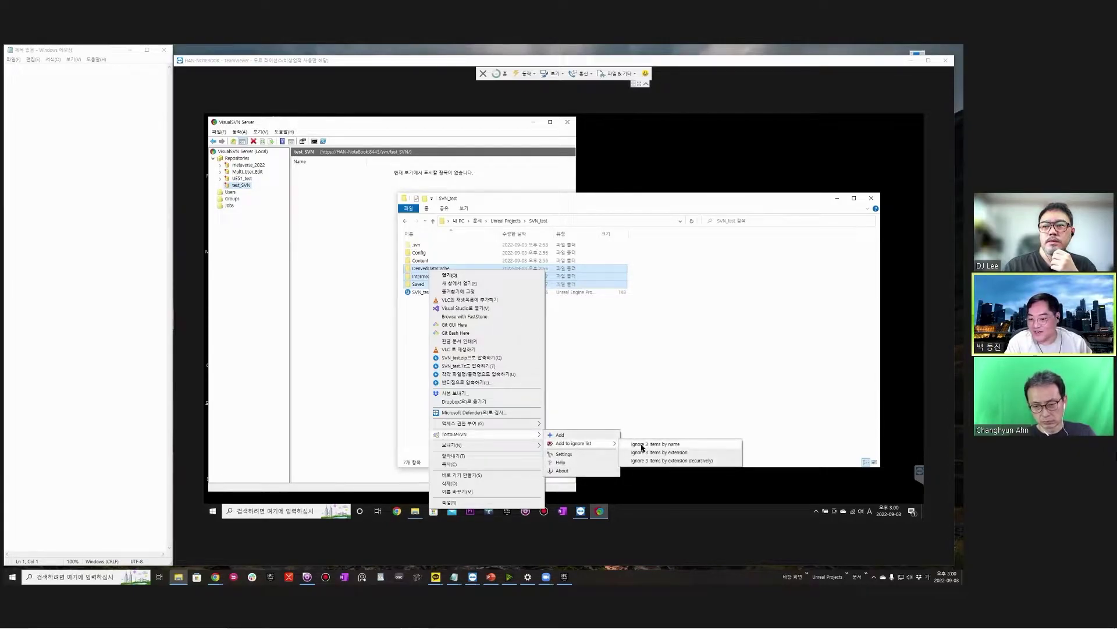
pyautogui.click(642, 446)
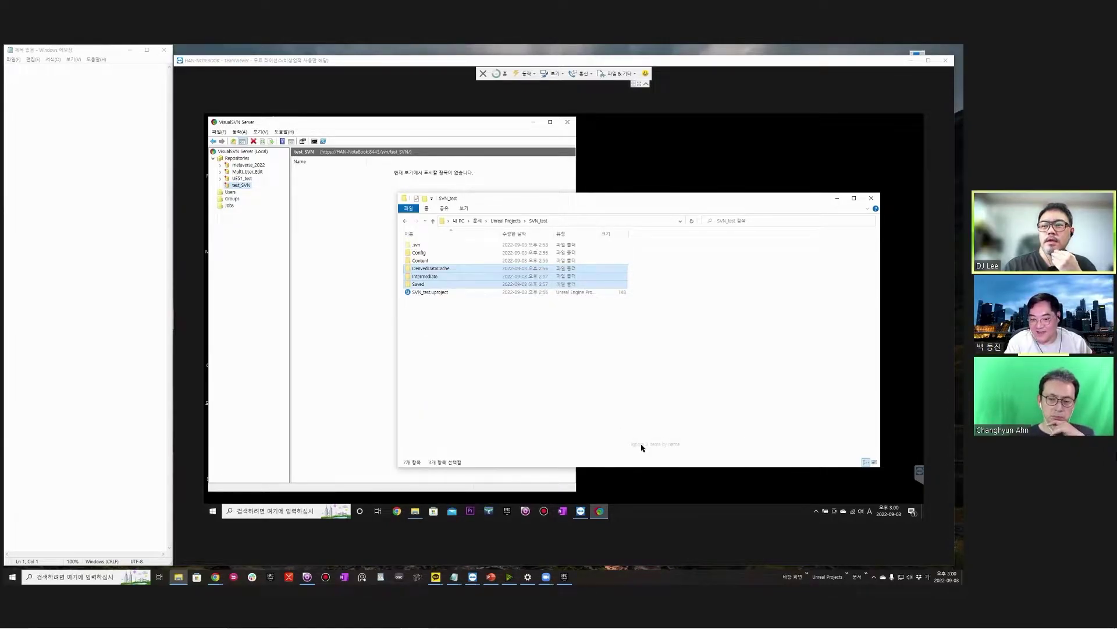
# Check which changes an SVN commit of the project folder offers with the ignore list in place, and cancel it
pyautogui.click(506, 347)
pyautogui.rightClick(480, 335)
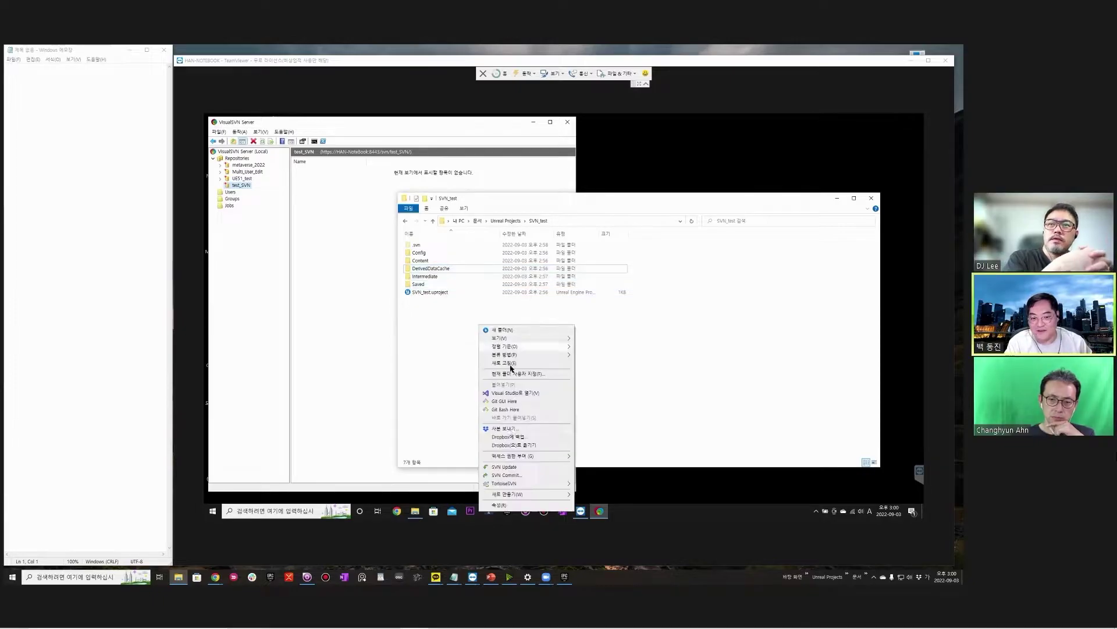
pyautogui.click(501, 476)
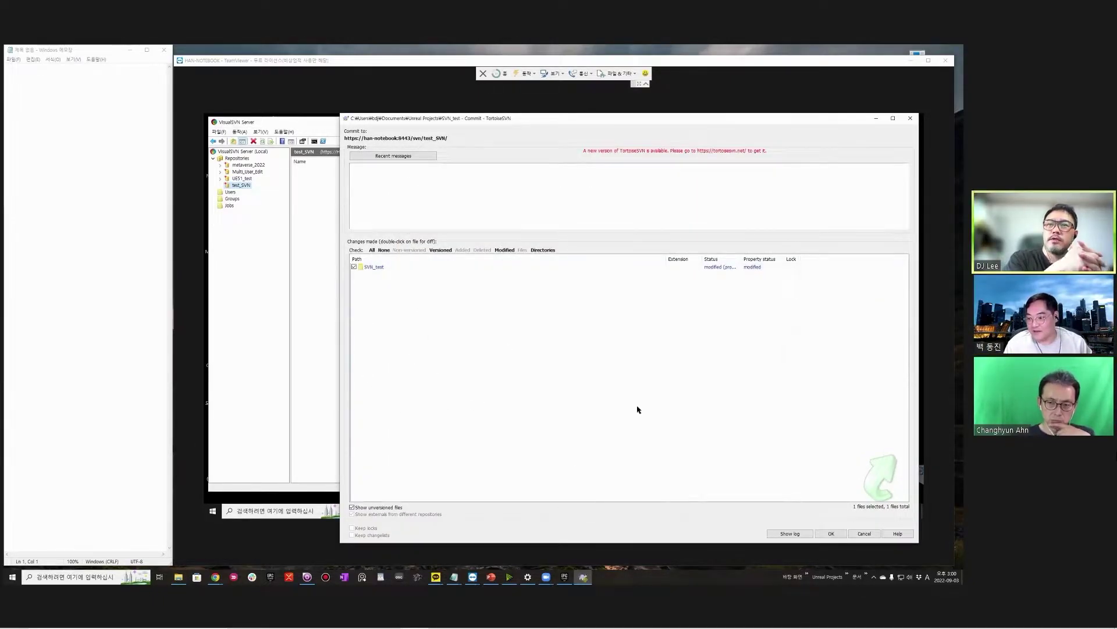
pyautogui.click(864, 533)
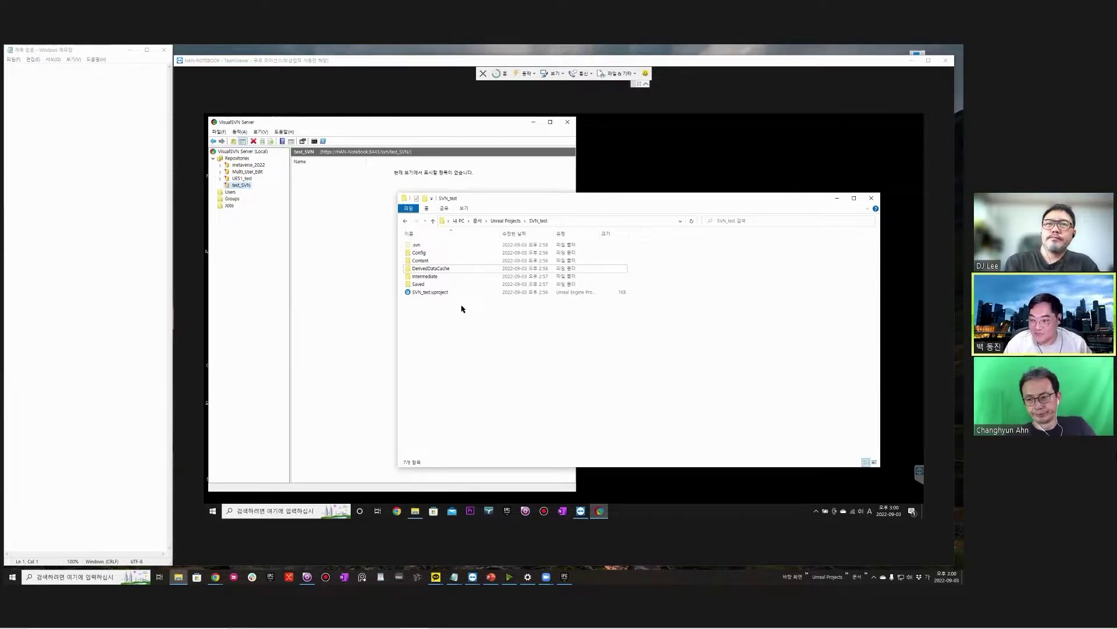
# Close the SVN_test project folder window and list all repositories in VisualSVN Server
pyautogui.hotkey('ctrl', 'w')
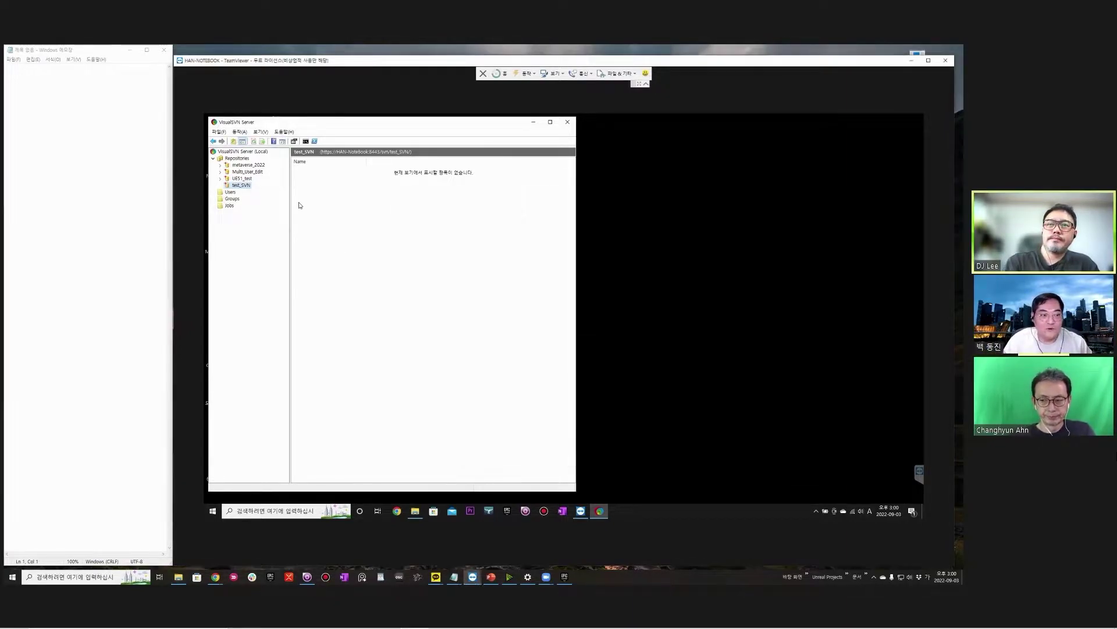
pyautogui.click(237, 158)
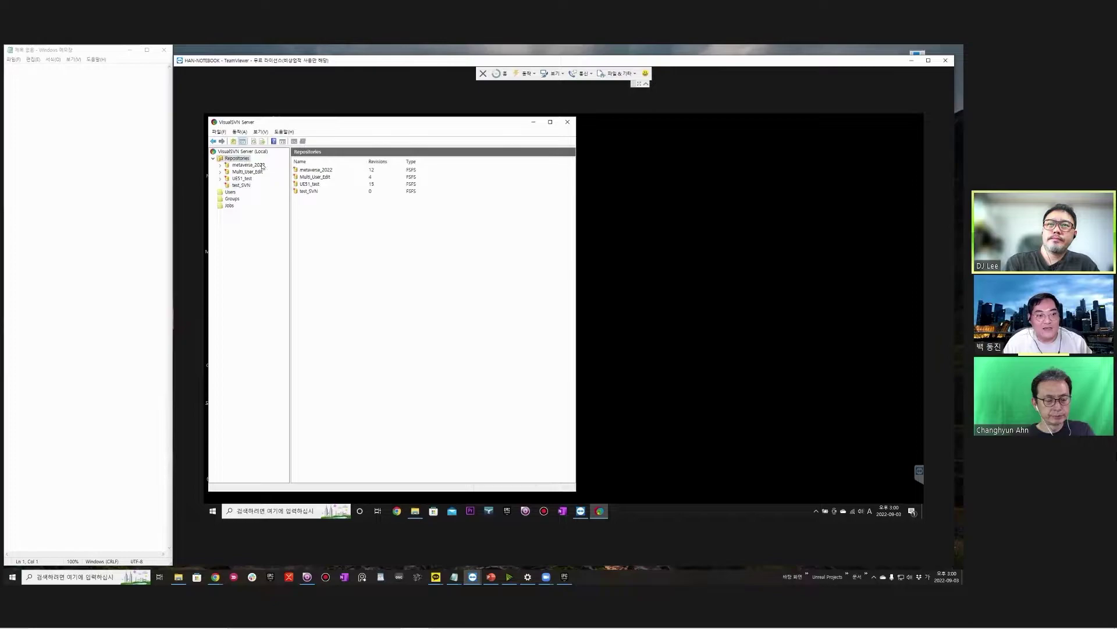
# Create a regular FSFS repository named test_SVN2 in VisualSVN Server, keeping the default options
pyautogui.rightClick(317, 225)
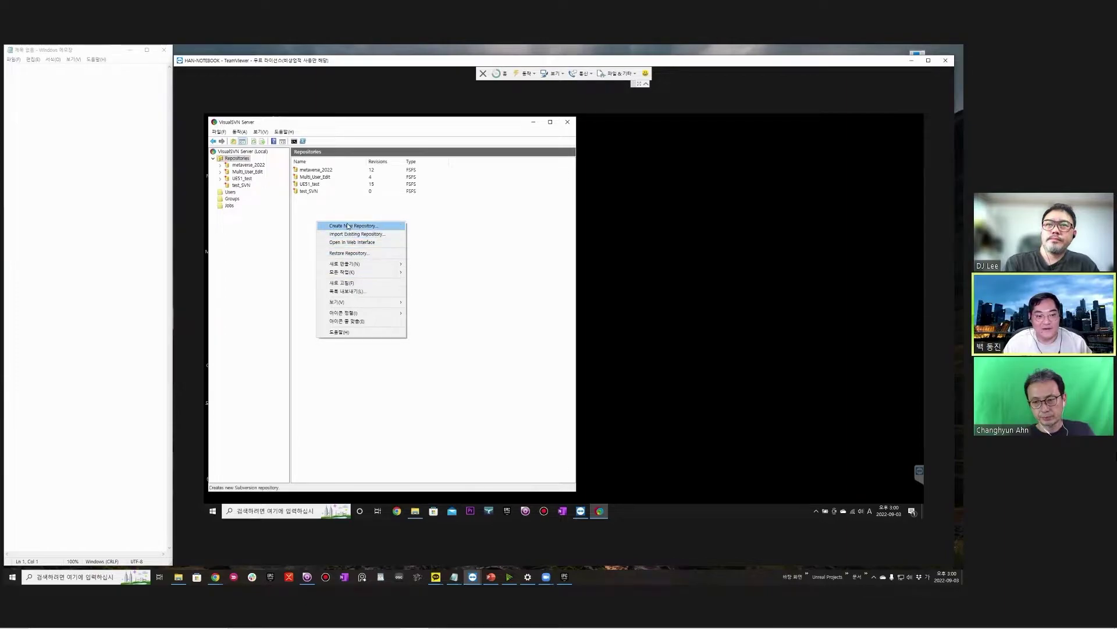
pyautogui.click(348, 226)
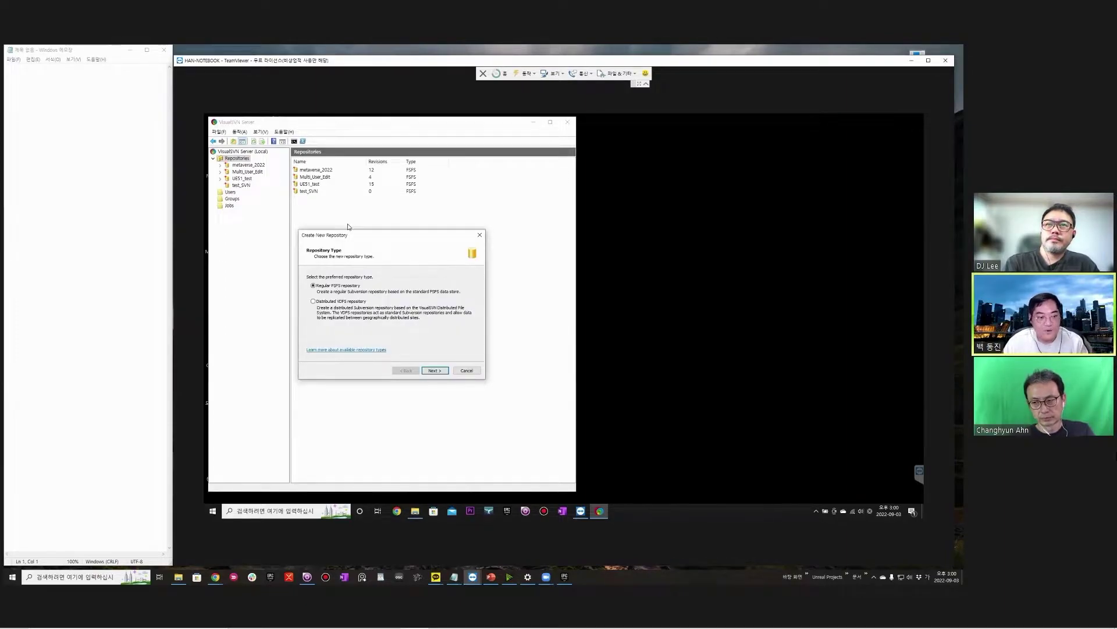
pyautogui.click(435, 370)
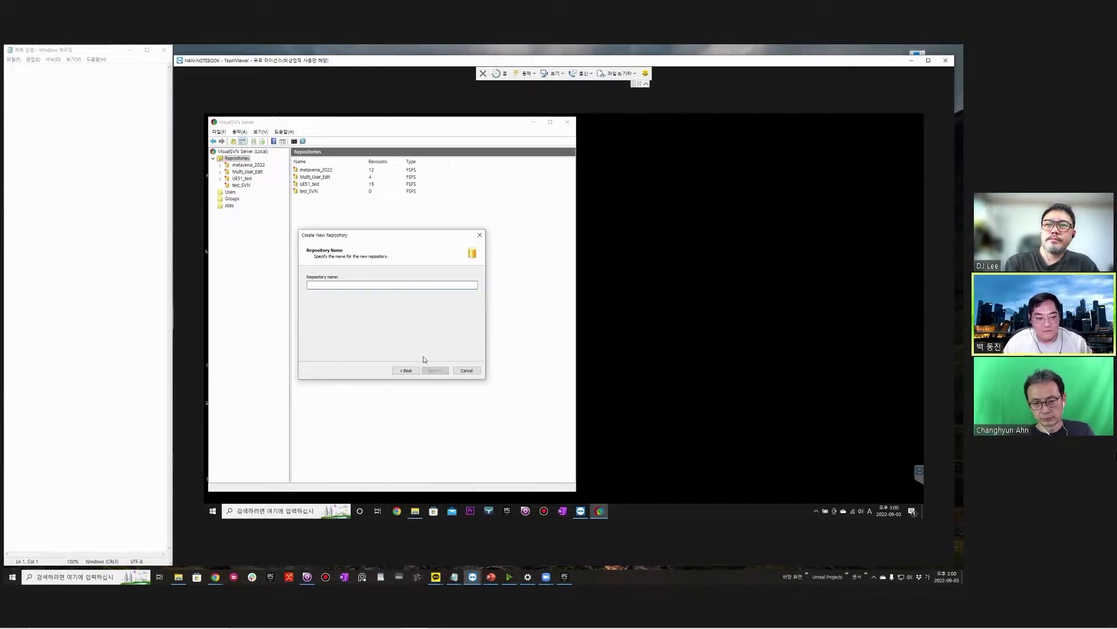
pyautogui.write('test_SVN2')
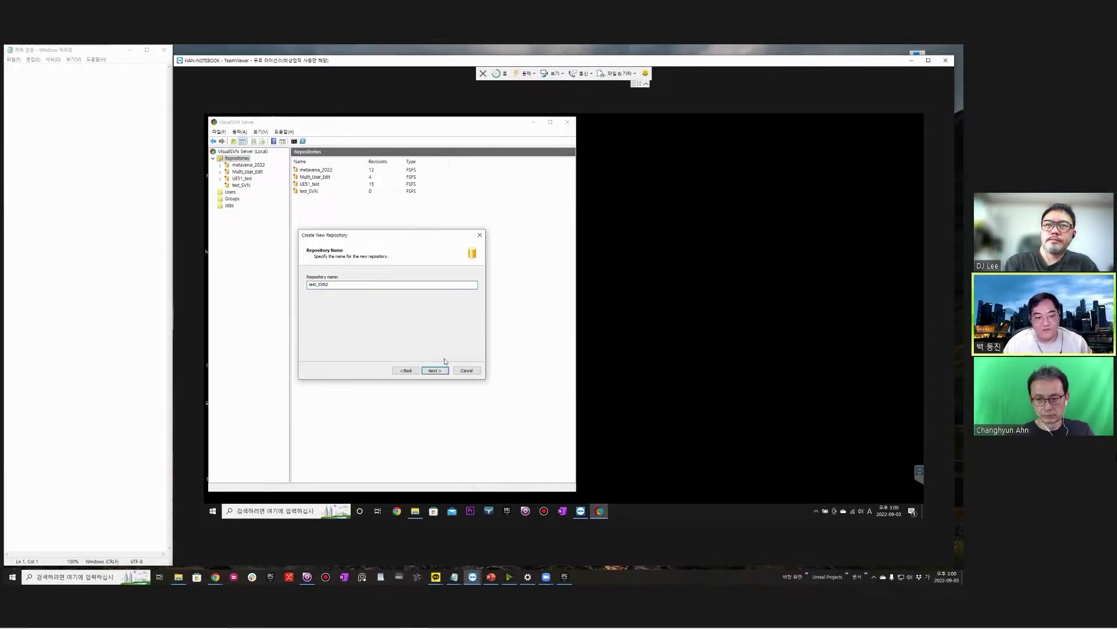
pyautogui.click(435, 370)
pyautogui.click(435, 370)
pyautogui.click(435, 370)
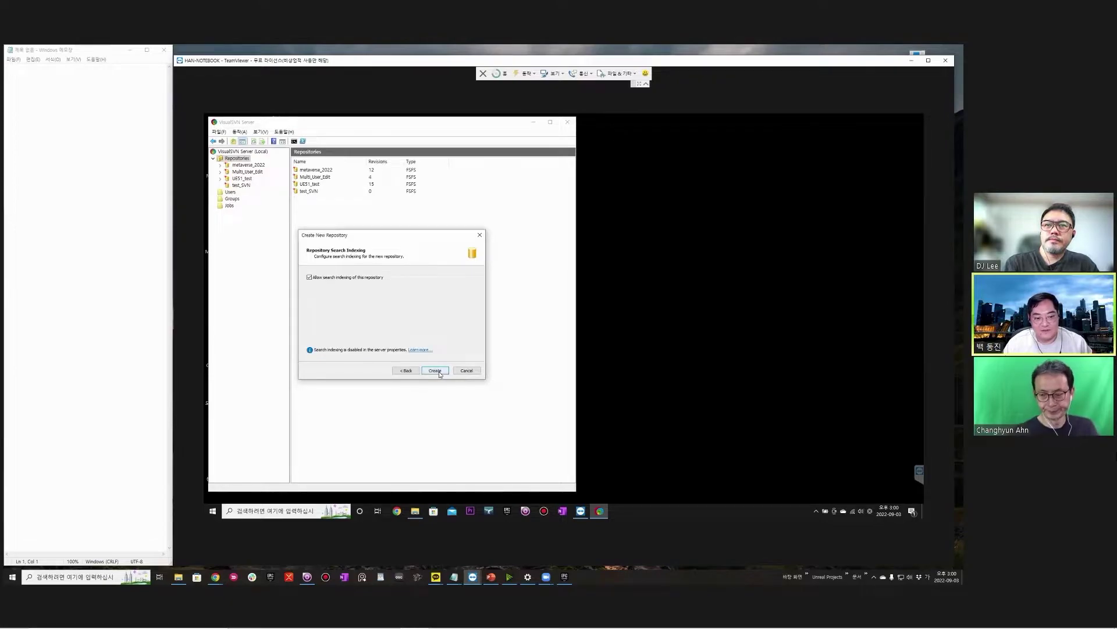
pyautogui.click(436, 370)
pyautogui.click(431, 371)
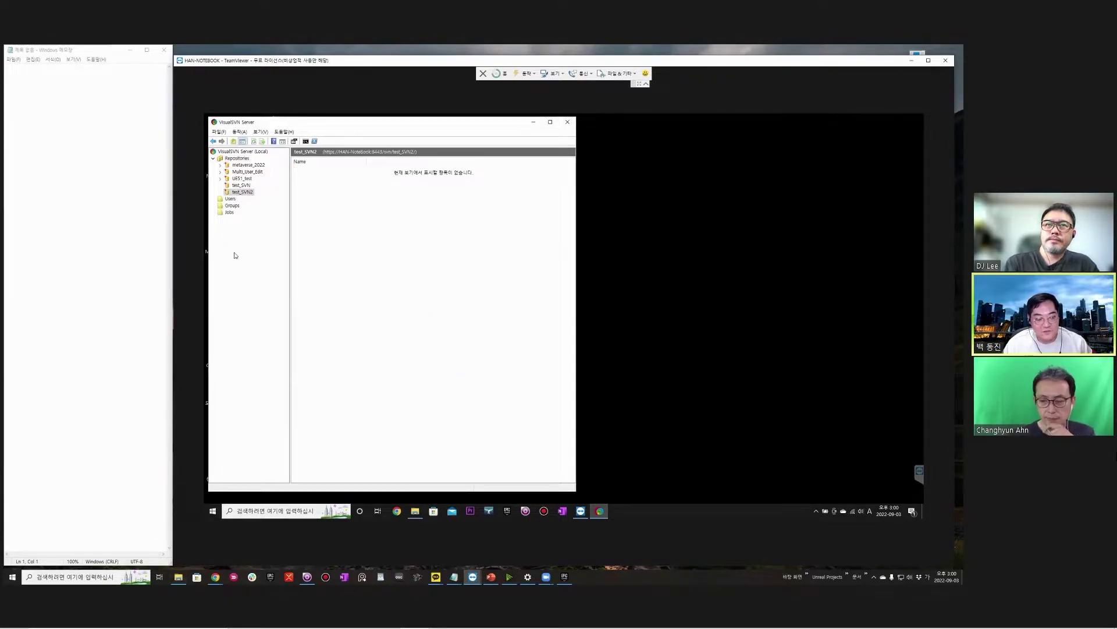
# Create a folder named SVN_test2 in the Unreal Projects folder and open it beside the VisualSVN Server window
pyautogui.click(178, 576)
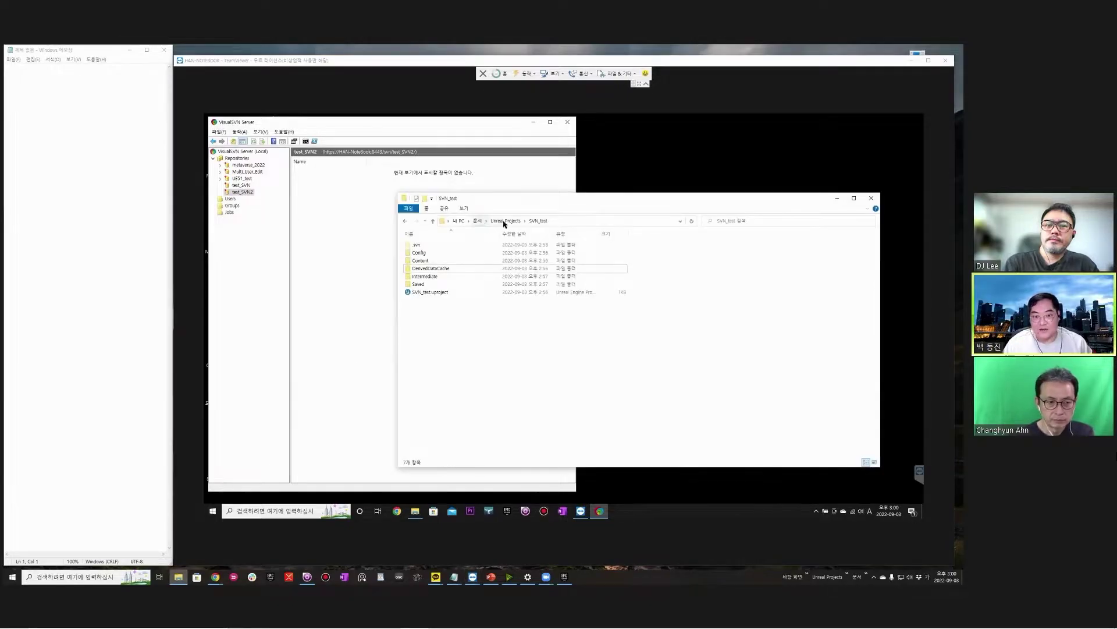
pyautogui.rightClick(633, 465)
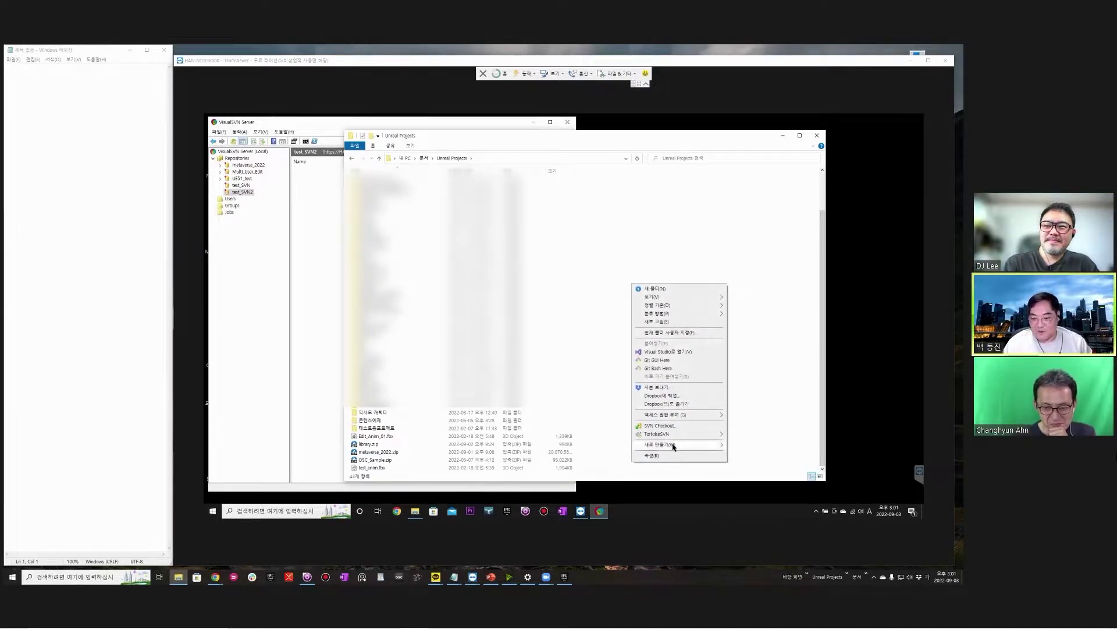
pyautogui.moveTo(673, 445)
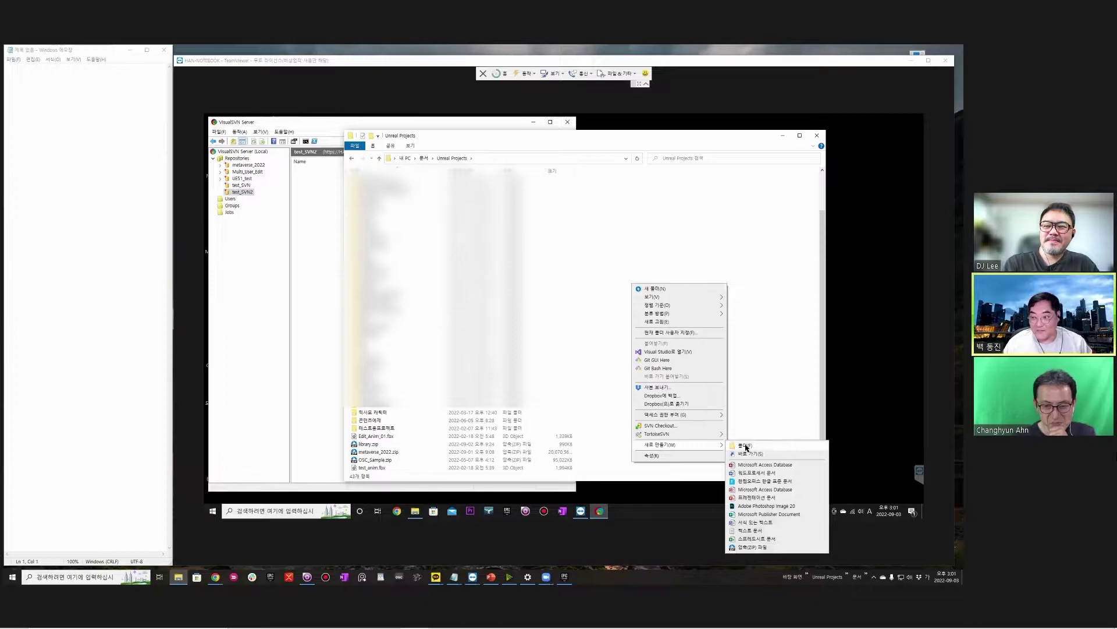
pyautogui.click(744, 445)
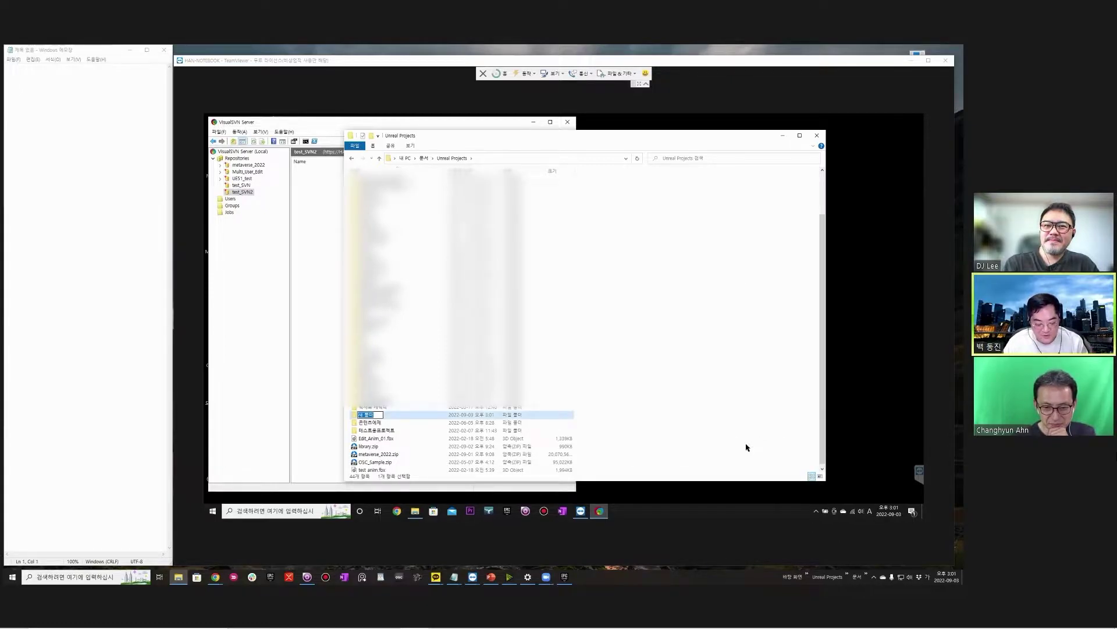
pyautogui.write('몽ㅁ')
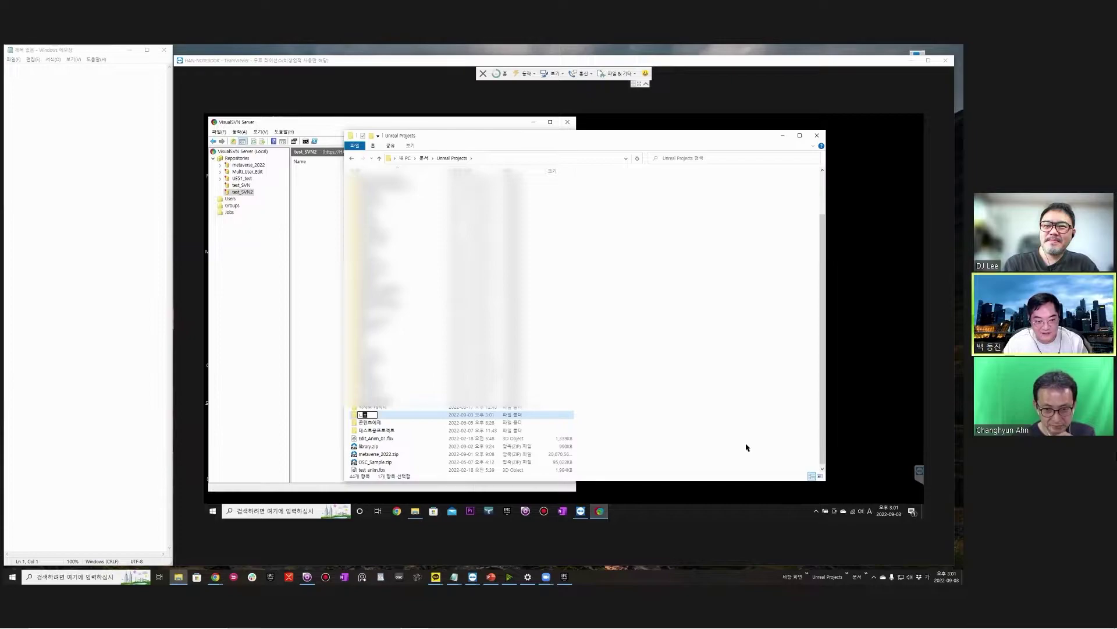
pyautogui.press('BackSpace')
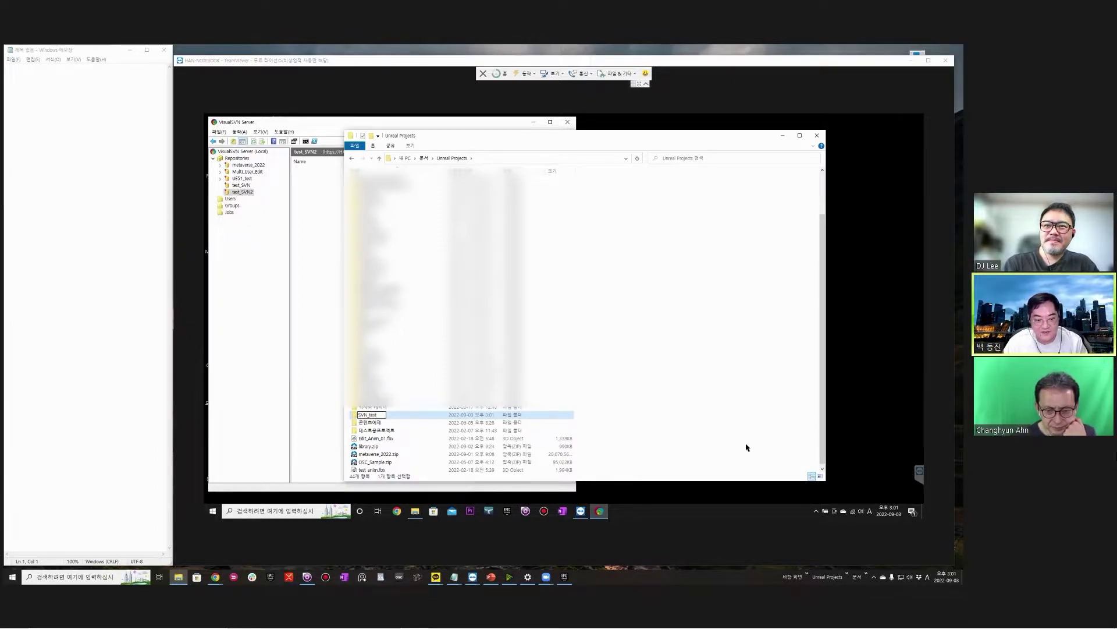
pyautogui.press('Return')
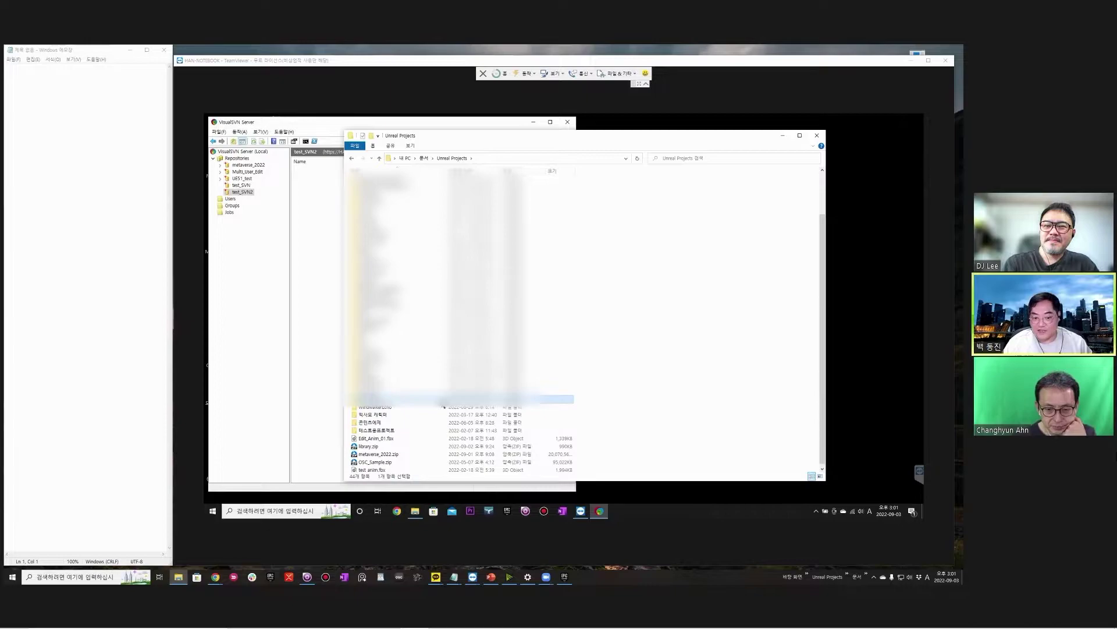
pyautogui.doubleClick(393, 399)
pyautogui.rightClick(464, 237)
pyautogui.click(436, 263)
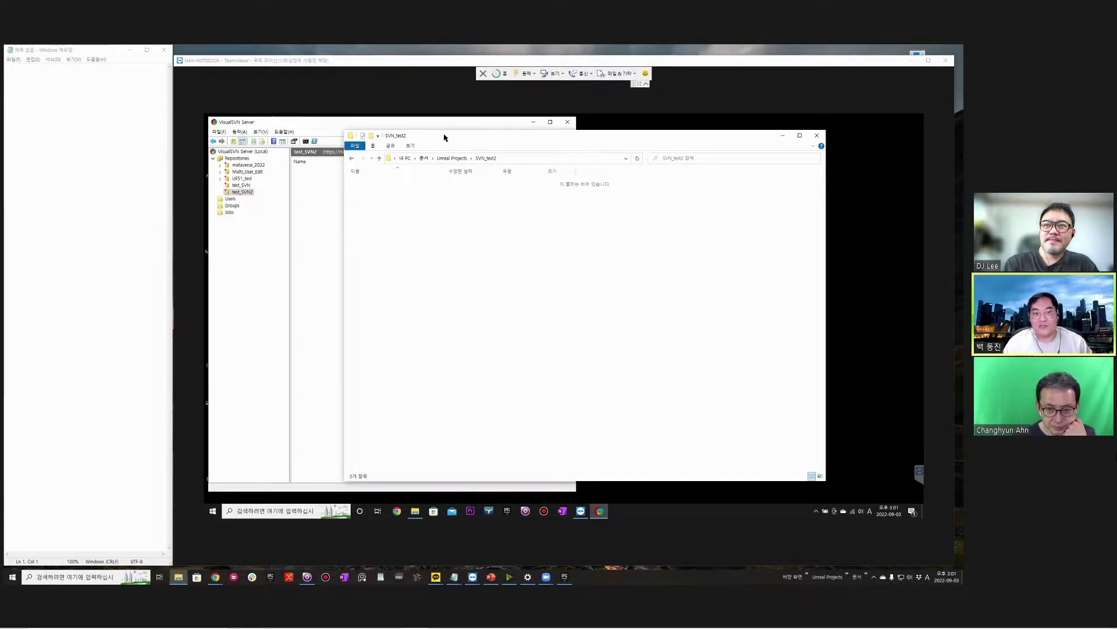
pyautogui.moveTo(444, 138); pyautogui.dragTo(514, 146)
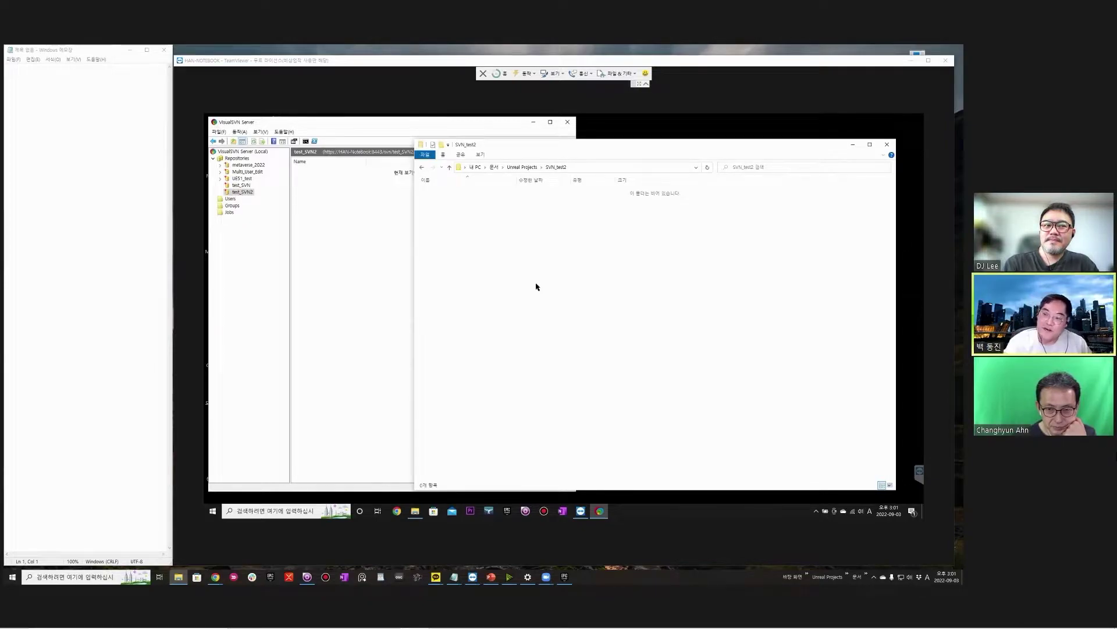
# Copy the URL of the test_SVN2 repository and check it out into the SVN_test2 folder
pyautogui.hotkey('alt', 'F4')
pyautogui.rightClick(247, 192)
pyautogui.click(336, 286)
pyautogui.click(178, 576)
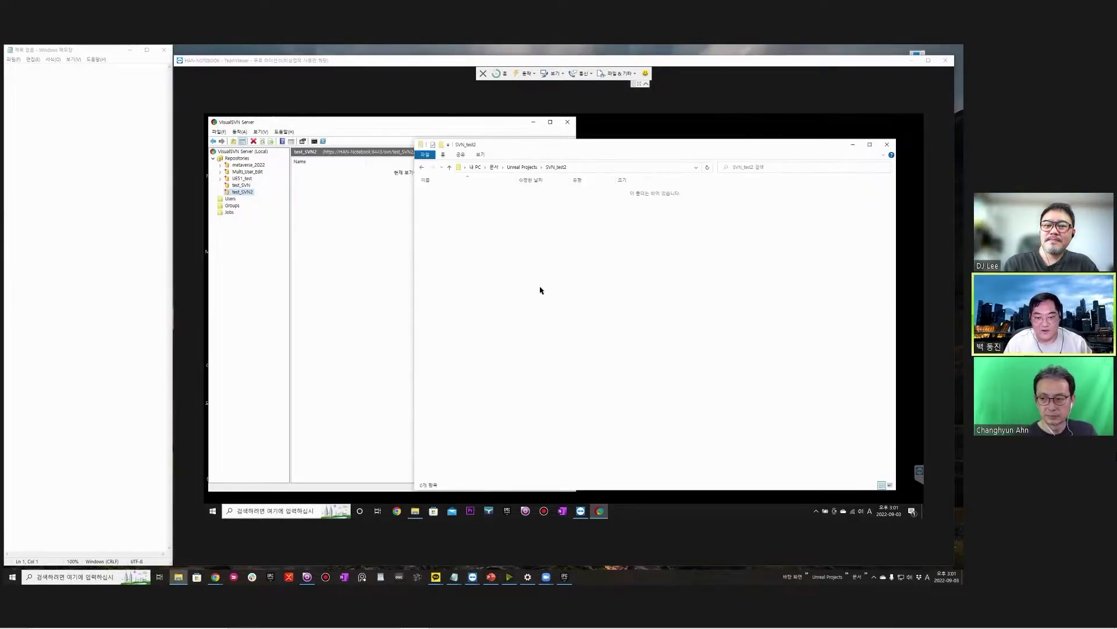
pyautogui.rightClick(505, 259)
pyautogui.click(533, 409)
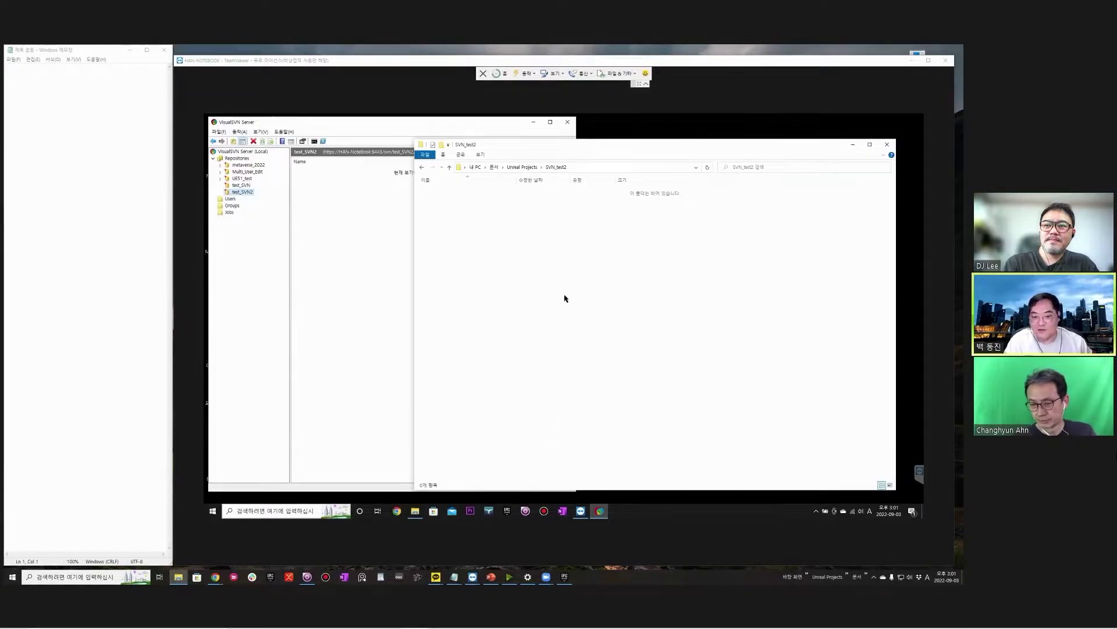
pyautogui.click(607, 379)
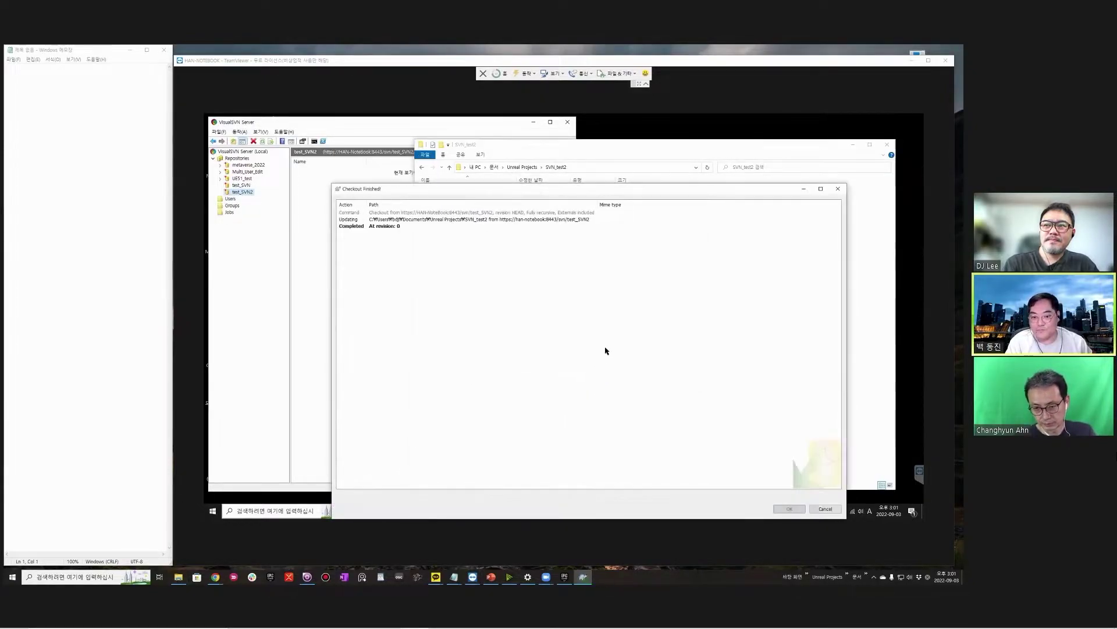
pyautogui.click(790, 508)
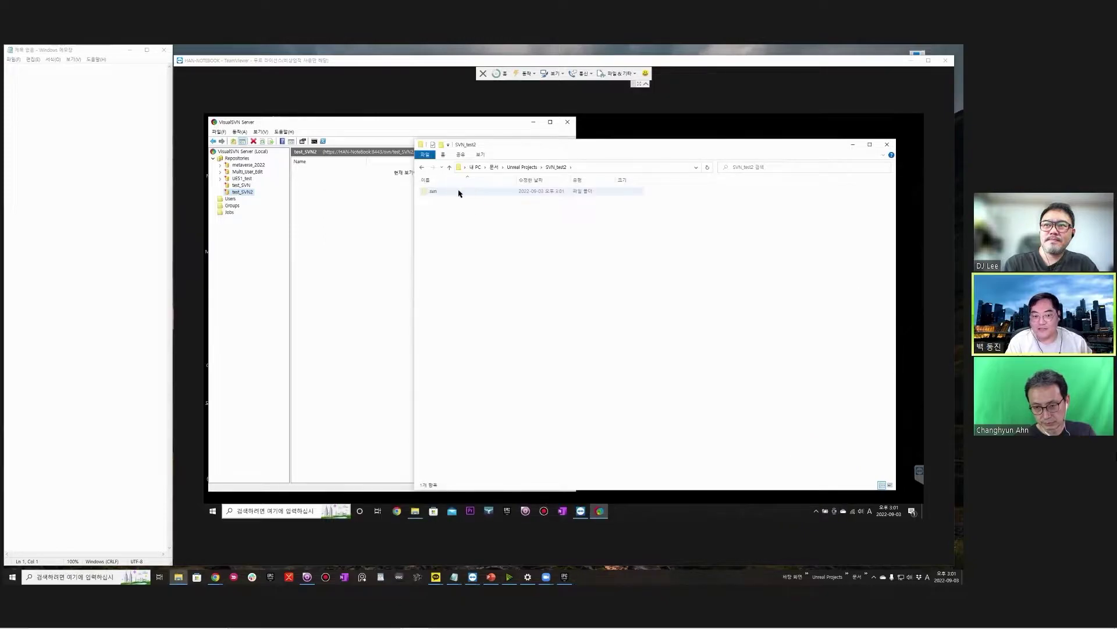
# Copy everything except the .svn folder from the SVN_test project folder into SVN_test2
pyautogui.click(531, 169)
pyautogui.doubleClick(460, 231)
pyautogui.moveTo(477, 249); pyautogui.dragTo(438, 204)
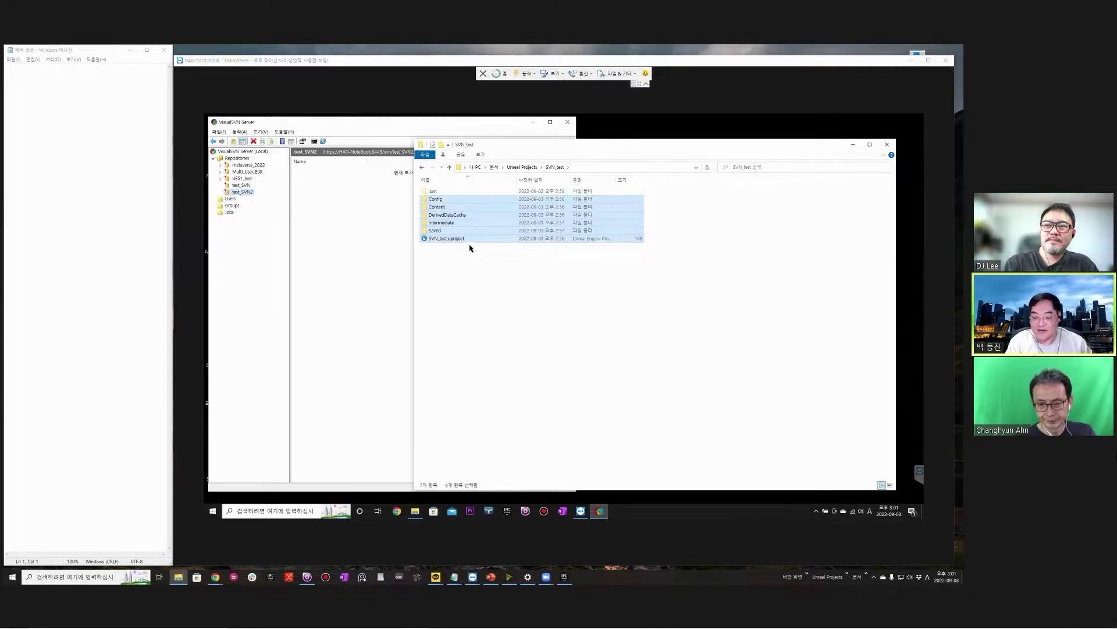
pyautogui.click(524, 167)
pyautogui.hotkey('ctrl', 'v')
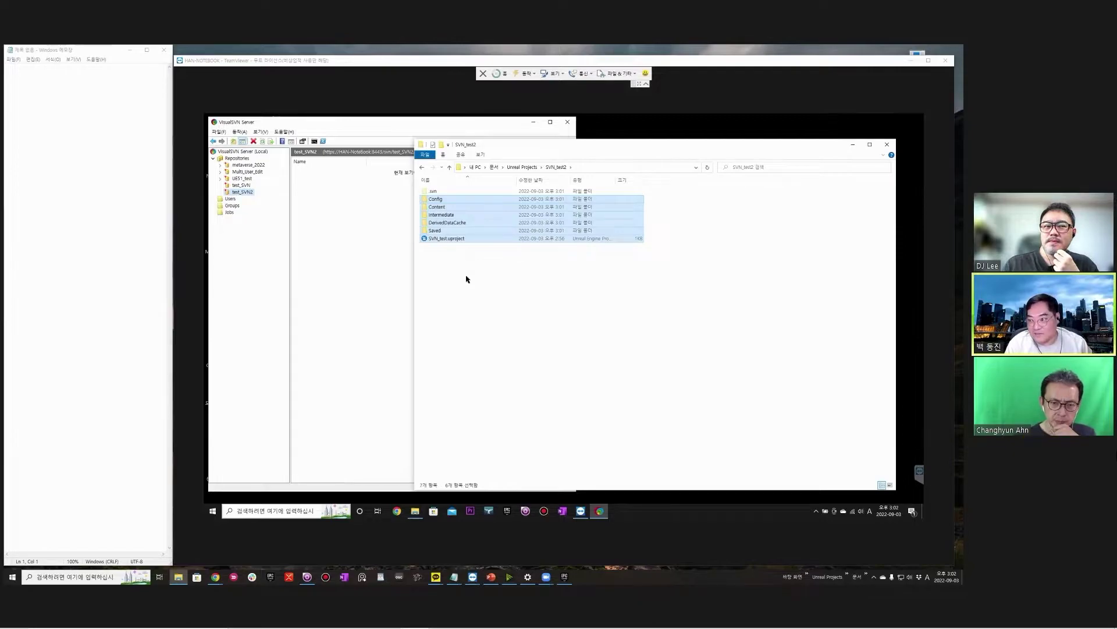
pyautogui.click(476, 281)
pyautogui.rightClick(477, 280)
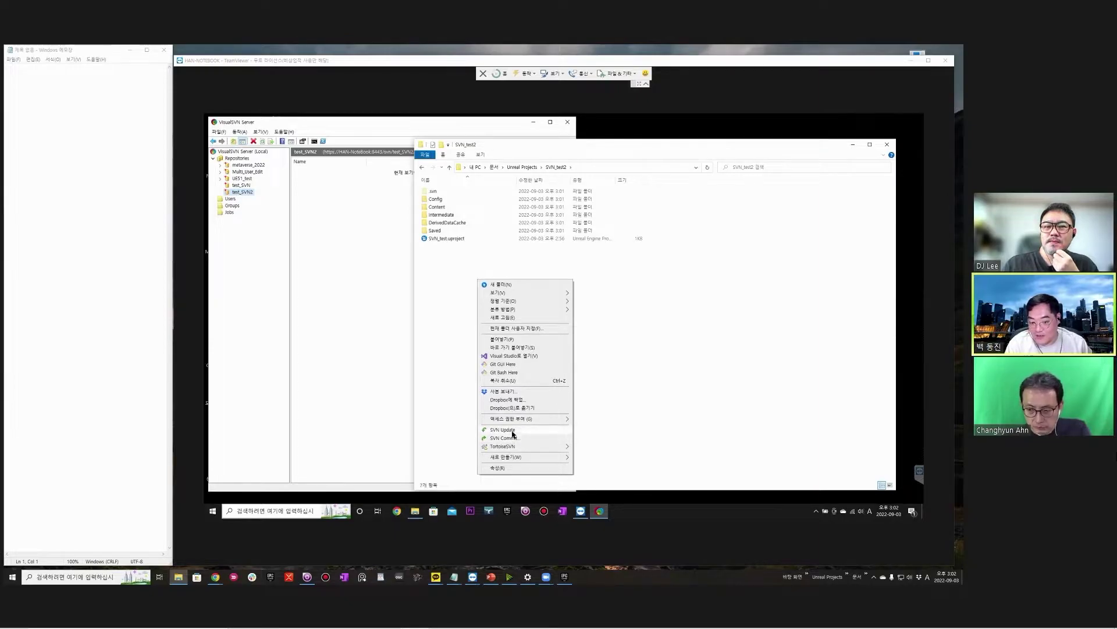
pyautogui.moveTo(512, 445)
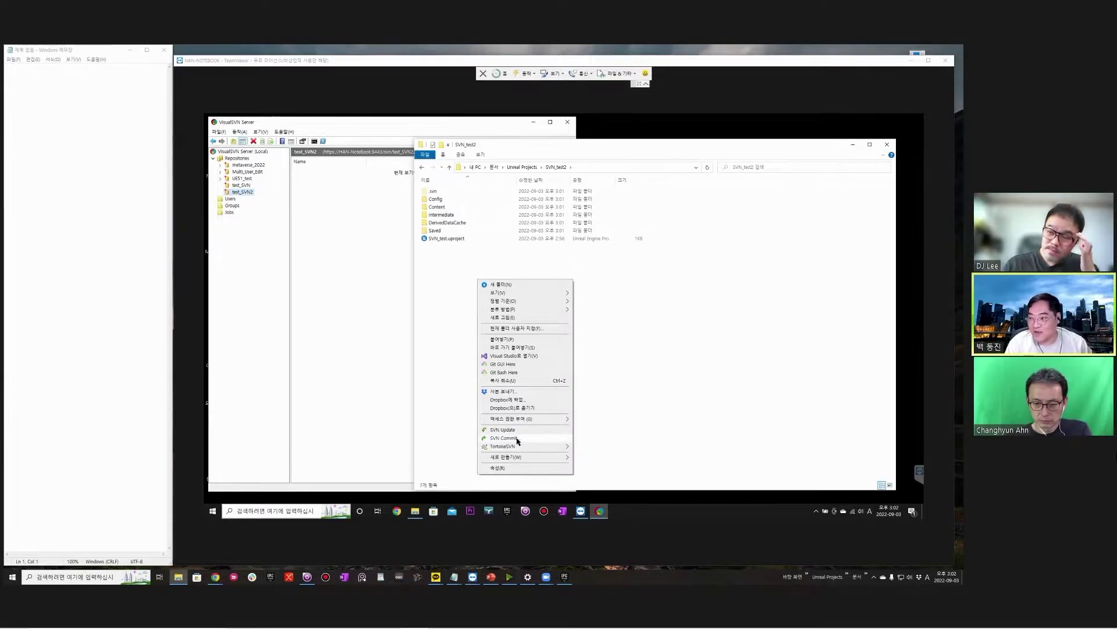
pyautogui.click(582, 328)
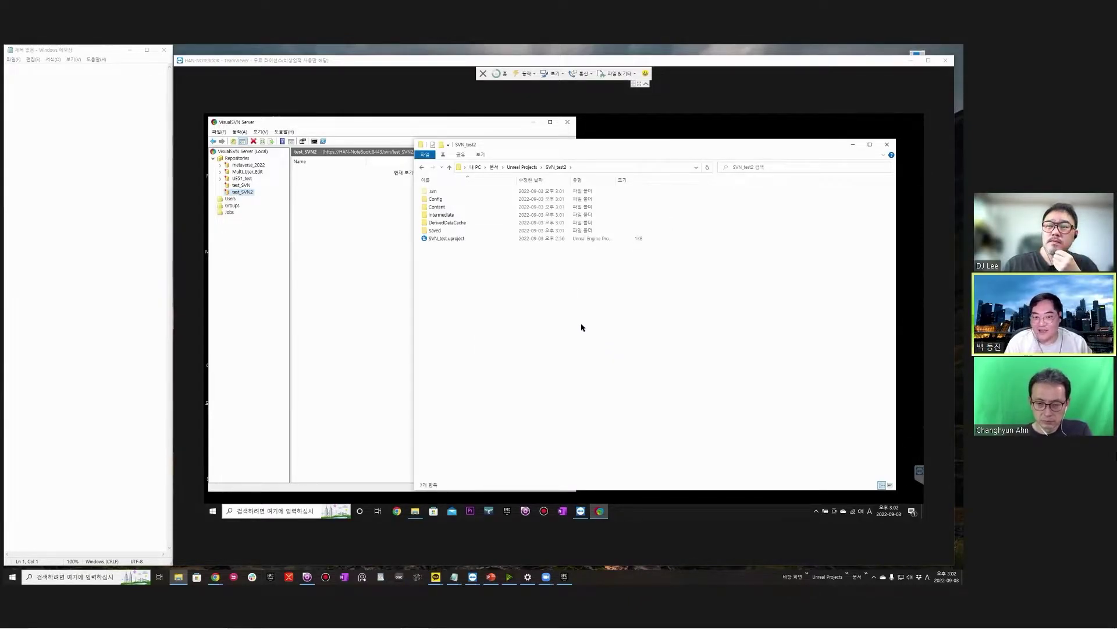
pyautogui.moveTo(470, 268); pyautogui.dragTo(431, 201)
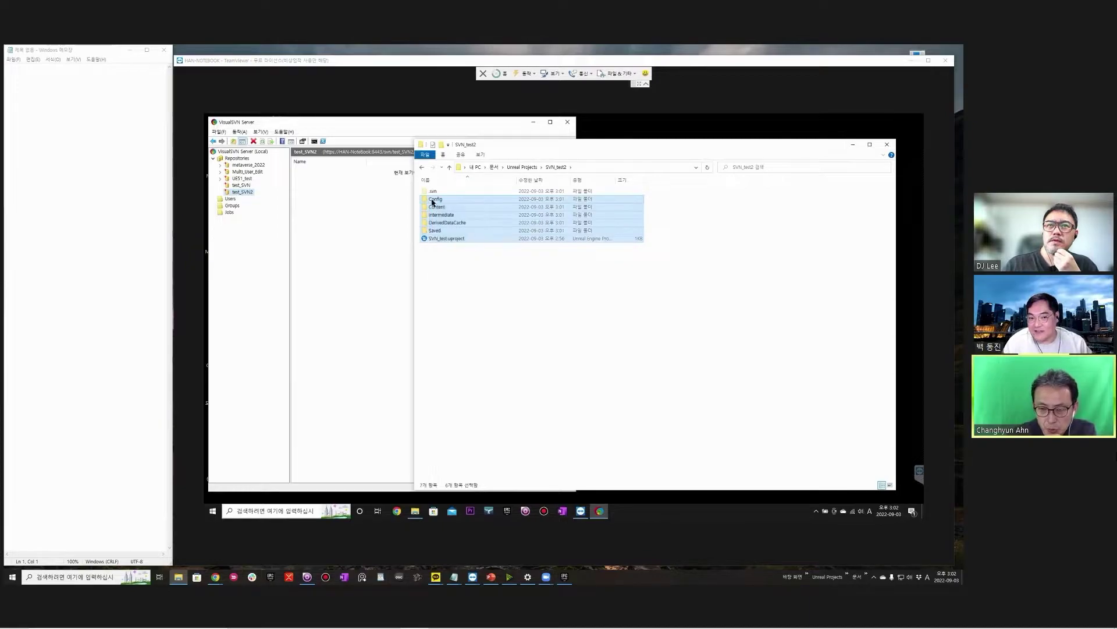
pyautogui.moveTo(465, 269); pyautogui.dragTo(433, 201)
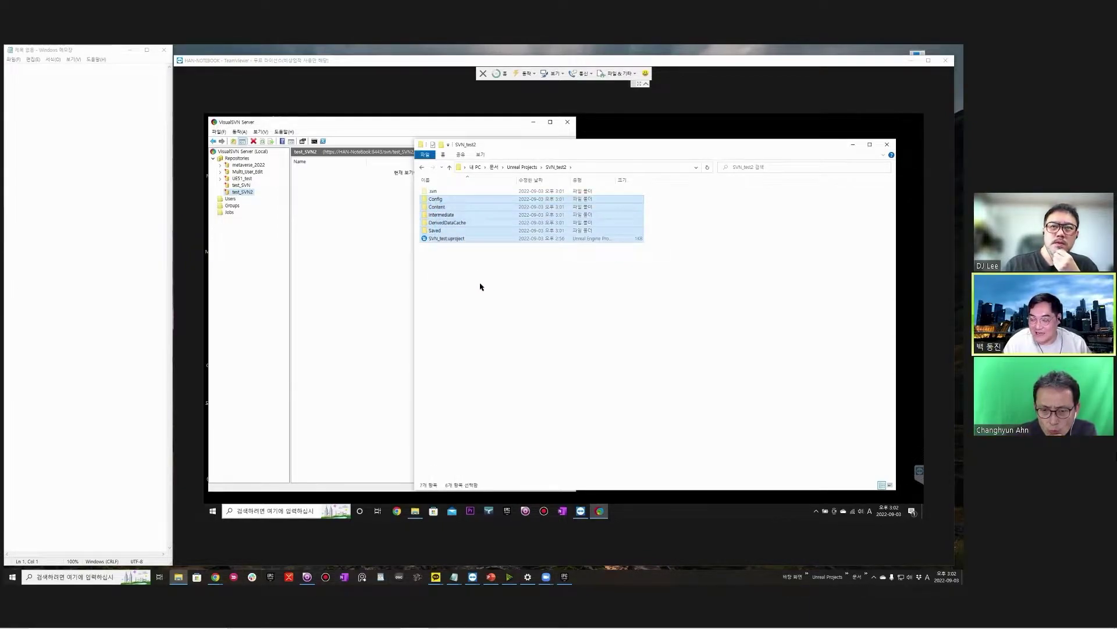
# Create a folder named Unreal_Proj in SVN_test2 and move all the copied project files and folders into it
pyautogui.click(449, 282)
pyautogui.rightClick(449, 281)
pyautogui.write('wf')
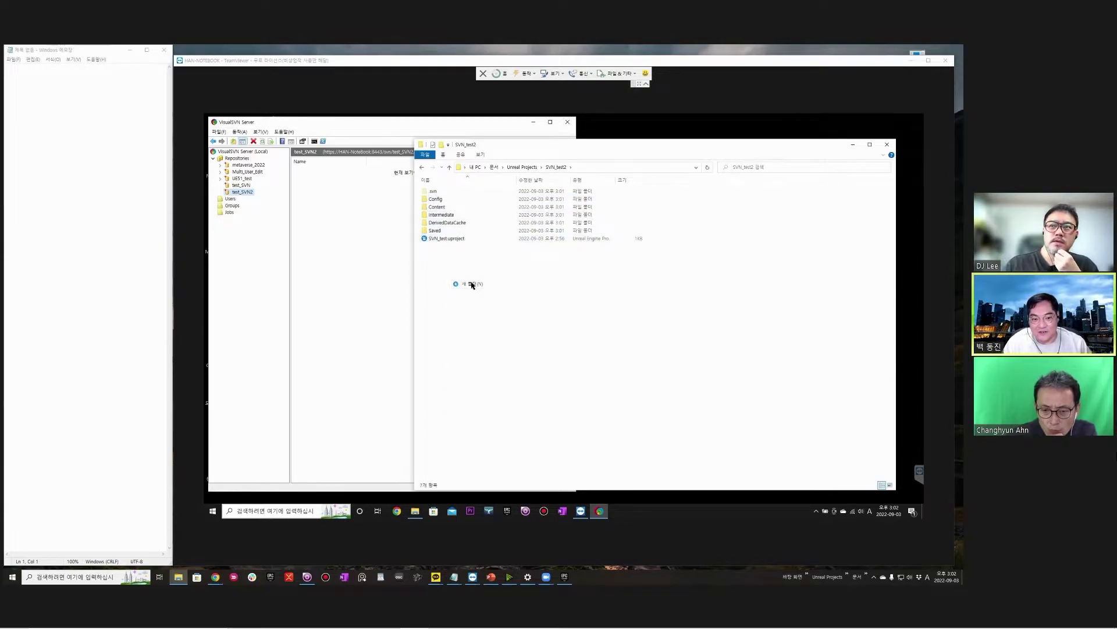
pyautogui.write('Unrea')
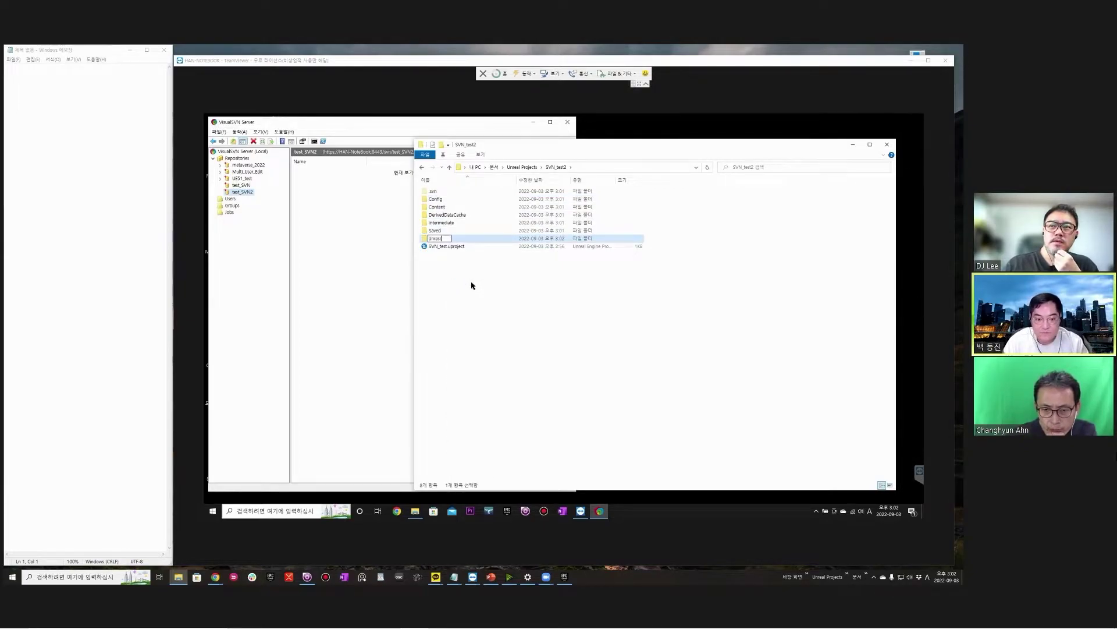
pyautogui.write('nreal_Pro')
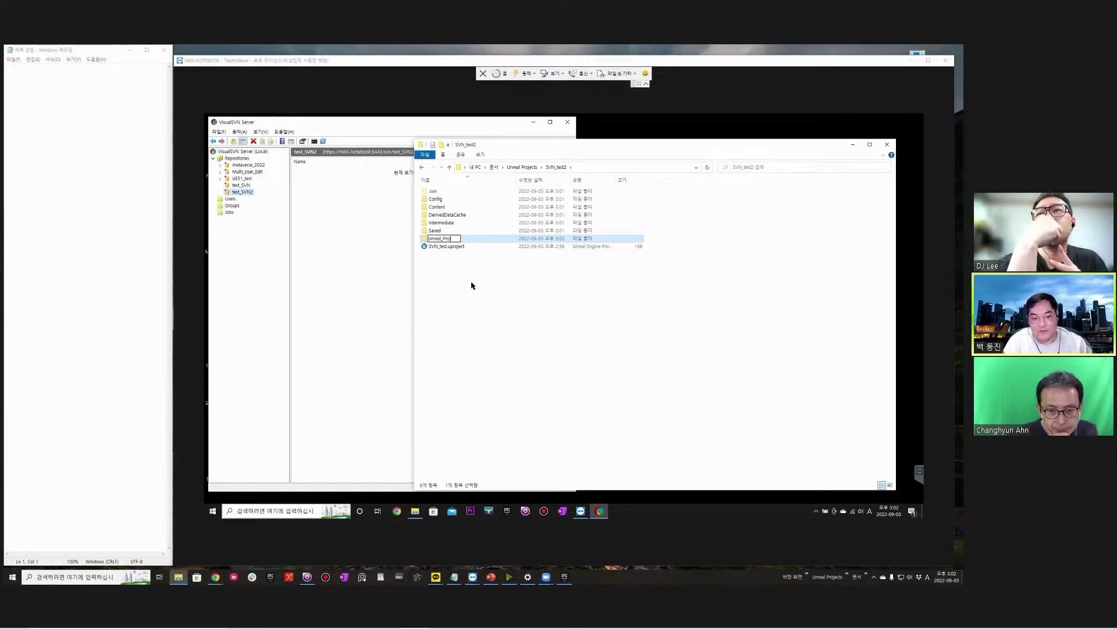
pyautogui.write('j')
pyautogui.moveTo(456, 257)
pyautogui.mouseDown()
pyautogui.moveTo(435, 201)
pyautogui.moveTo(431, 240)
pyautogui.moveTo(442, 240)
pyautogui.mouseUp()
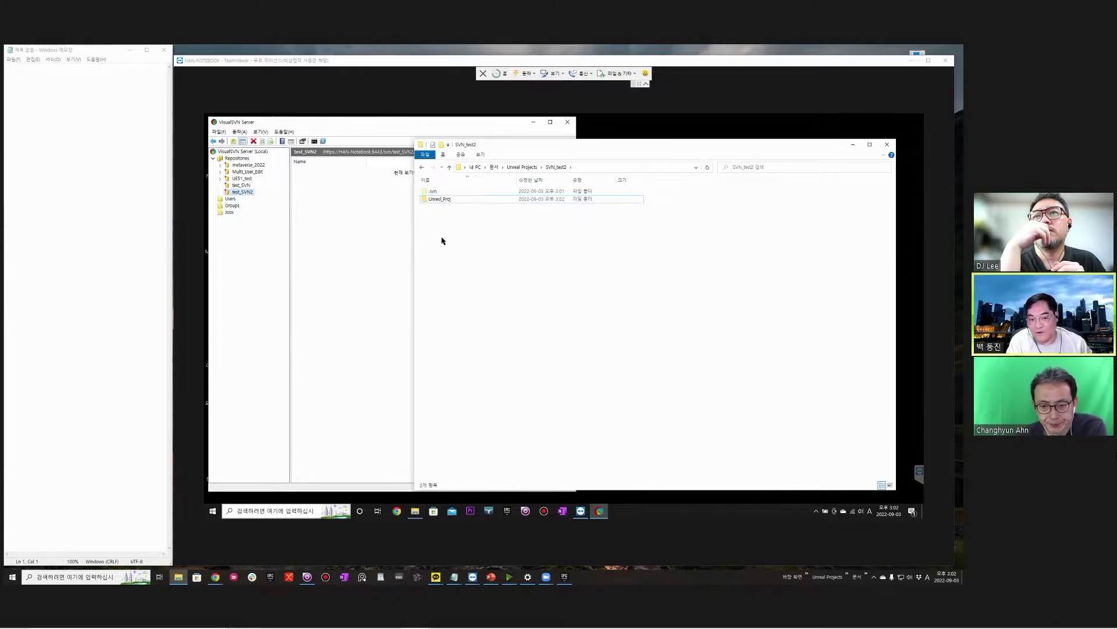
# Create two folders named DOc and Maya next to Unreal_Proj in SVN_test2
pyautogui.rightClick(616, 250)
pyautogui.click(620, 255)
pyautogui.write('DO')
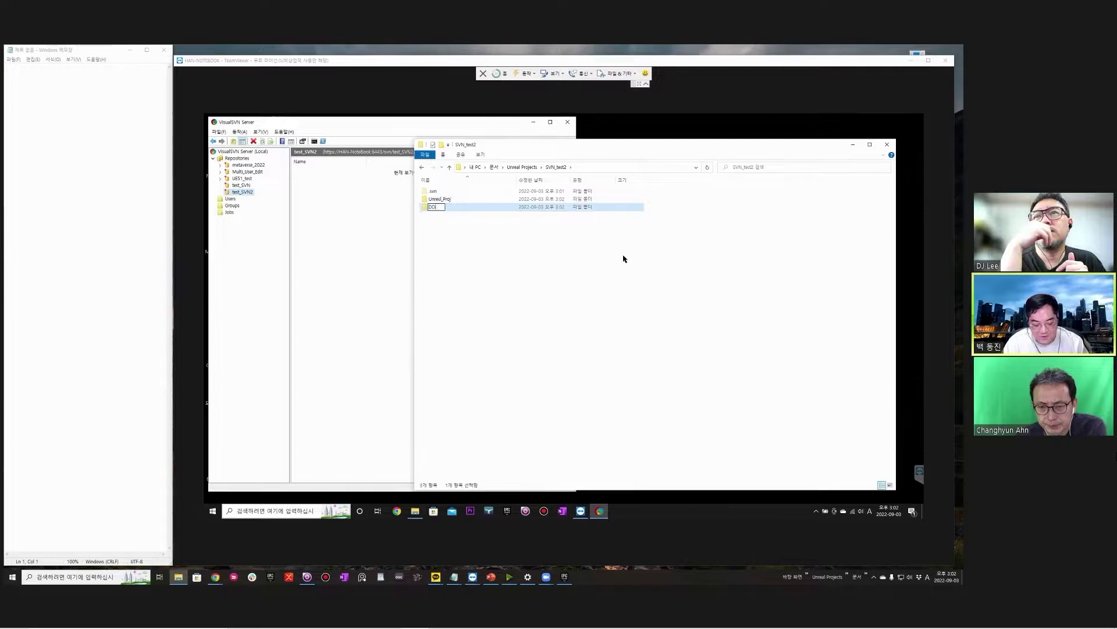
pyautogui.rightClick(460, 258)
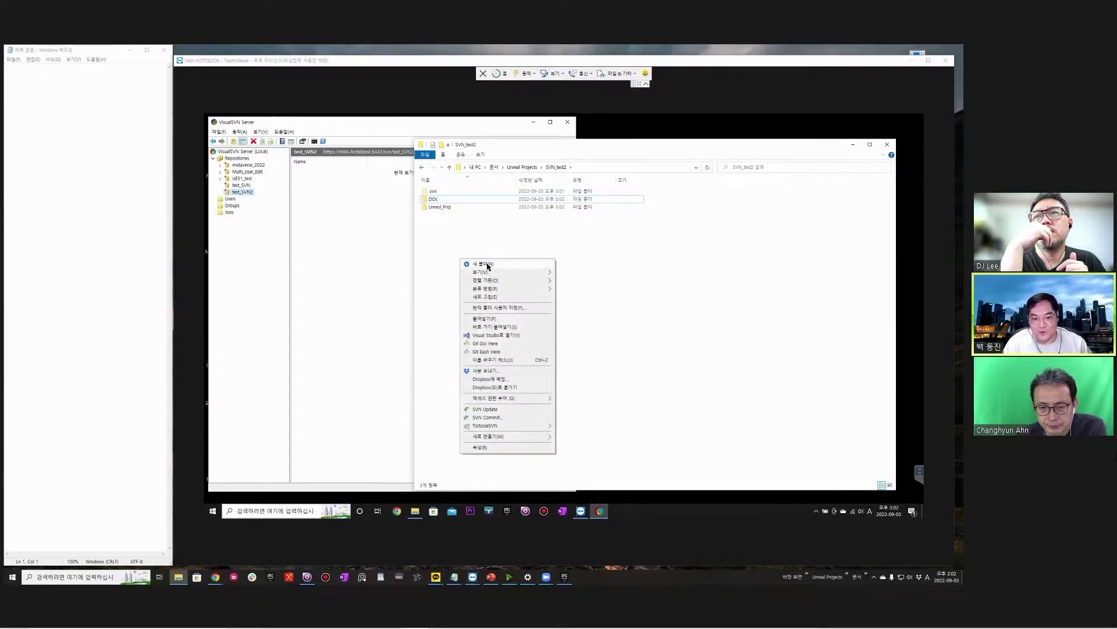
pyautogui.click(488, 265)
pyautogui.write('Ma')
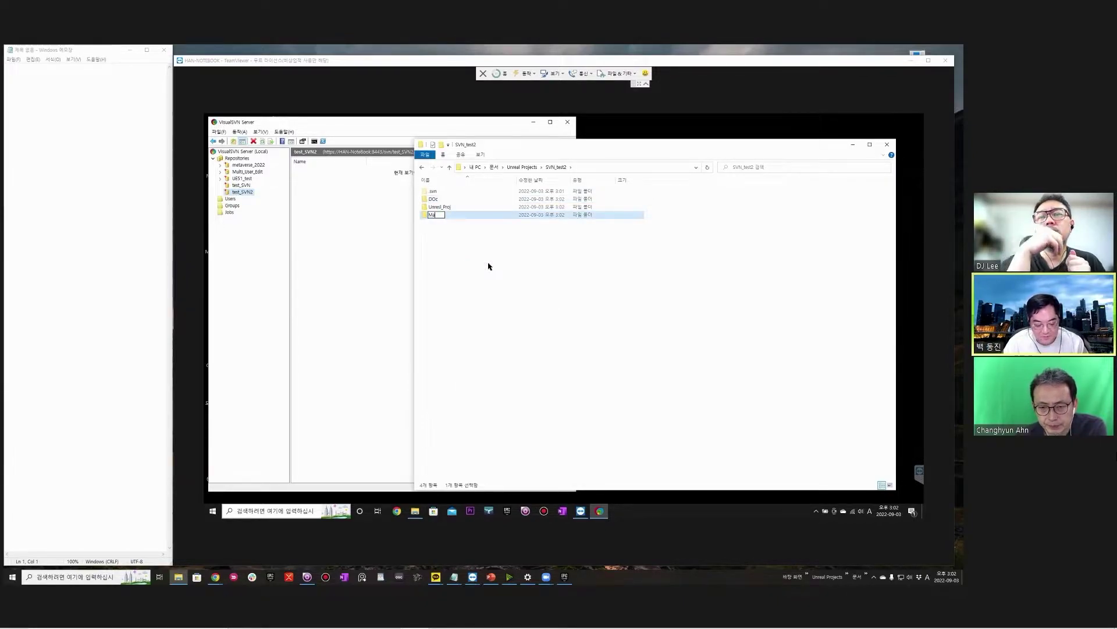
pyautogui.write('ya')
pyautogui.press('Return')
# Create a folder named Sound in SVN_test2 and select all folders there except .svn
pyautogui.rightClick(468, 257)
pyautogui.click(482, 261)
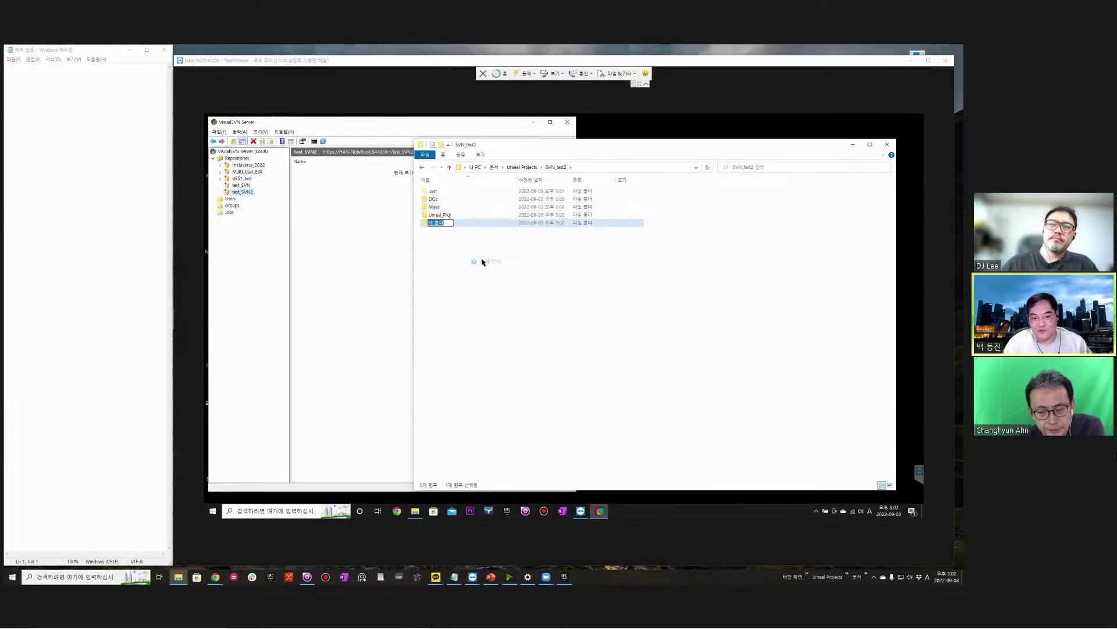
pyautogui.write('Sourc')
pyautogui.press('Return')
pyautogui.moveTo(499, 273); pyautogui.dragTo(431, 202)
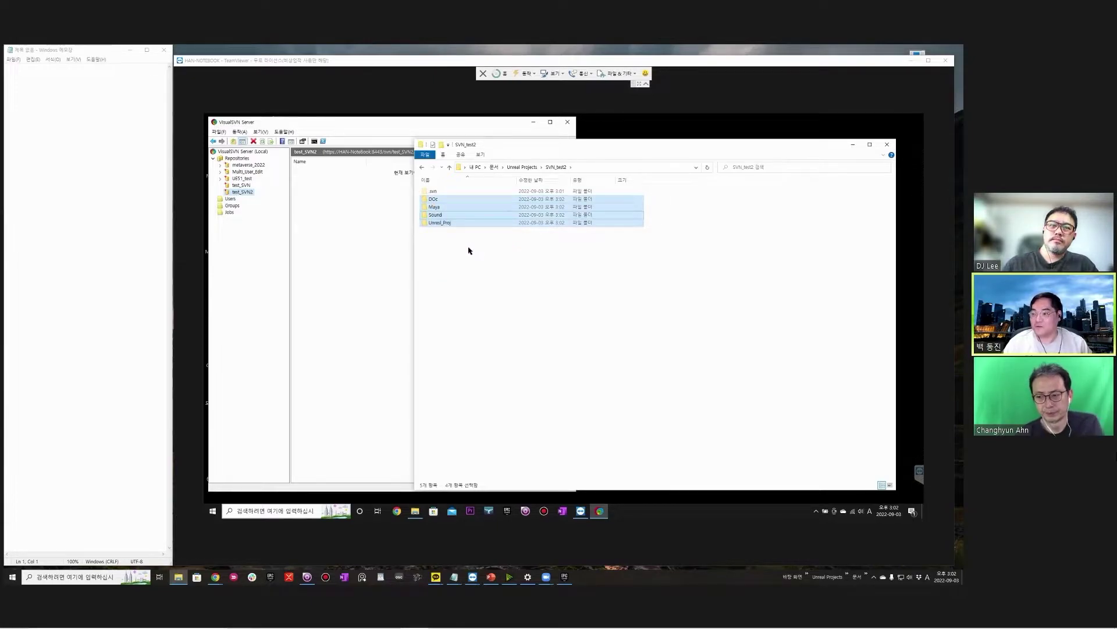
# Start an SVN commit of the SVN_test2 folder and include all listed non-versioned files and folders
pyautogui.click(469, 249)
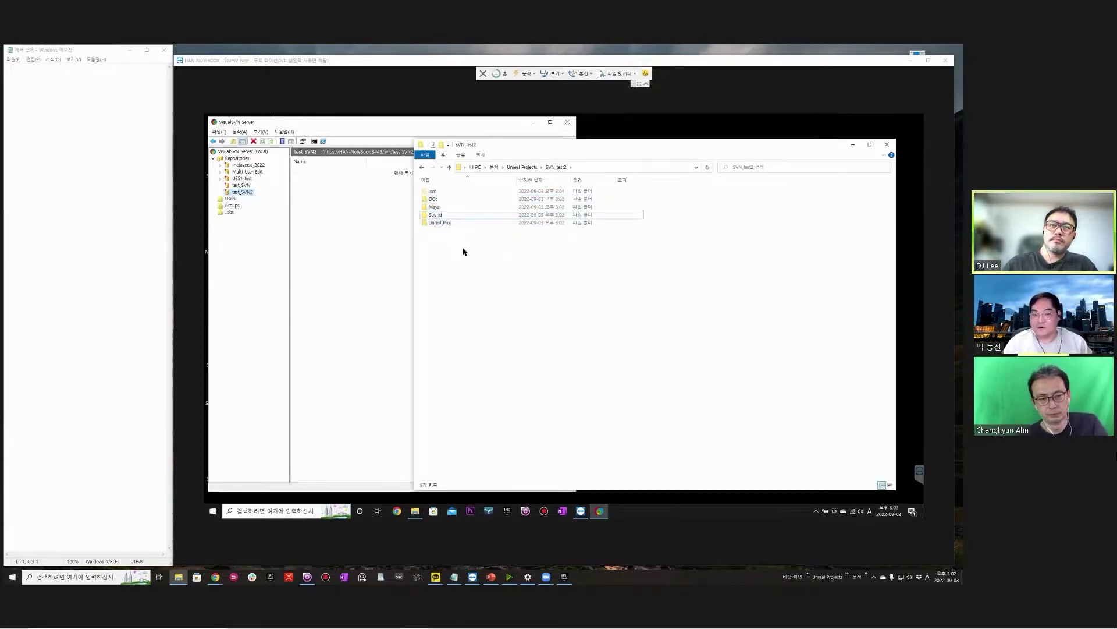
pyautogui.rightClick(464, 250)
pyautogui.click(499, 407)
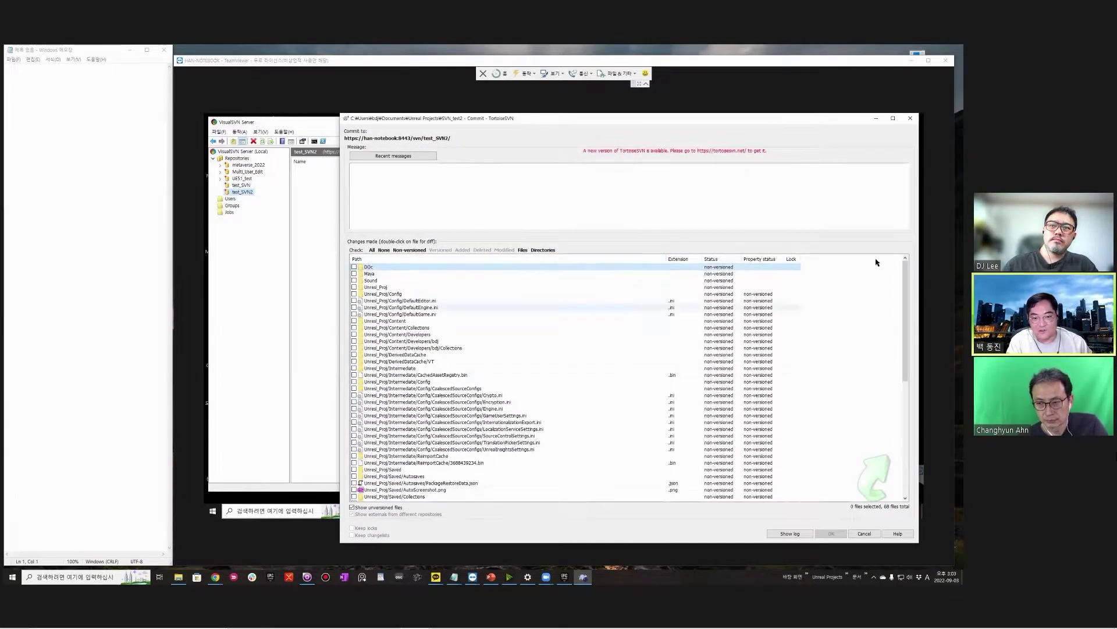
pyautogui.moveTo(906, 267); pyautogui.dragTo(912, 422)
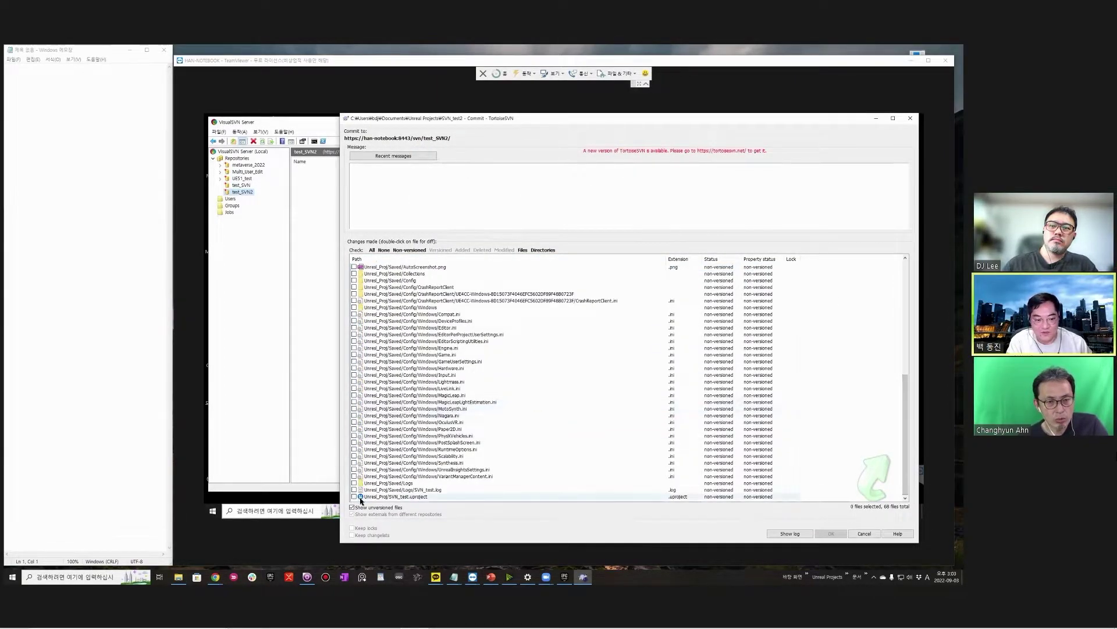
pyautogui.keyDown('shift'); pyautogui.click(383, 497); pyautogui.keyUp('shift')
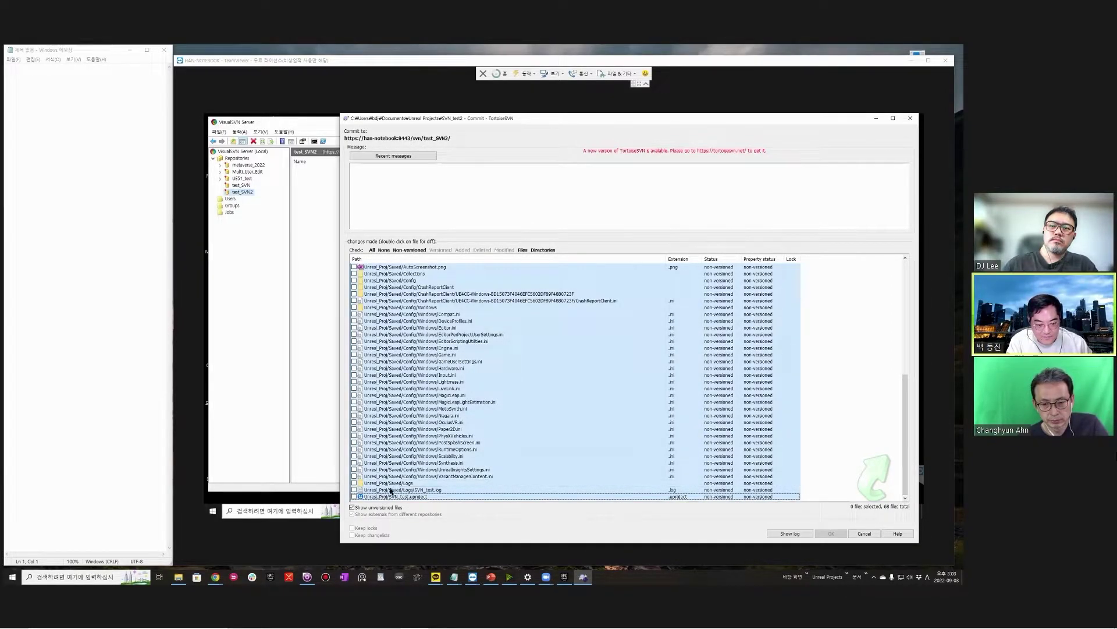
pyautogui.click(379, 493)
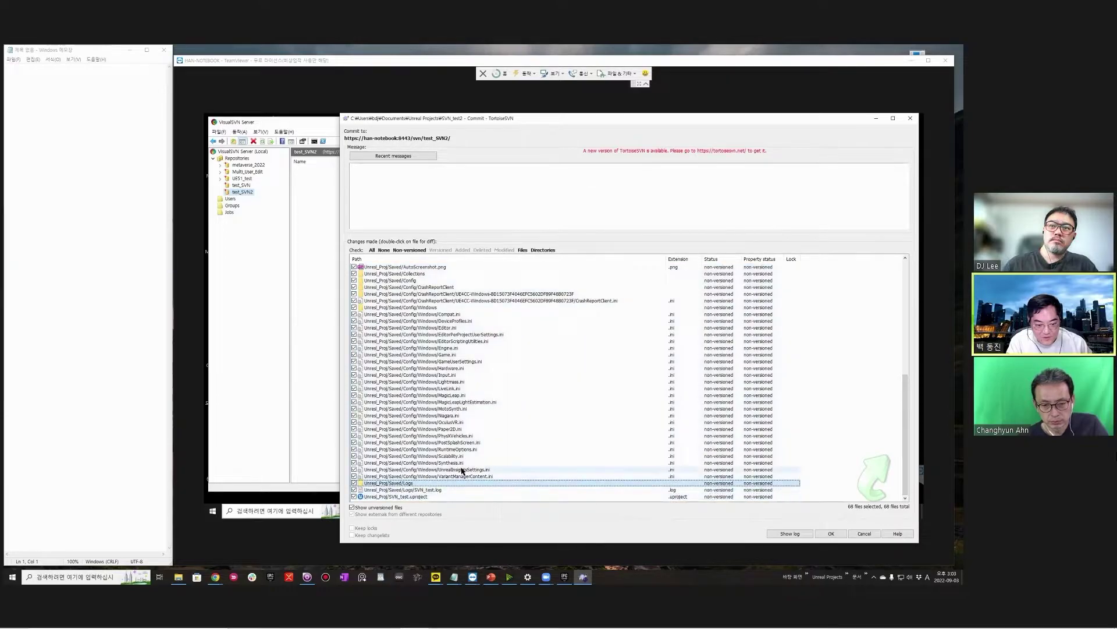
# Exclude all DerivedDataCache, Intermediate and Saved entries of Unreal_Proj from the commit, and commit the remaining items to test_SVN2
pyautogui.click(420, 490)
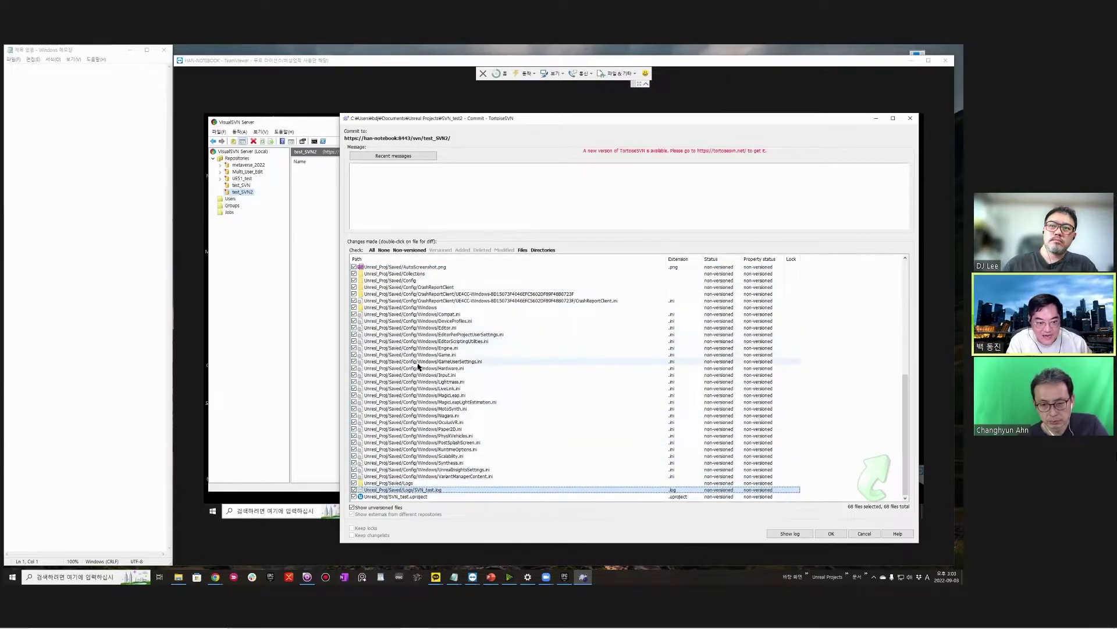
pyautogui.scroll(5, 418, 366)
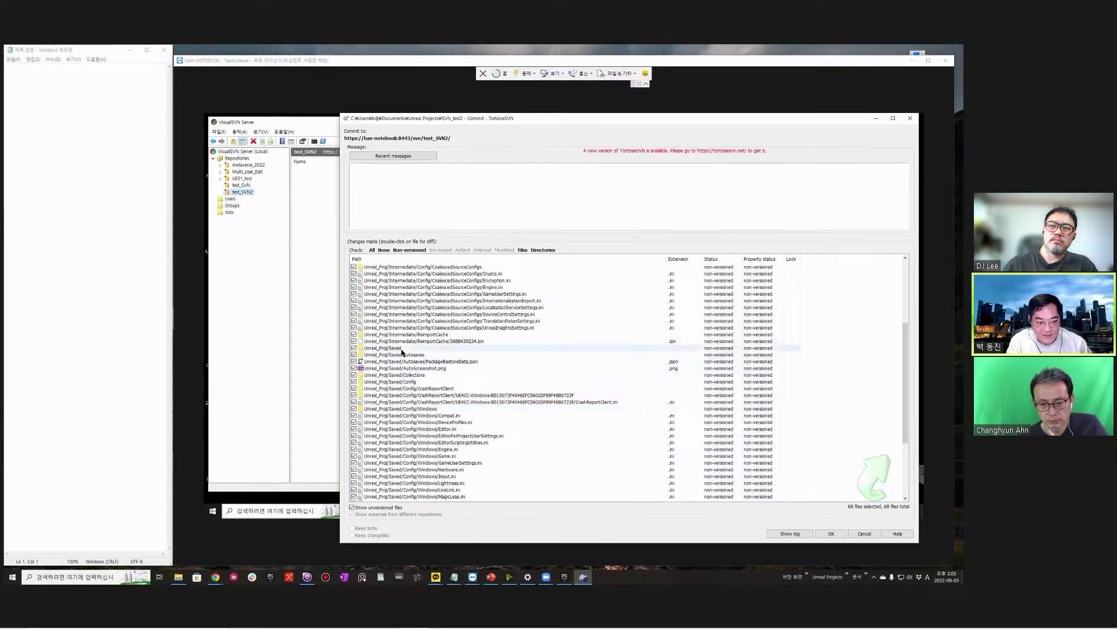
pyautogui.scroll(5, 401, 351)
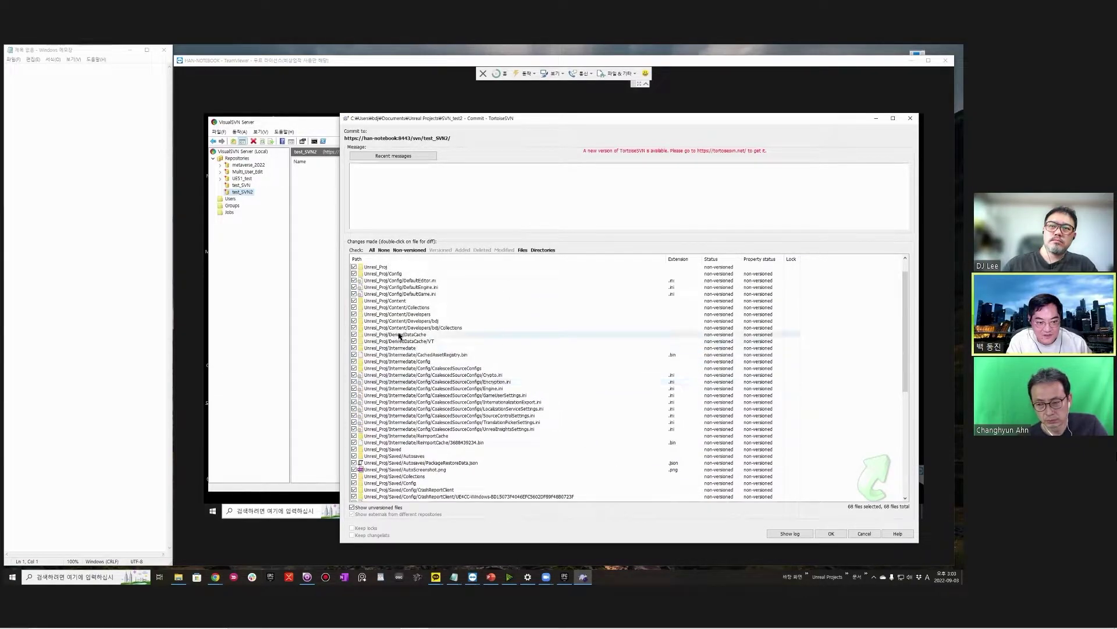
pyautogui.keyDown('shift'); pyautogui.click(401, 334); pyautogui.keyUp('shift')
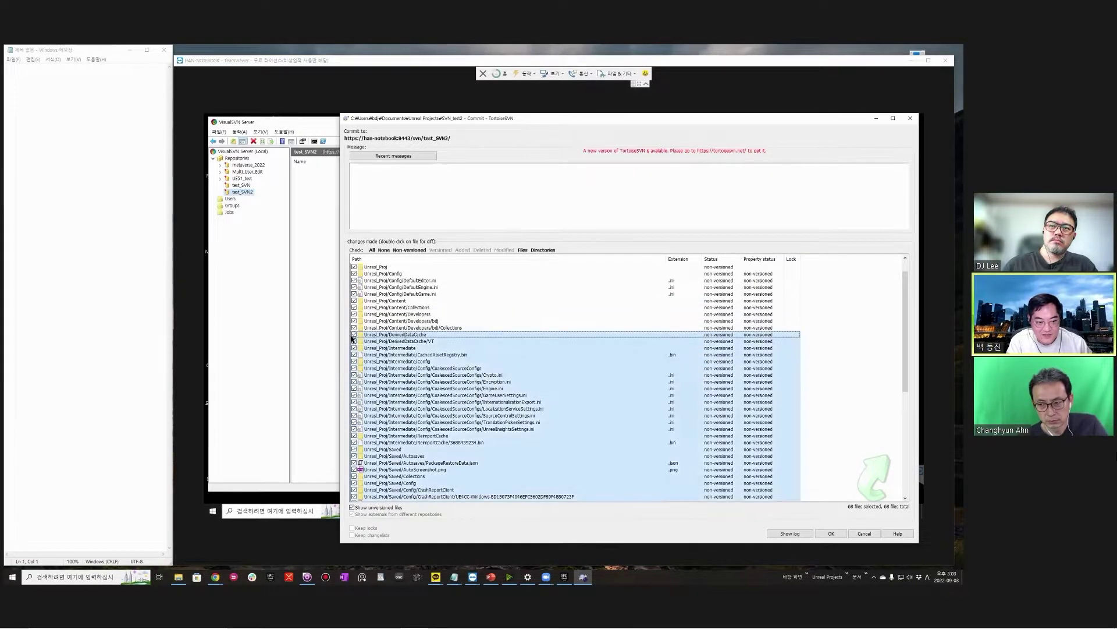
pyautogui.click(832, 533)
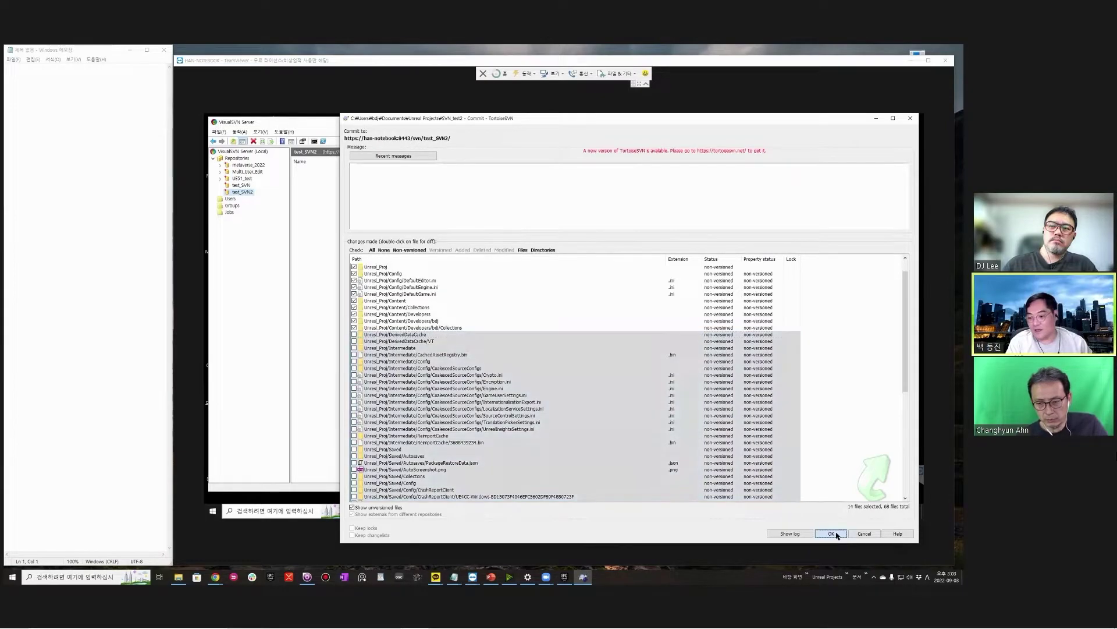
pyautogui.click(785, 509)
# Examine the committed contents of Unreal_Proj in the TortoiseSVN repository browser, then close it
pyautogui.rightClick(498, 262)
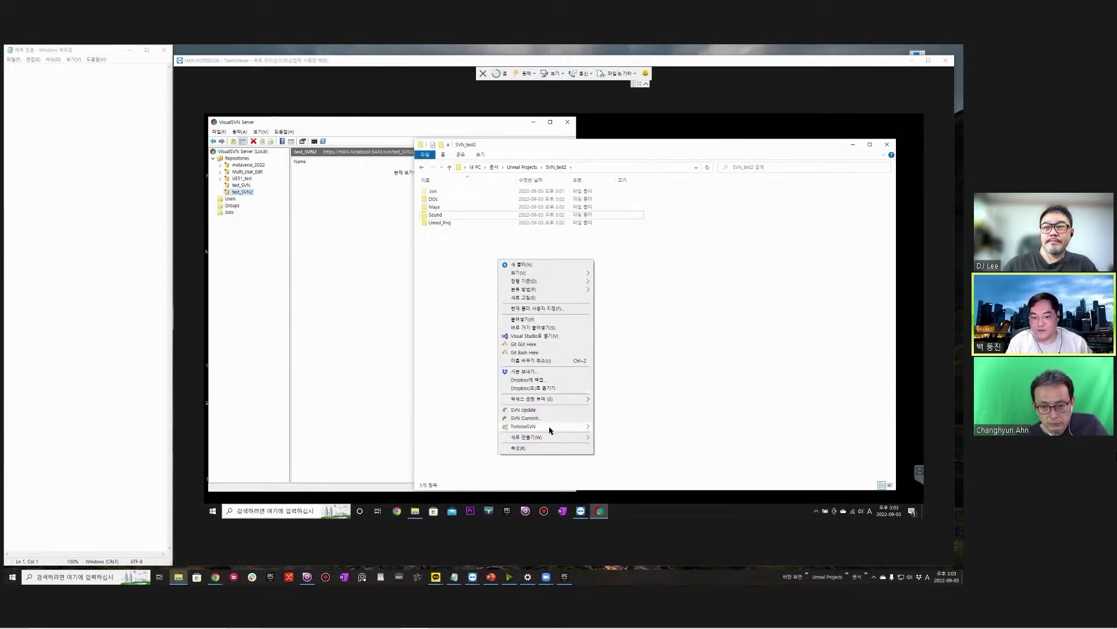
pyautogui.moveTo(549, 427)
pyautogui.click(617, 213)
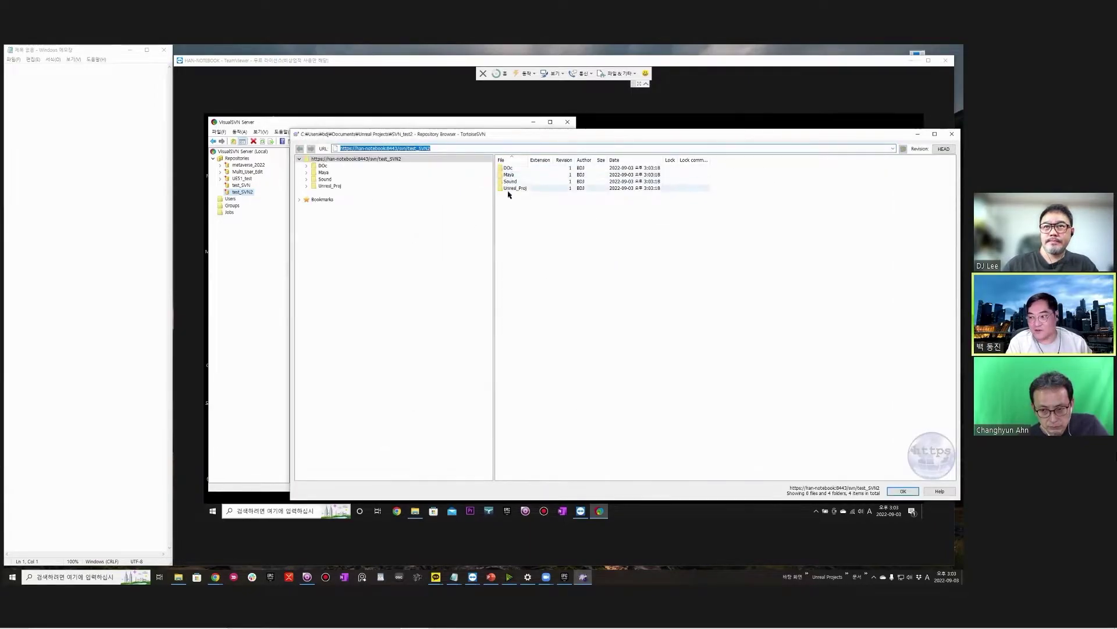
pyautogui.doubleClick(517, 189)
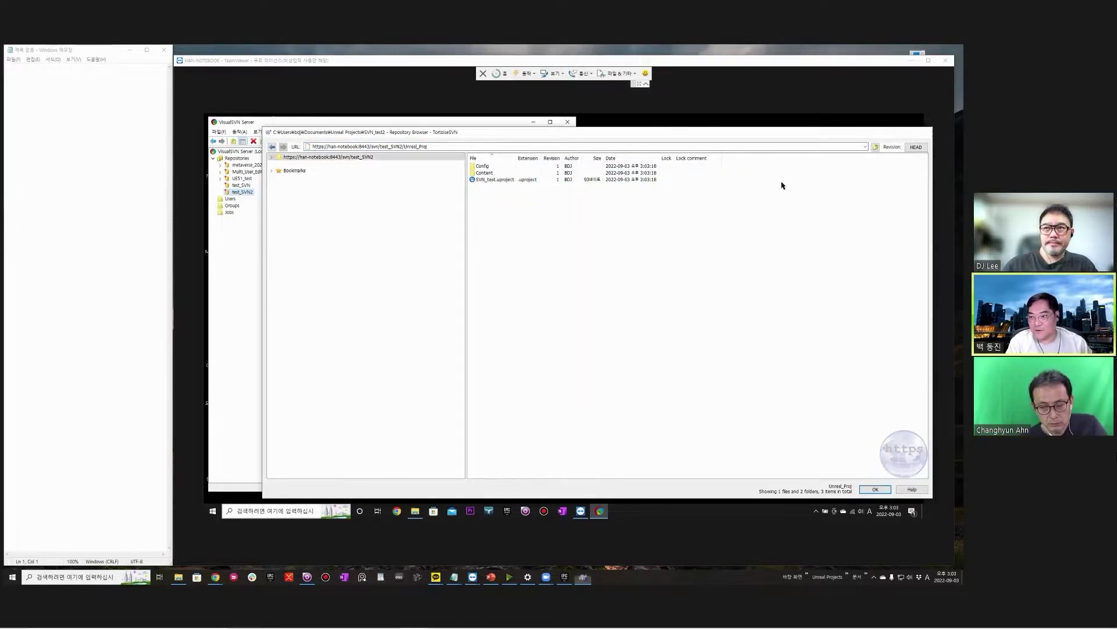
pyautogui.press('Escape')
# Add the DerivedDataCache, Intermediate and Saved folders inside Unreal_Proj to the SVN ignore list by name
pyautogui.doubleClick(439, 223)
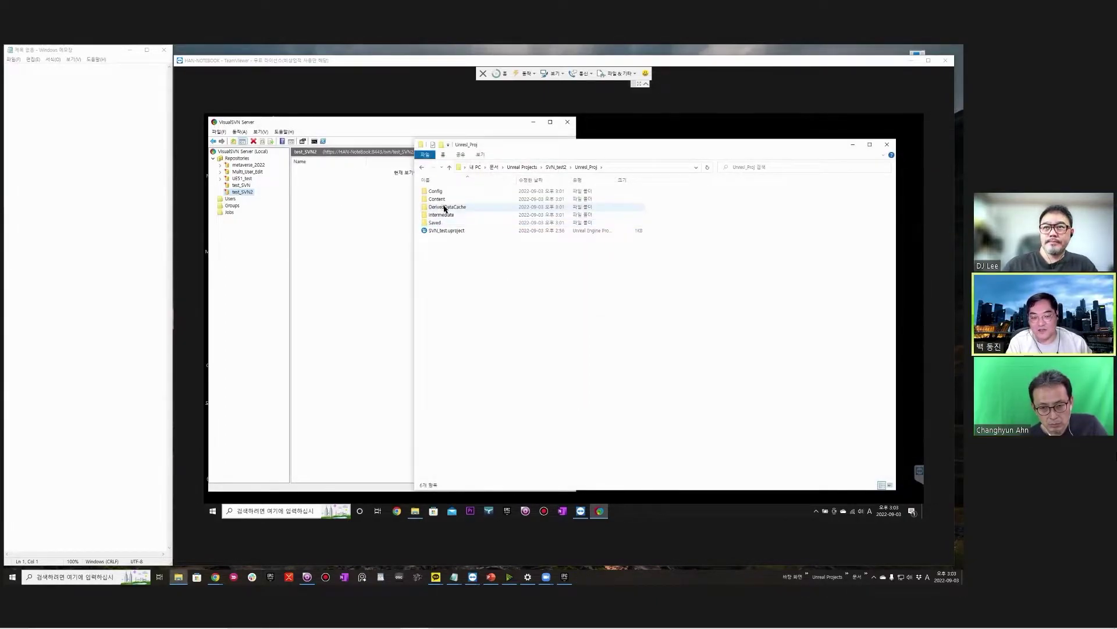
pyautogui.keyDown('shift'); pyautogui.click(439, 223); pyautogui.keyUp('shift')
pyautogui.rightClick(446, 209)
pyautogui.moveTo(499, 373)
pyautogui.moveTo(588, 386)
pyautogui.click(656, 381)
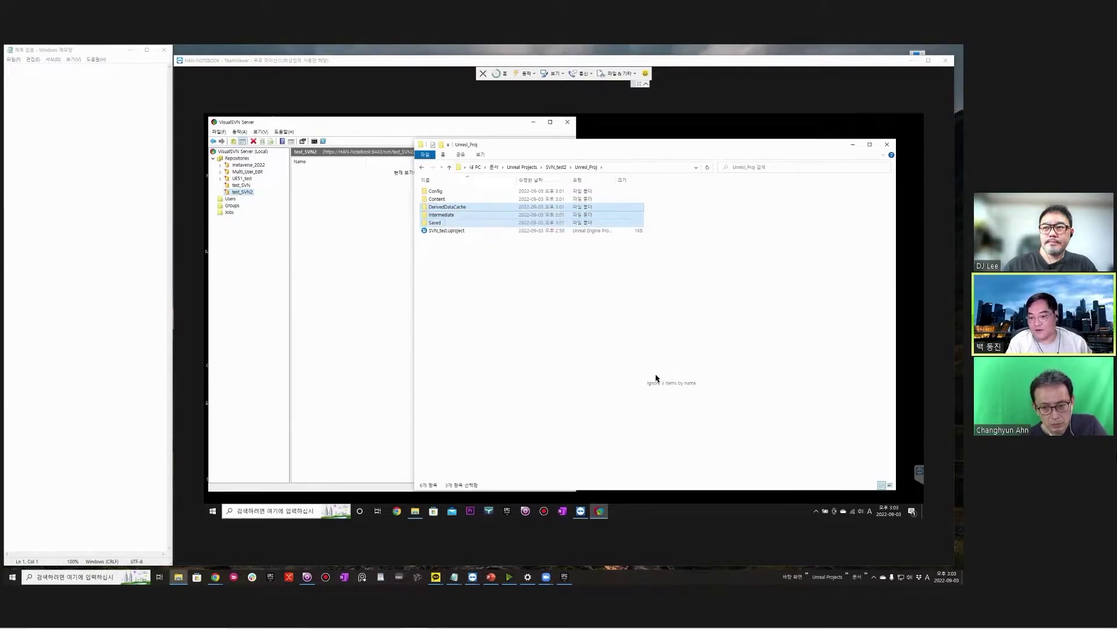
pyautogui.click(508, 345)
pyautogui.click(556, 167)
pyautogui.doubleClick(435, 210)
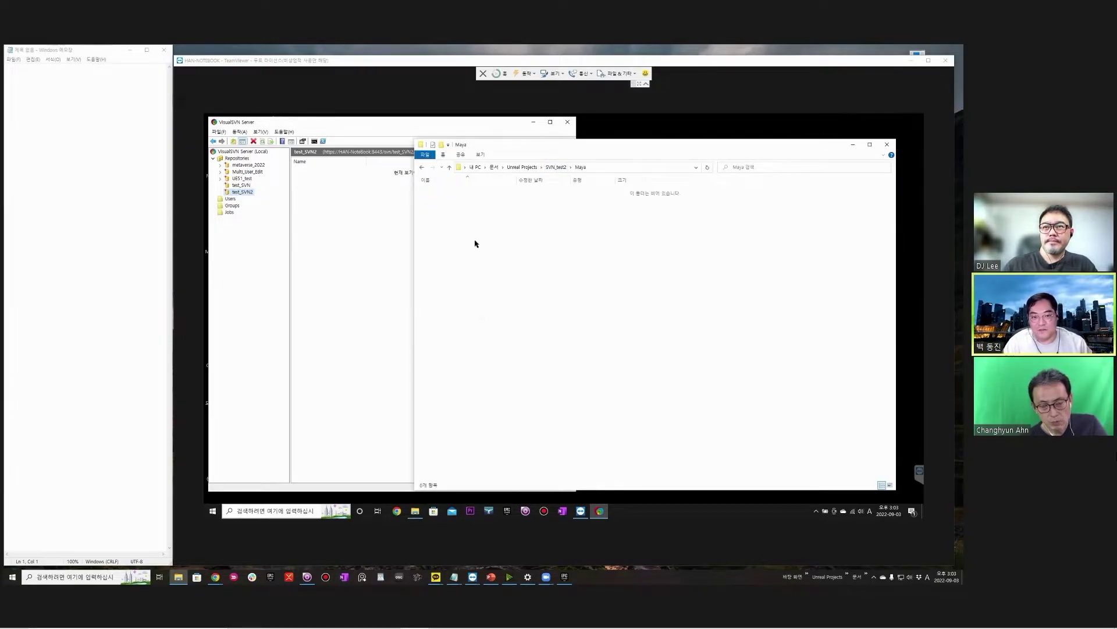
pyautogui.rightClick(475, 241)
pyautogui.moveTo(500, 418)
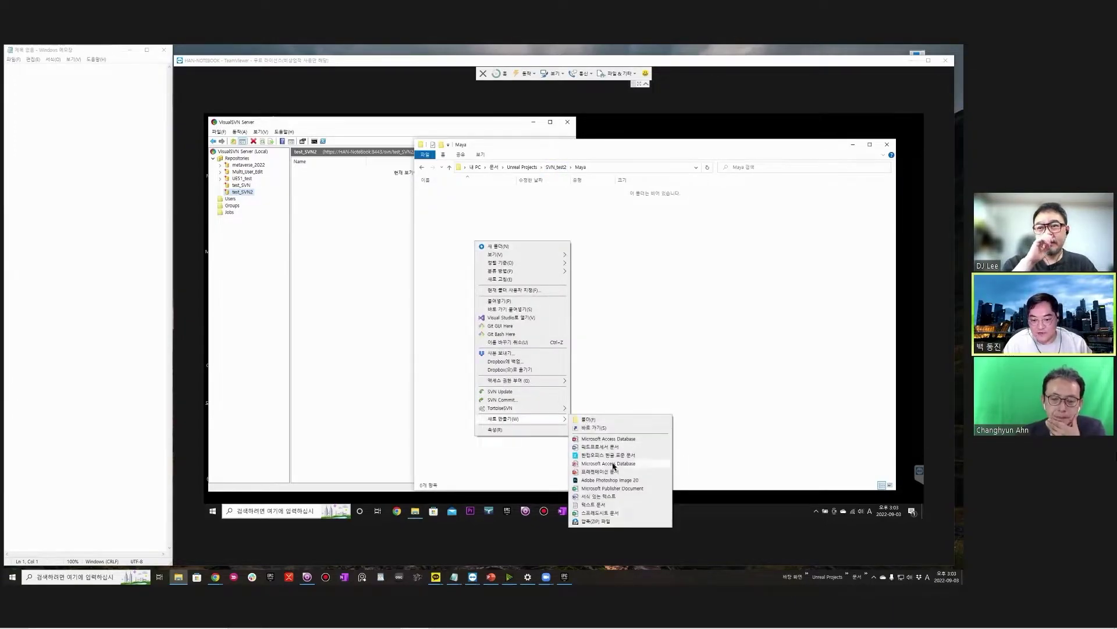
pyautogui.click(667, 285)
pyautogui.click(556, 167)
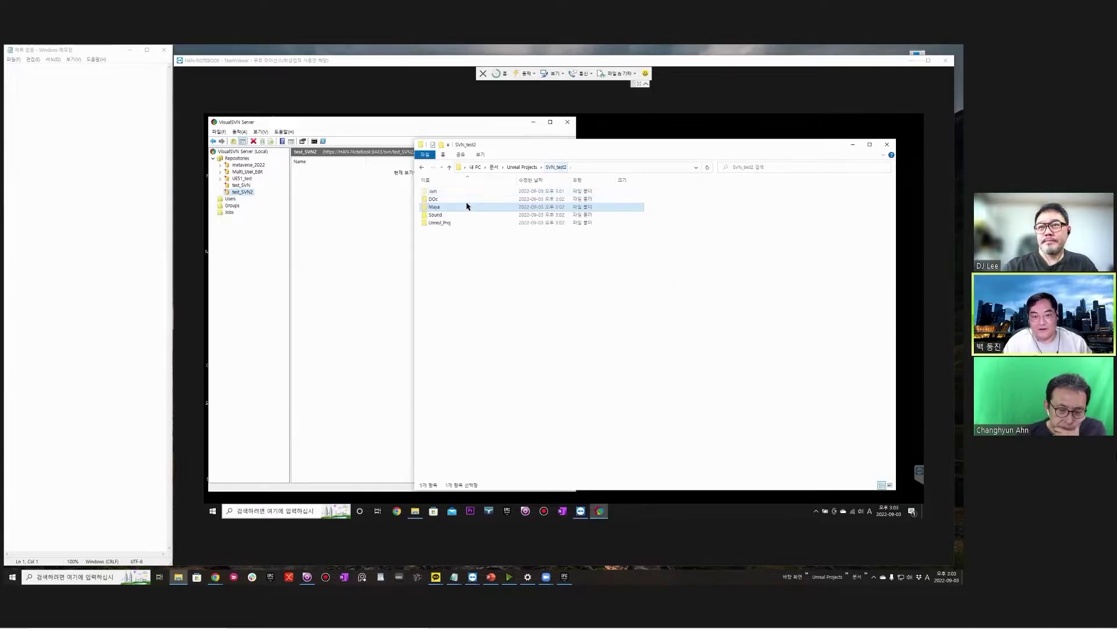
# Create a text document named 이것은 프로젝트 문서입니다.txt in the DOc folder of SVN_test2
pyautogui.doubleClick(436, 201)
pyautogui.rightClick(527, 266)
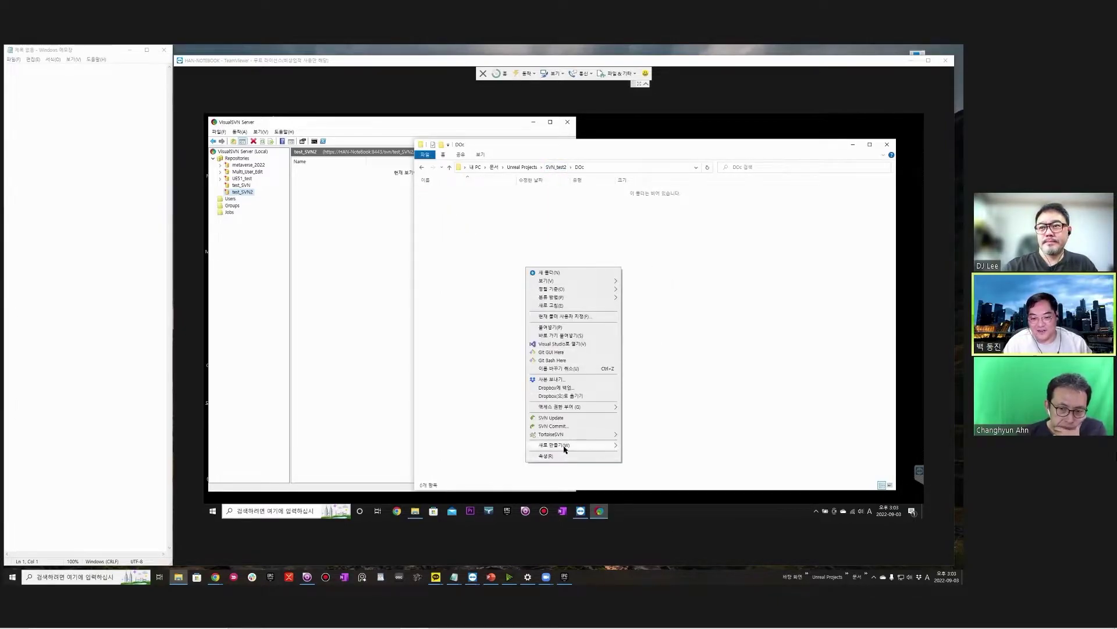
pyautogui.moveTo(567, 445)
pyautogui.click(650, 532)
pyautogui.write('dj이것은 텍스트')
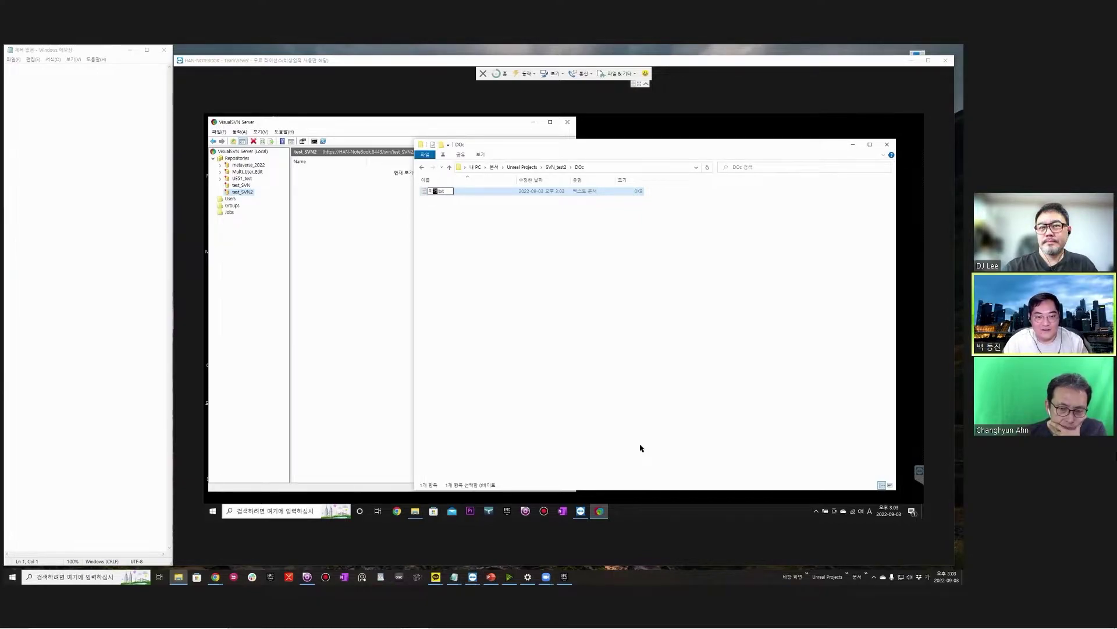
pyautogui.press('BackSpace')
pyautogui.press('BackSpace')
pyautogui.press('BackSpace')
pyautogui.write('프로젝트 문서입니다')
pyautogui.press('Return')
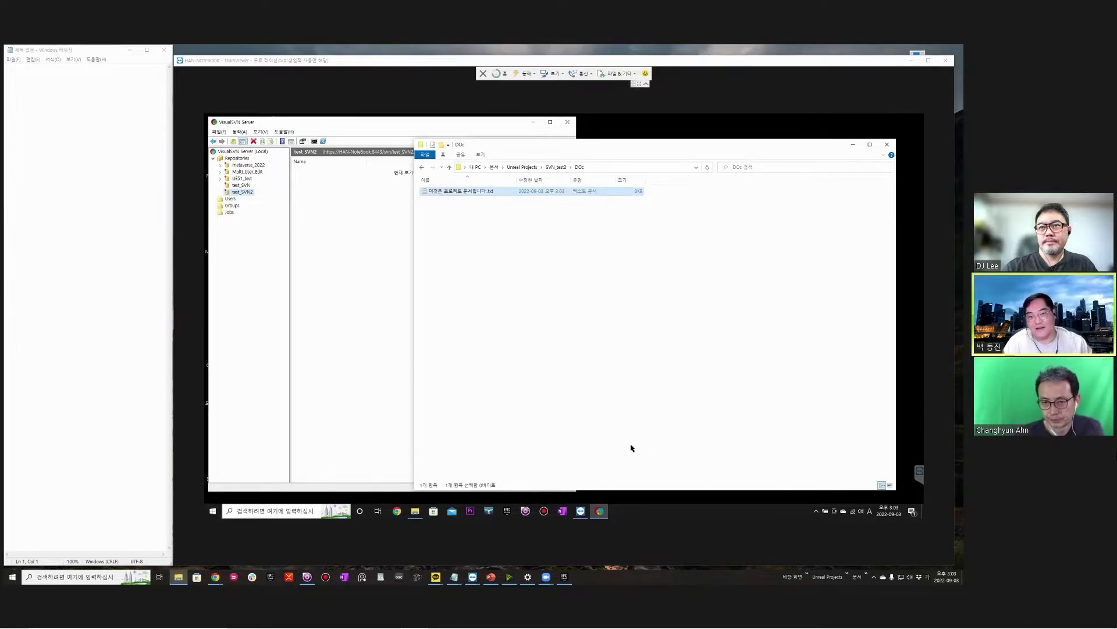
pyautogui.click(558, 233)
# Commit SVN_test2 with both the Unreal_Proj property change and the new text document in DOc included
pyautogui.click(557, 167)
pyautogui.rightClick(465, 259)
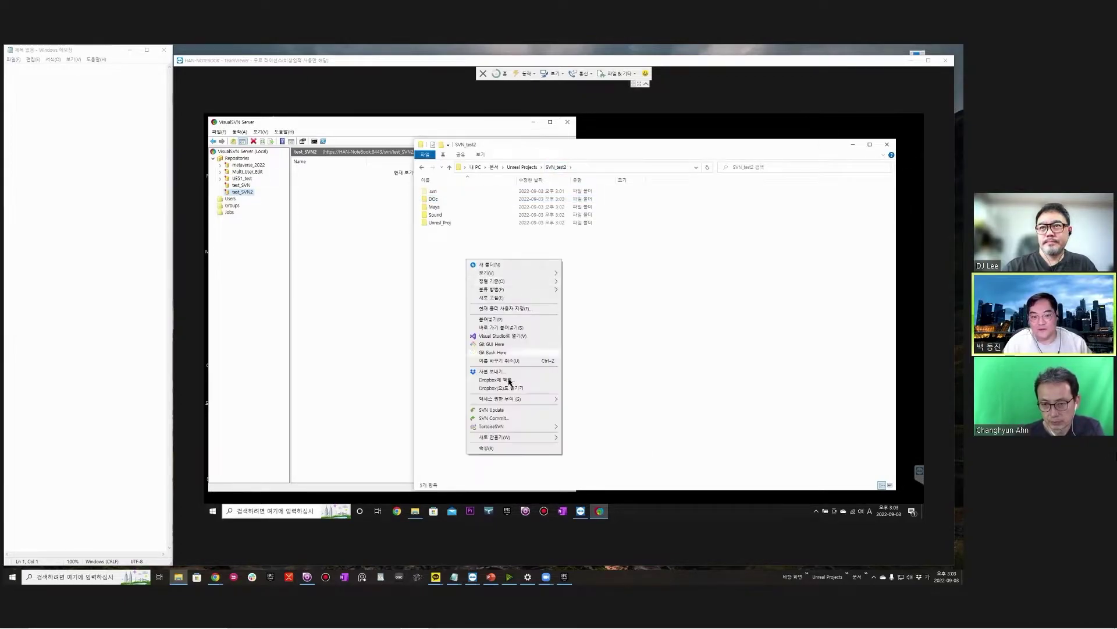
pyautogui.click(510, 419)
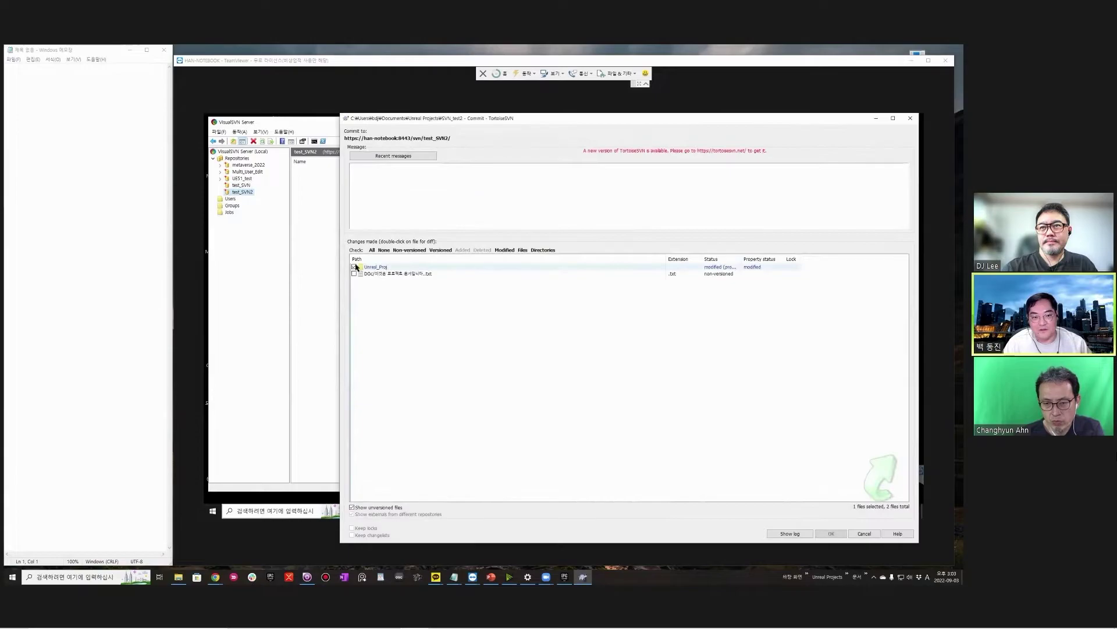
pyautogui.click(354, 274)
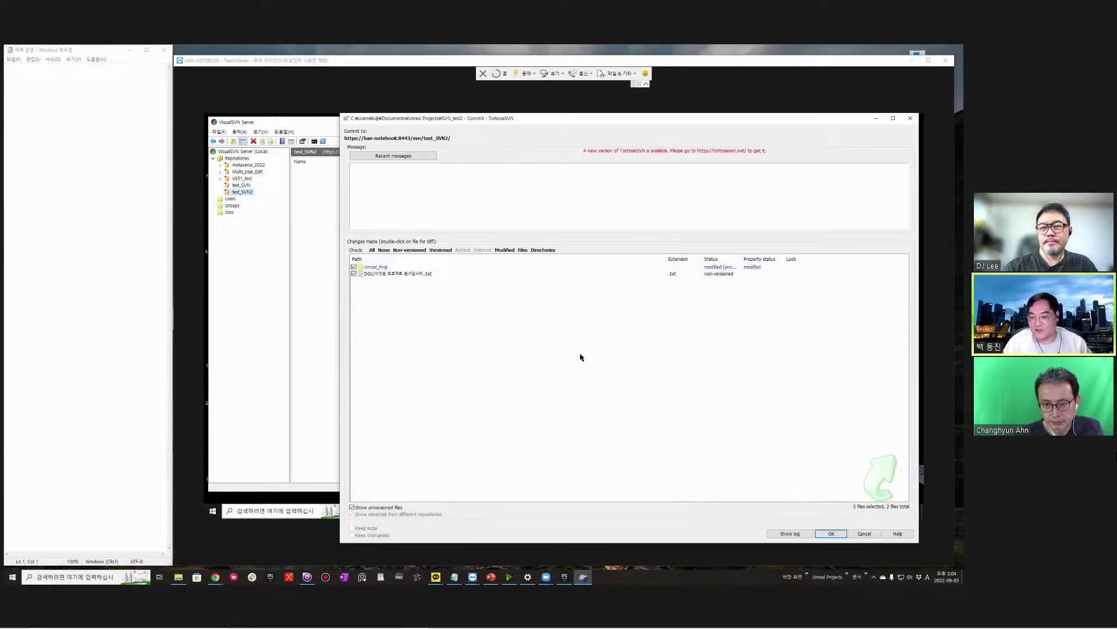
pyautogui.click(830, 533)
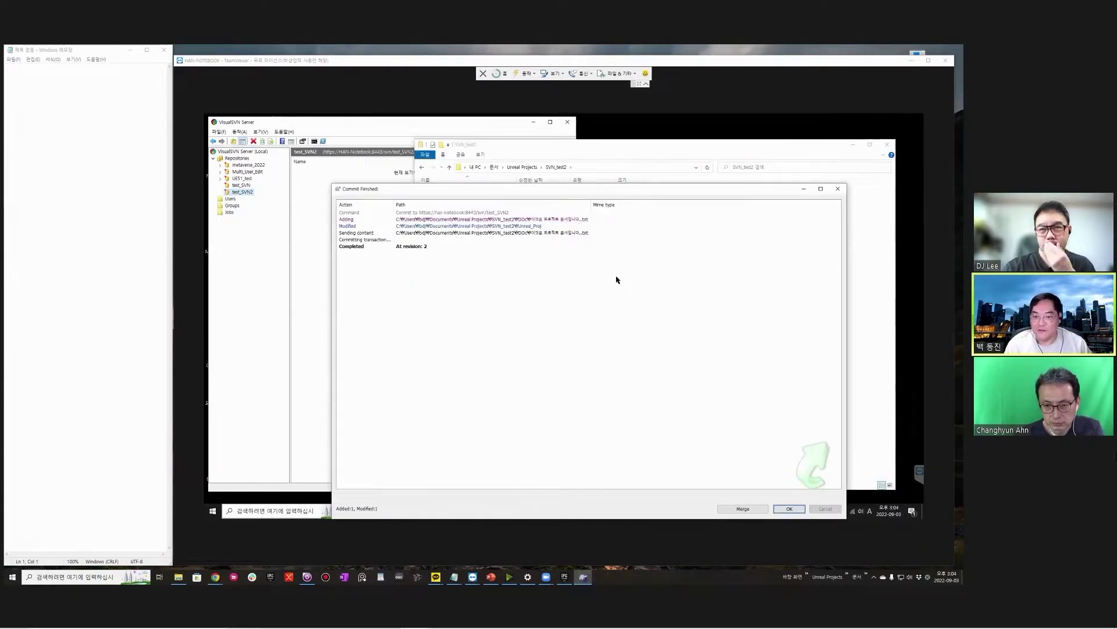
pyautogui.click(789, 508)
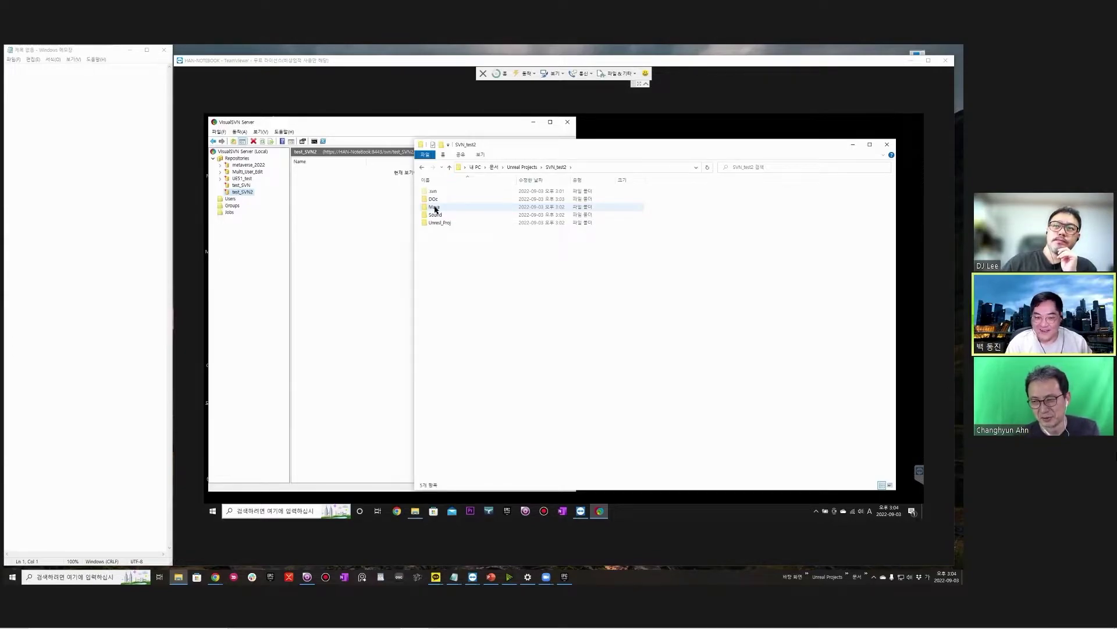
pyautogui.moveTo(480, 254); pyautogui.dragTo(433, 199)
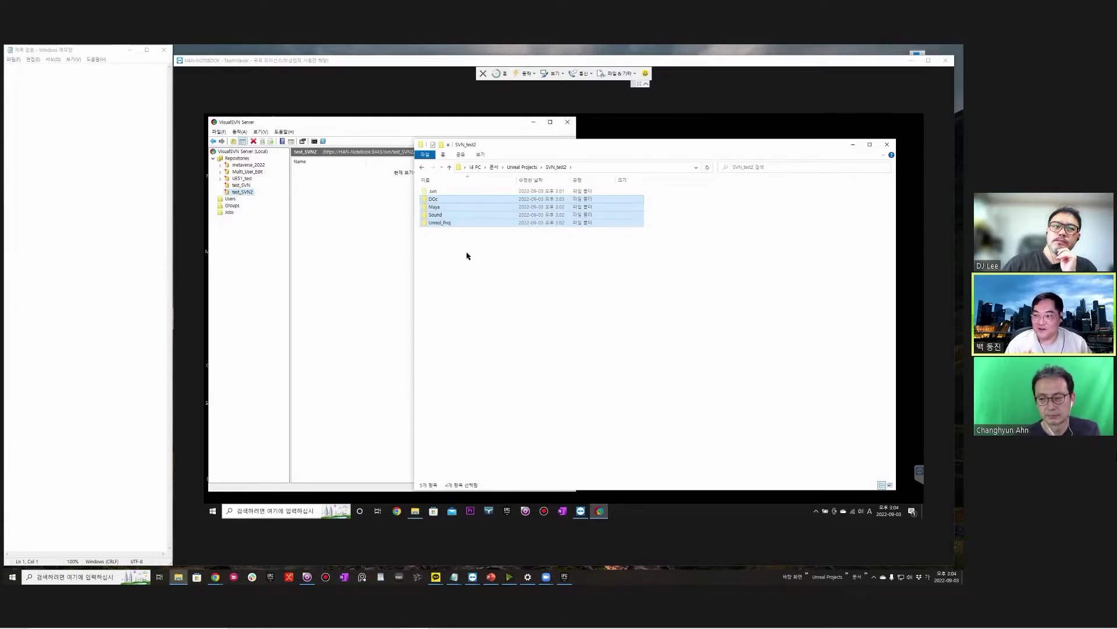
pyautogui.click(466, 255)
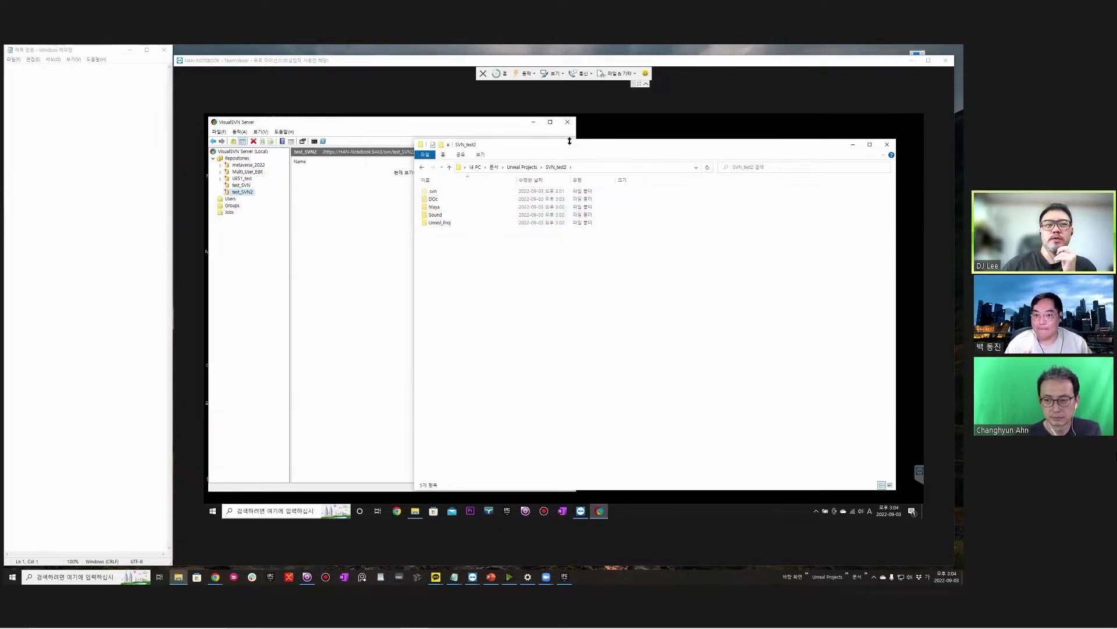
pyautogui.moveTo(570, 141); pyautogui.dragTo(569, 167)
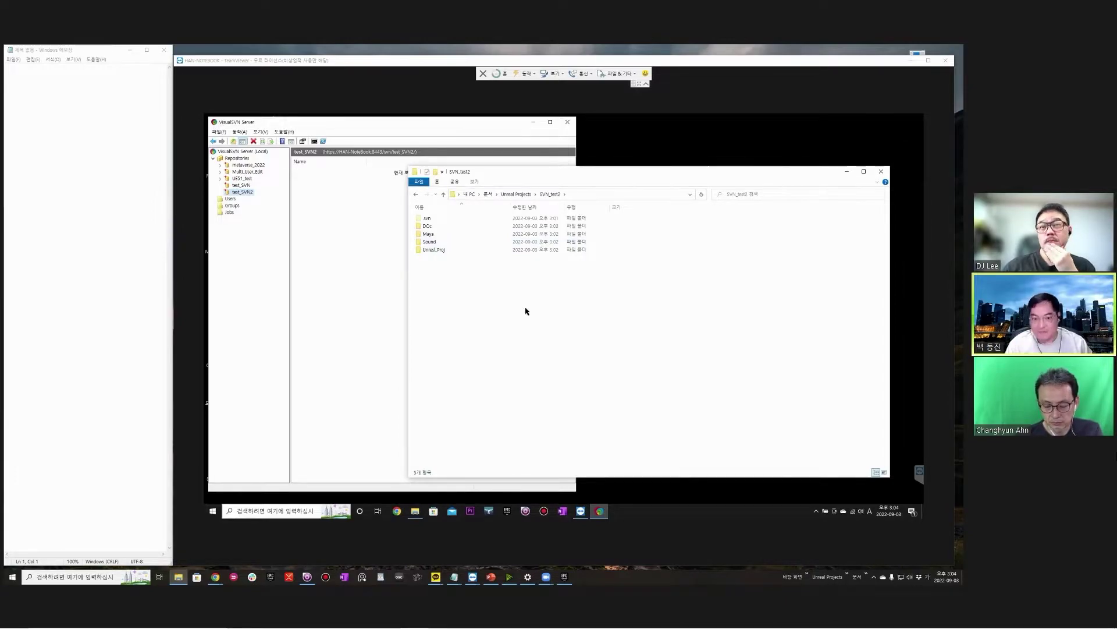
pyautogui.click(437, 250)
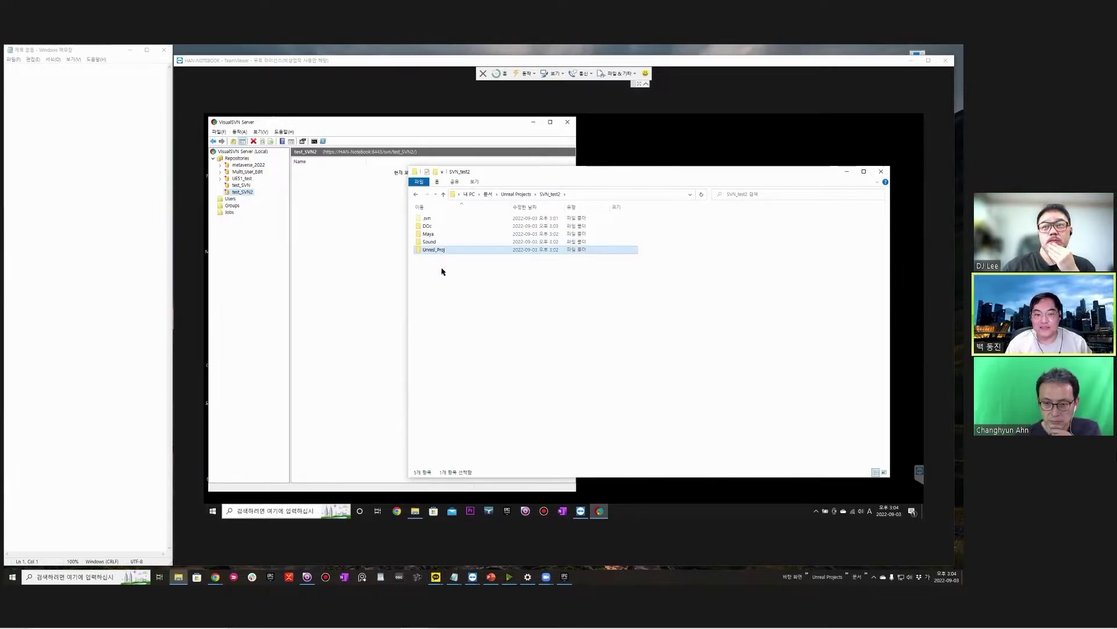
pyautogui.click(240, 192)
pyautogui.click(241, 192)
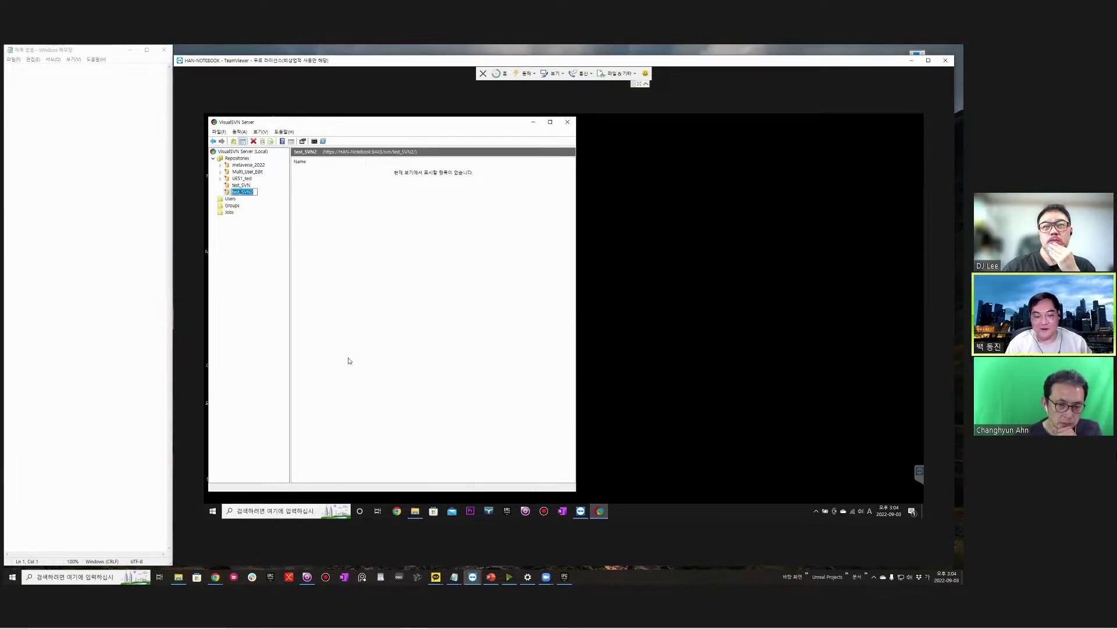
pyautogui.click(361, 312)
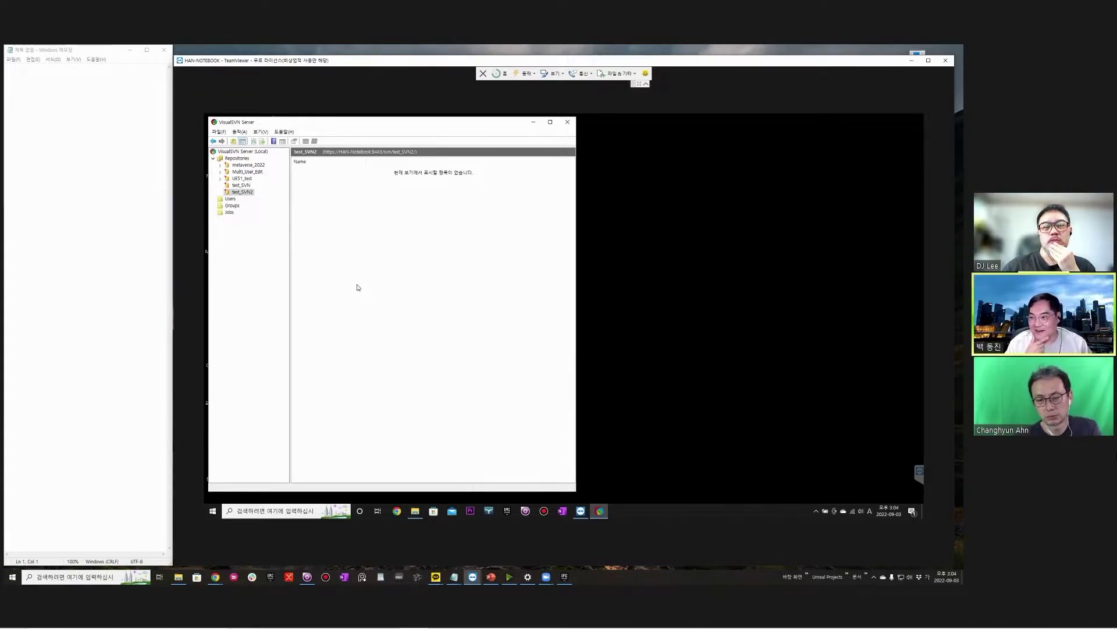
pyautogui.click(247, 193)
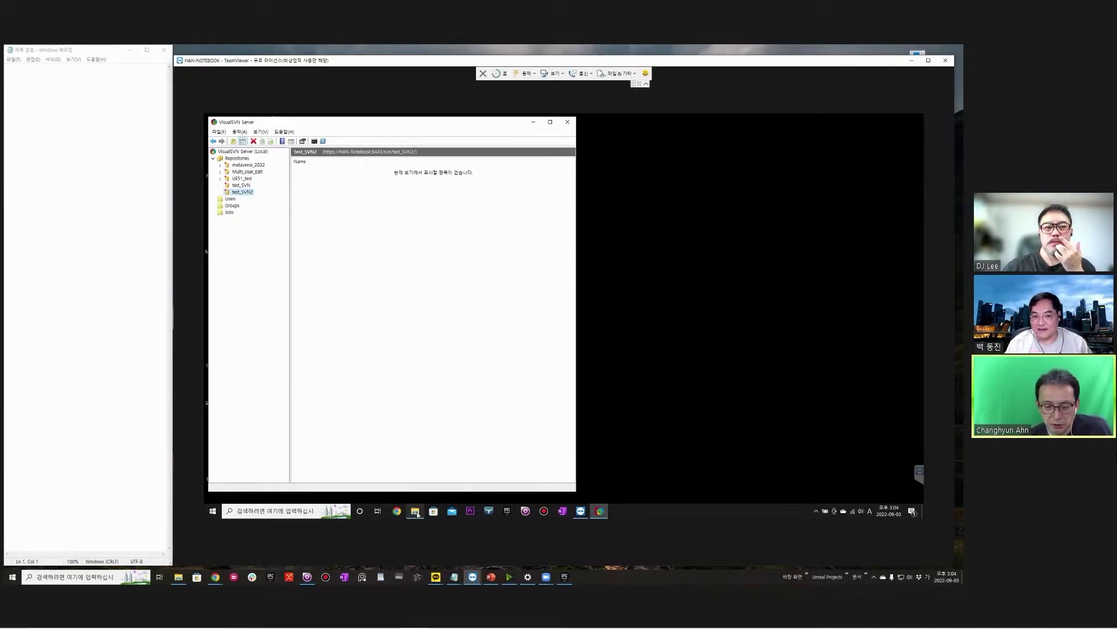
pyautogui.moveTo(417, 514)
pyautogui.click(415, 470)
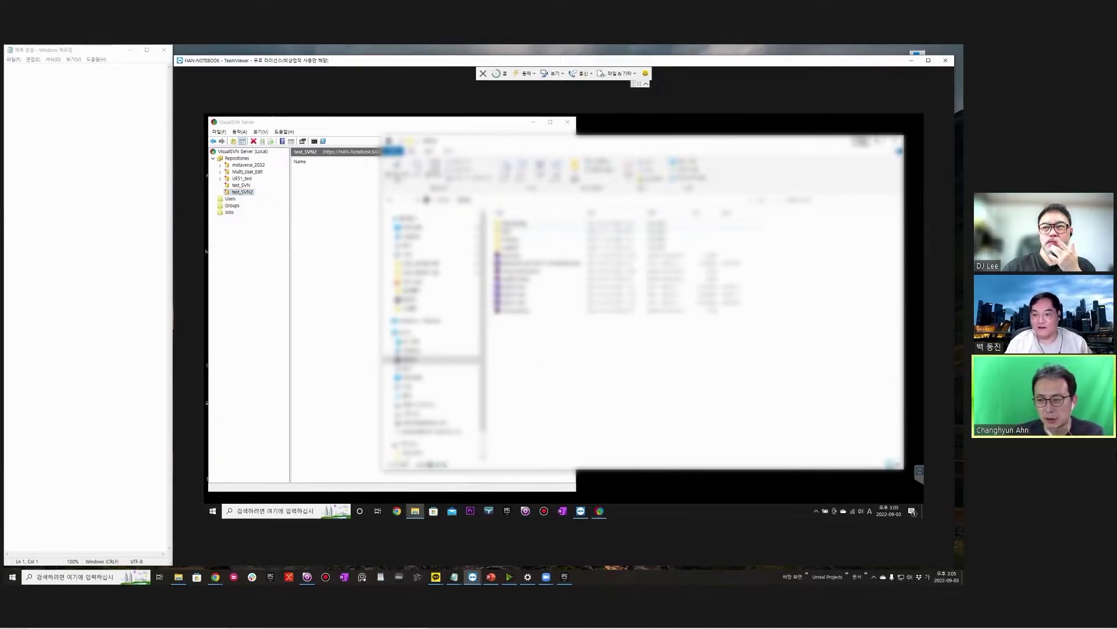
pyautogui.click(860, 140)
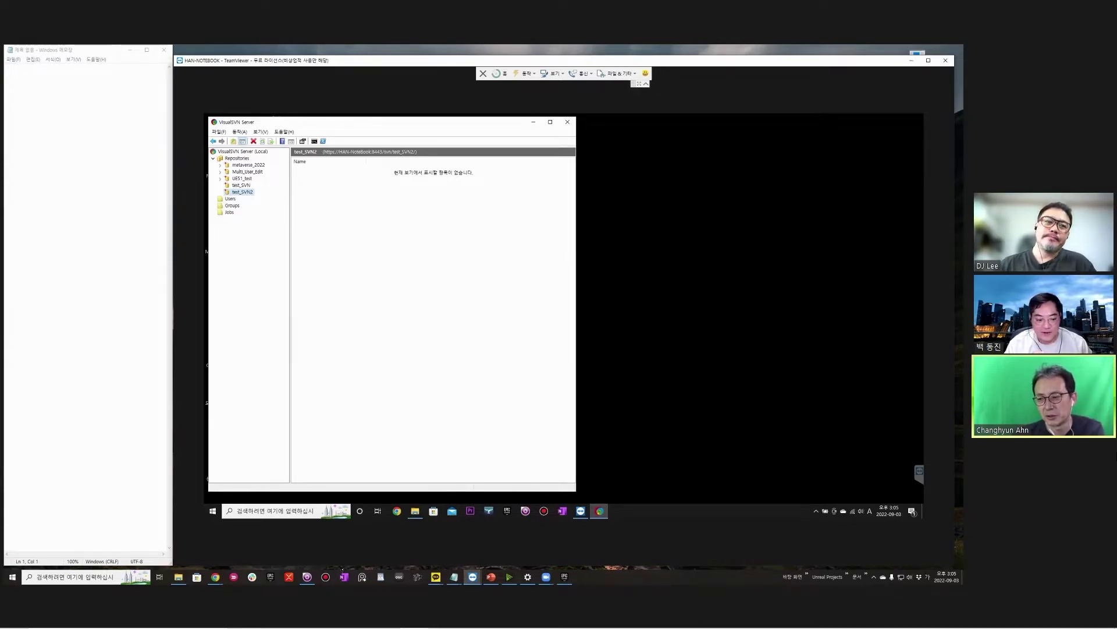
# Create a new folder named BDJ_Backup inside the SVN_test2 working copy
pyautogui.click(178, 577)
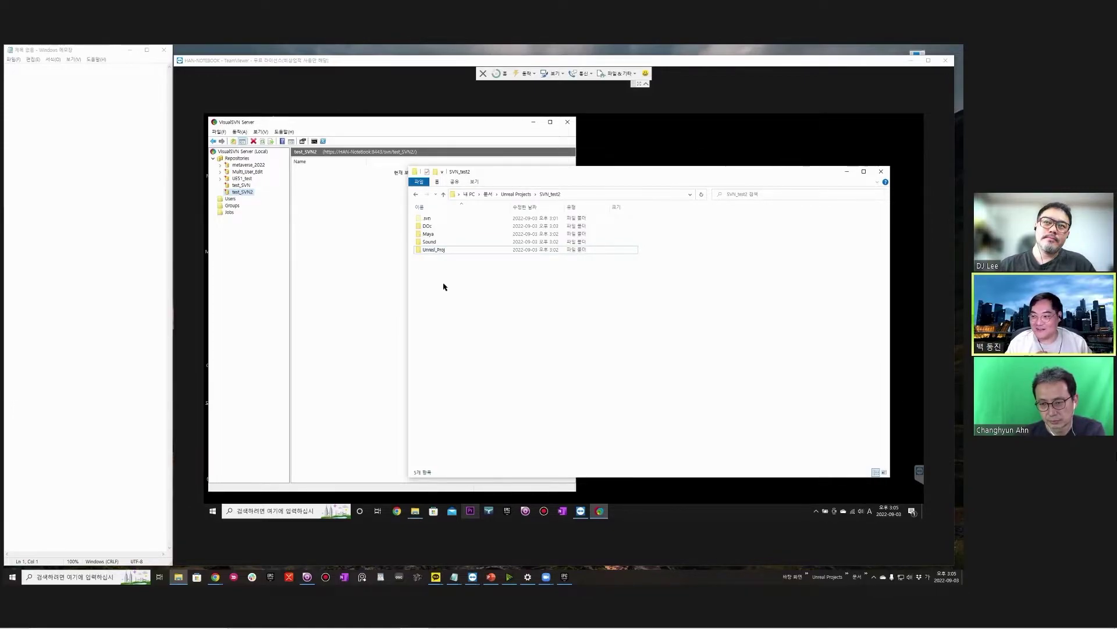
pyautogui.rightClick(446, 283)
pyautogui.click(460, 284)
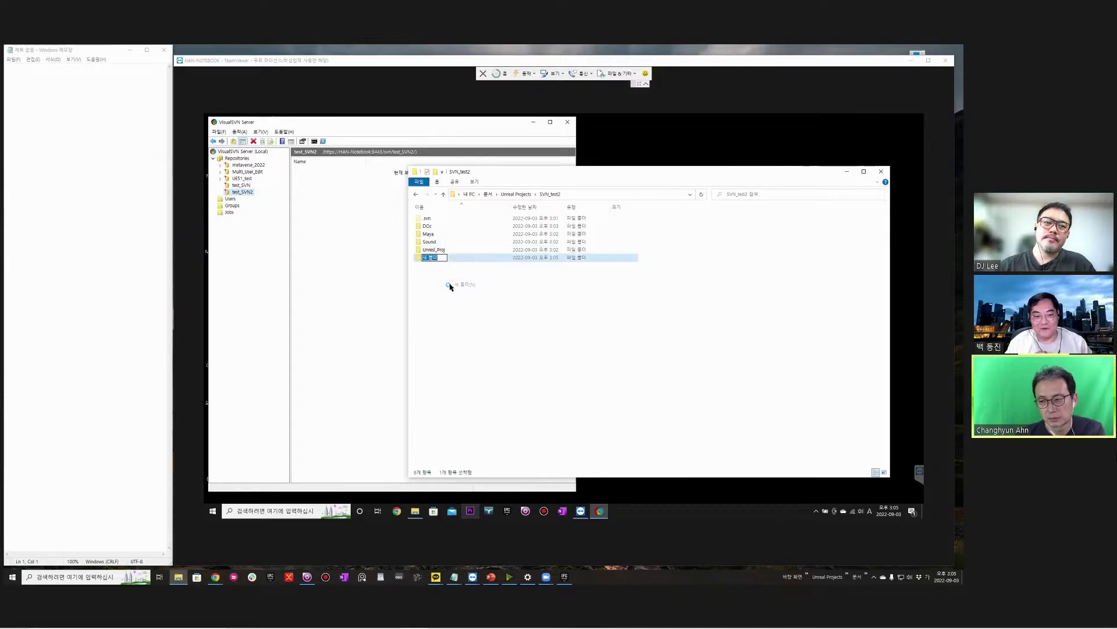
pyautogui.write('ㅅ')
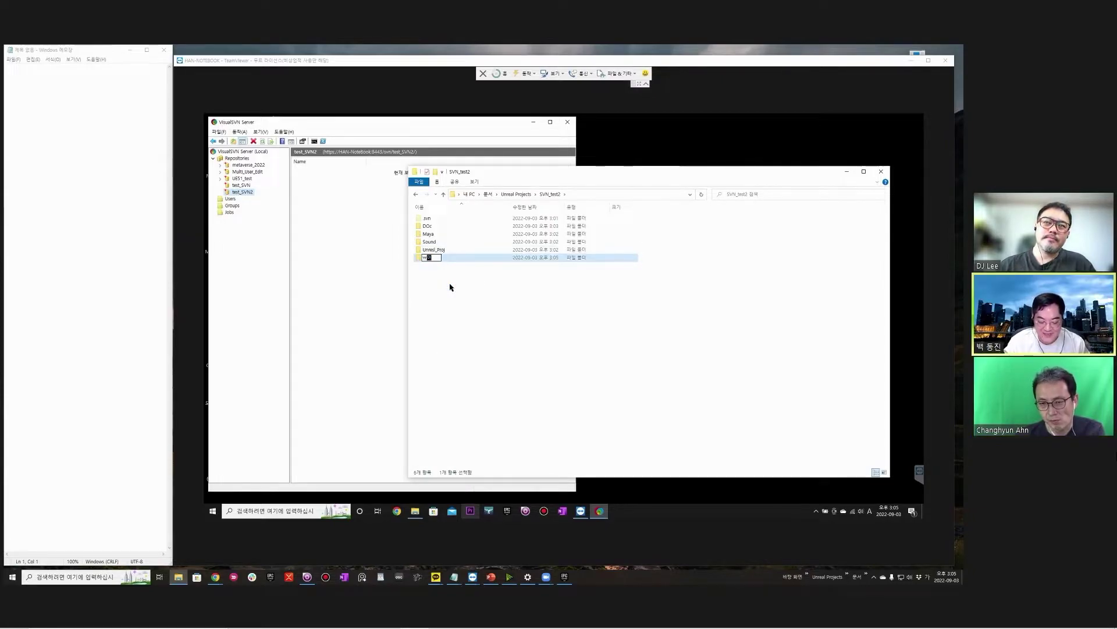
pyautogui.write('_ㅠㅁ자ㅓ')
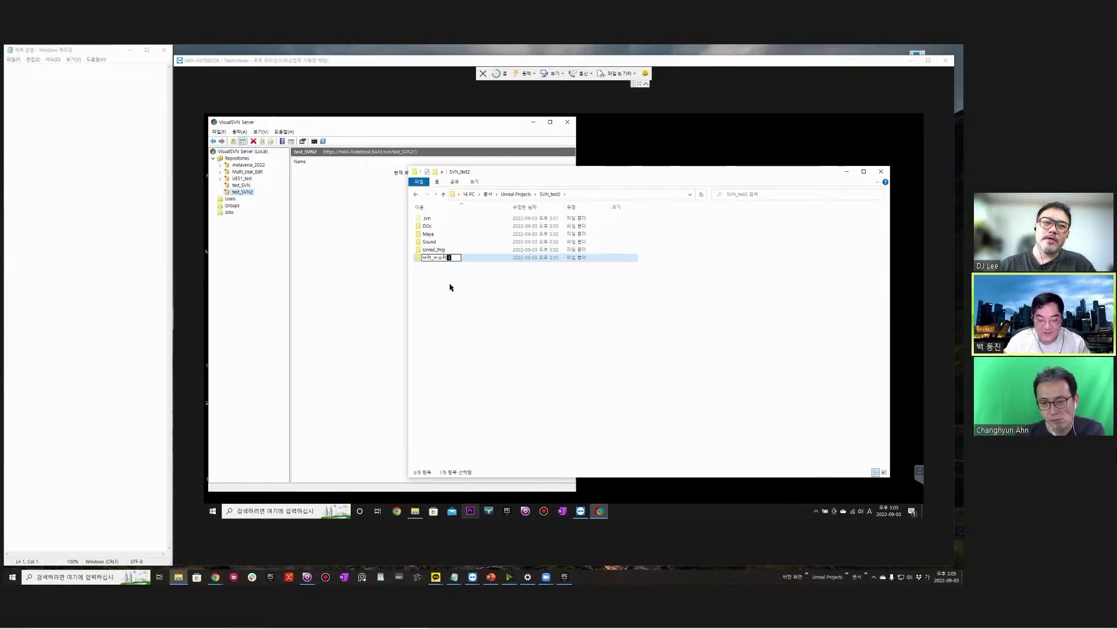
pyautogui.press('BackSpace')
pyautogui.press('BackSpace')
pyautogui.press('BackSpace')
pyautogui.press('BackSpace')
pyautogui.press('BackSpace')
pyautogui.press('BackSpace')
pyautogui.press('BackSpace')
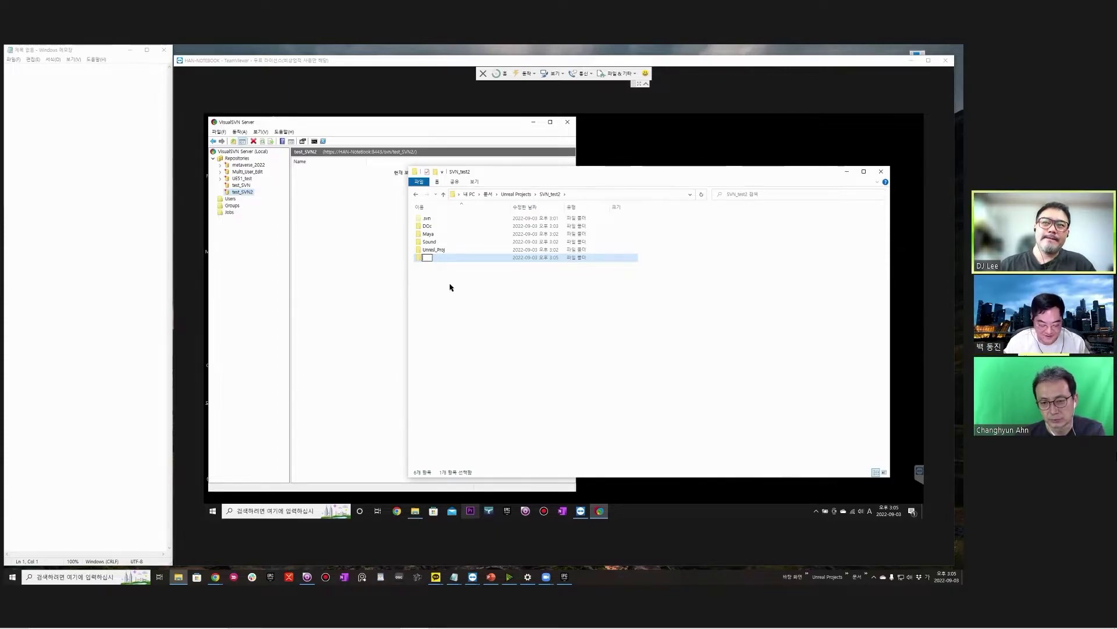
pyautogui.write('ㅠ')
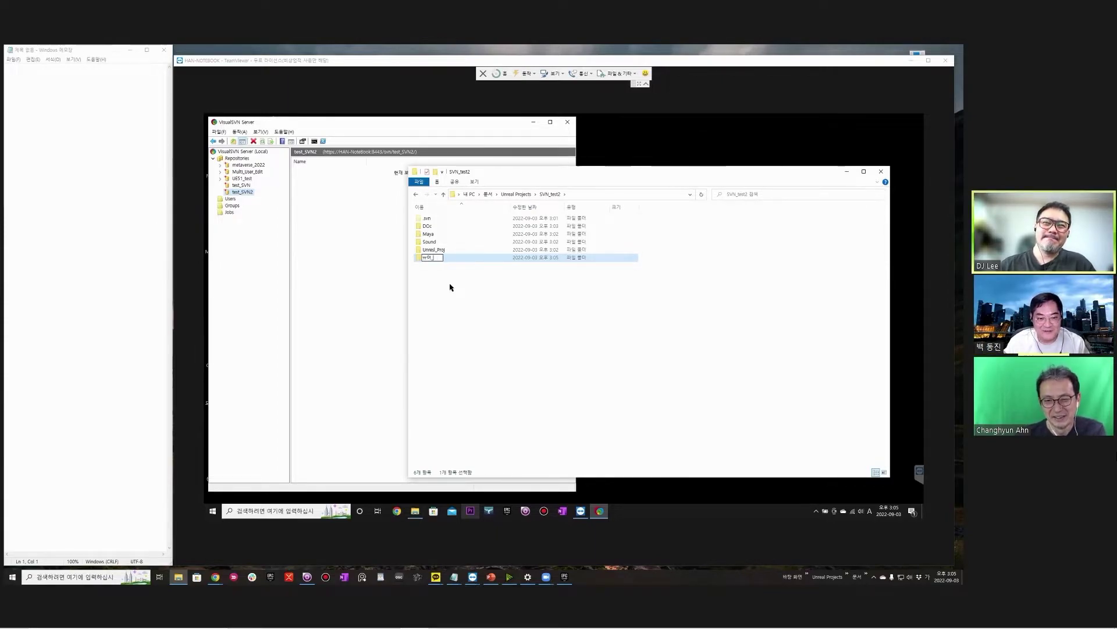
pyautogui.press('BackSpace')
pyautogui.write('BDJ_')
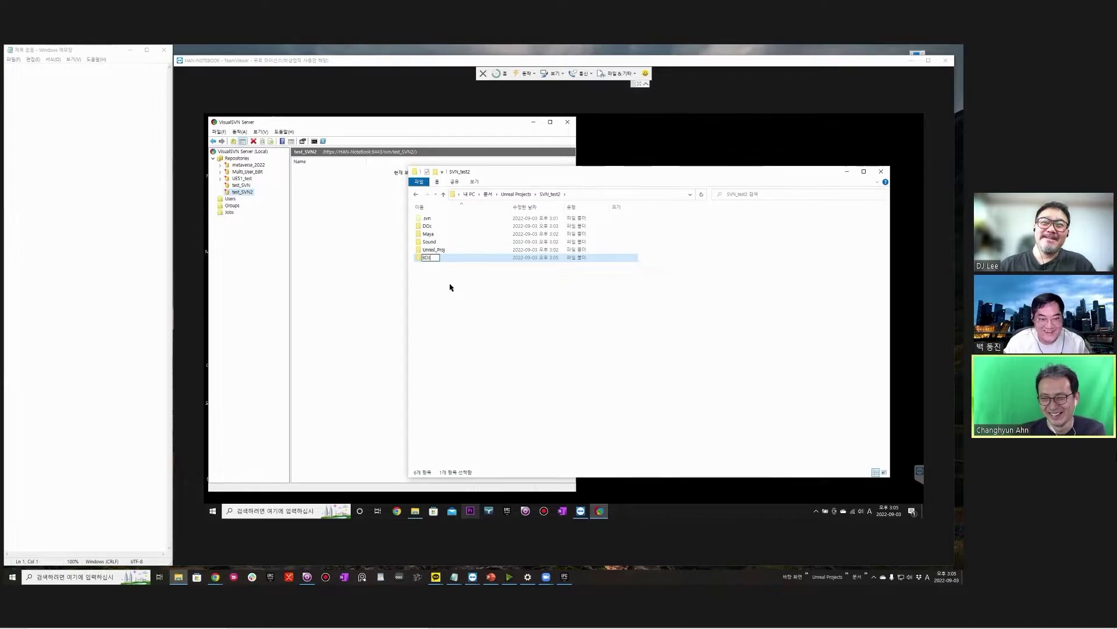
pyautogui.write('Backup')
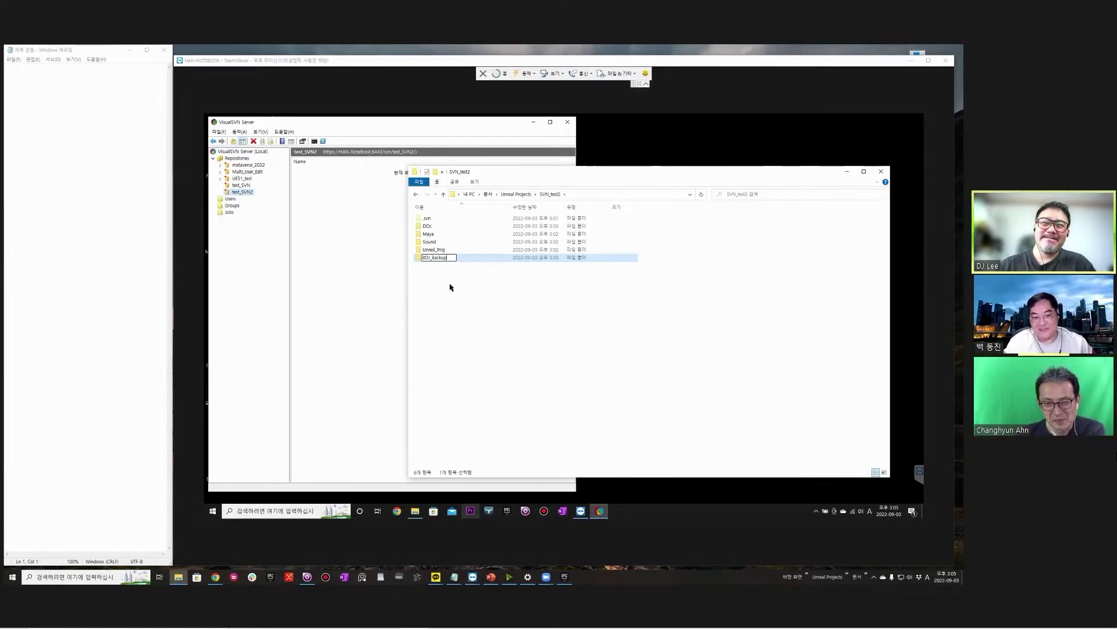
pyautogui.press('Return')
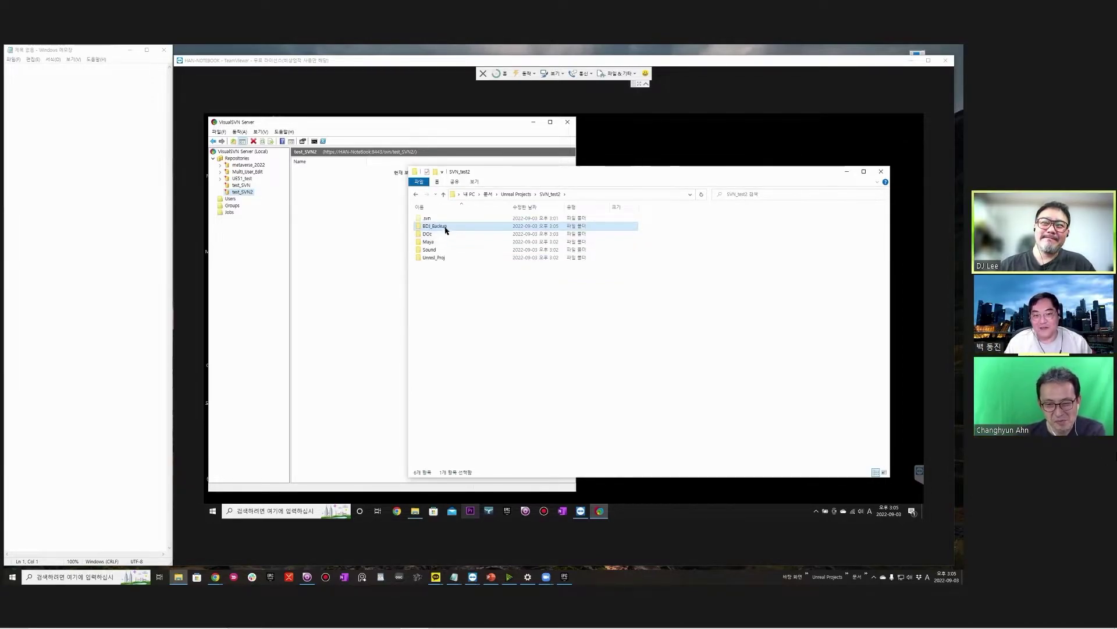
# Add the BDJ_Backup folder in SVN_test2 to the SVN ignore list by name
pyautogui.click(431, 244)
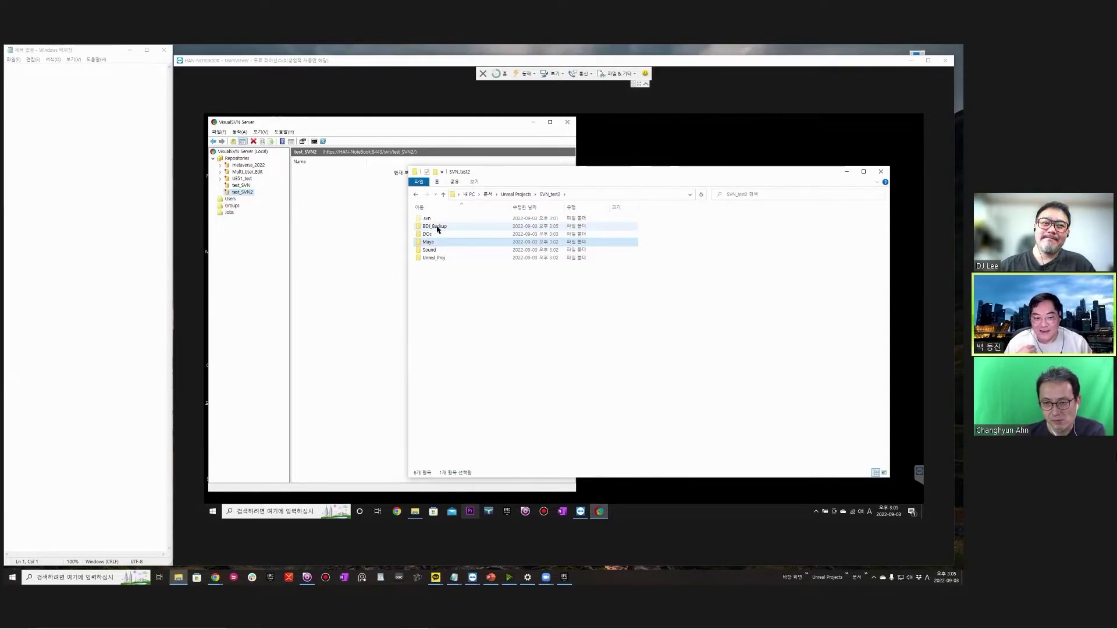
pyautogui.doubleClick(437, 228)
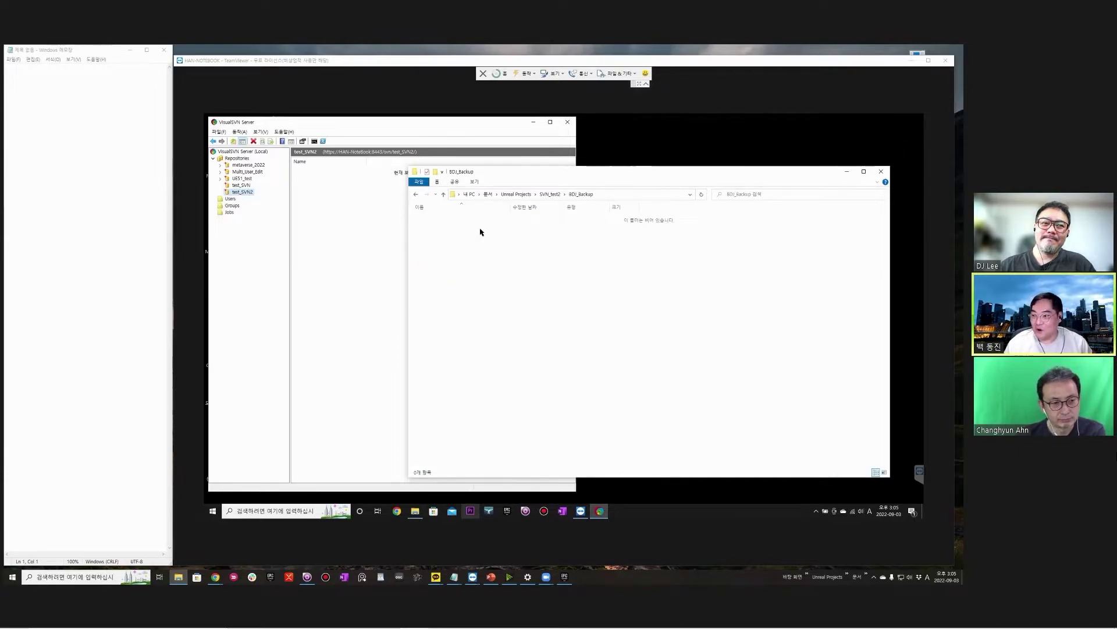
pyautogui.click(550, 195)
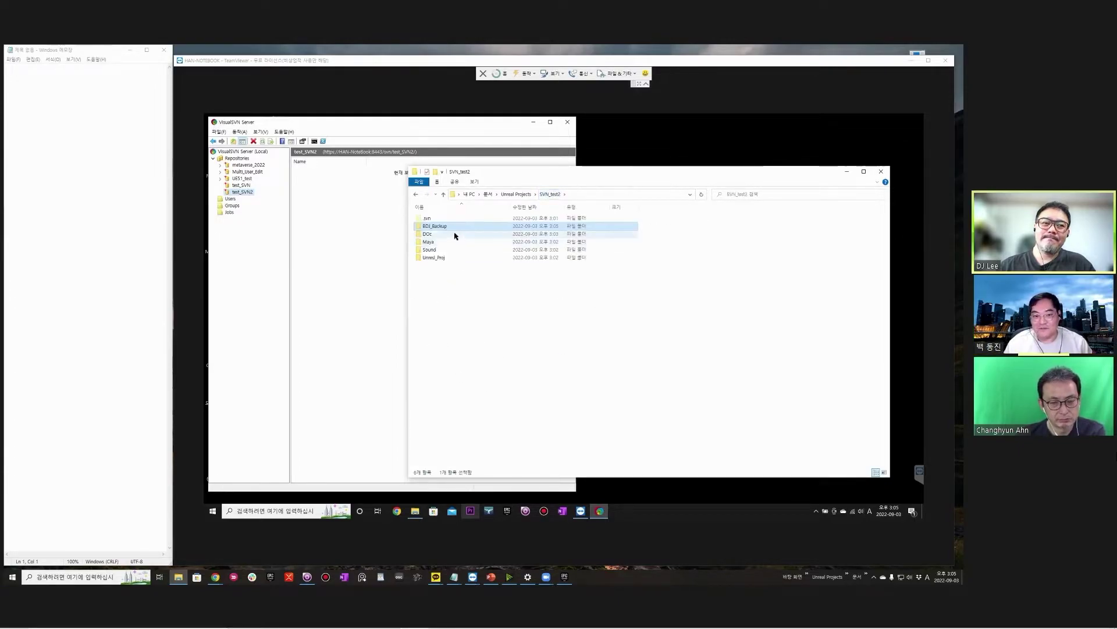
pyautogui.rightClick(443, 226)
pyautogui.moveTo(492, 406)
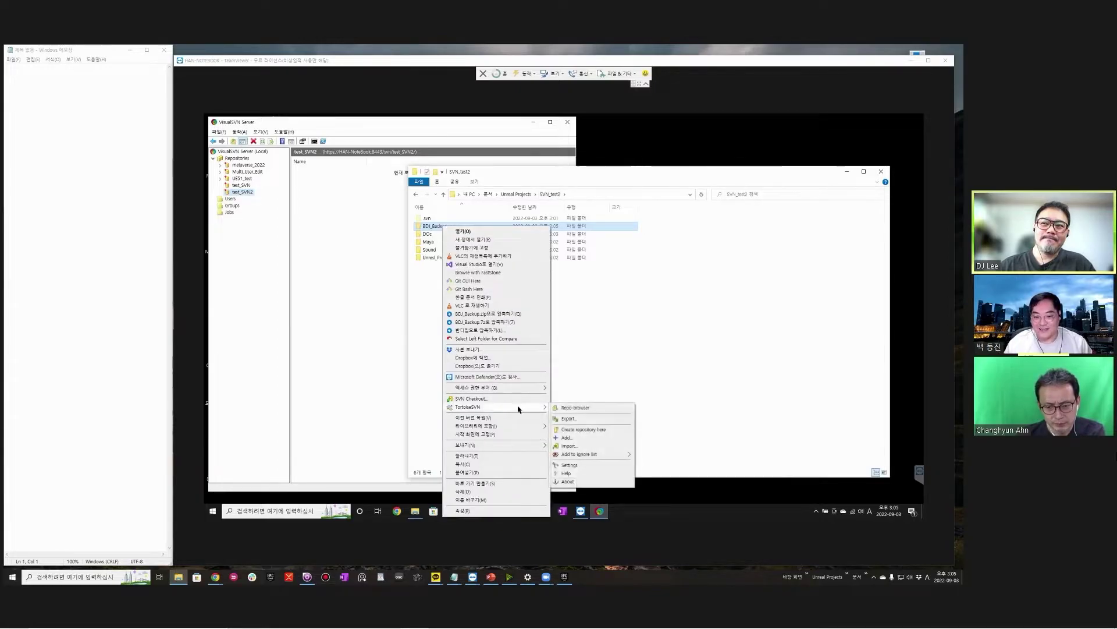
pyautogui.moveTo(594, 454)
pyautogui.click(667, 457)
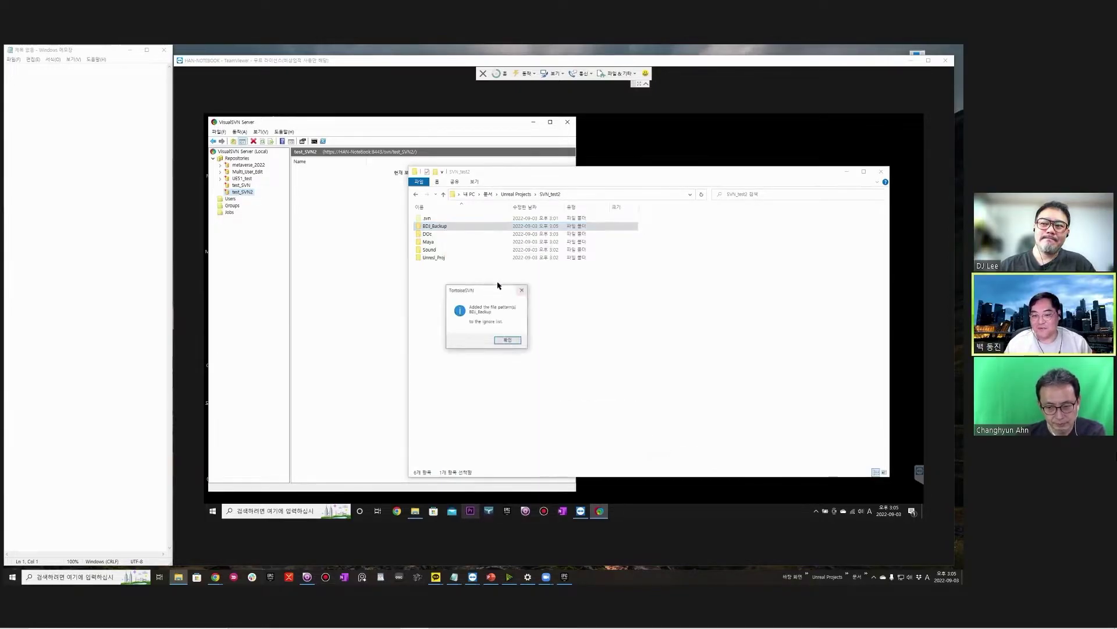
pyautogui.click(507, 343)
# Create a text document with the default name inside the BDJ_Backup folder
pyautogui.moveTo(559, 342); pyautogui.dragTo(443, 239)
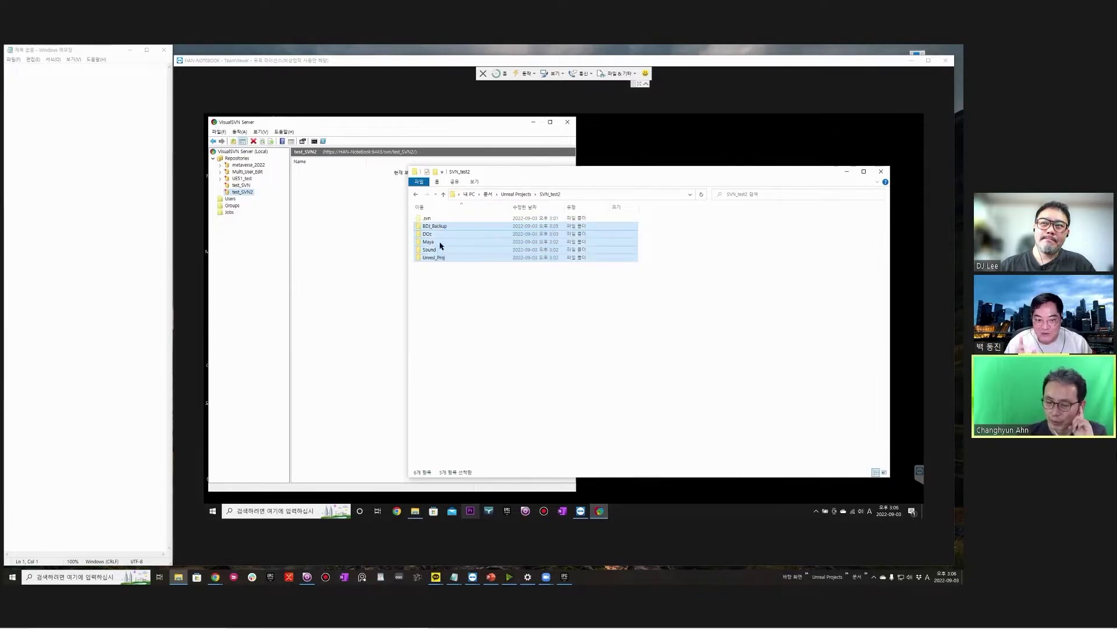
pyautogui.click(456, 287)
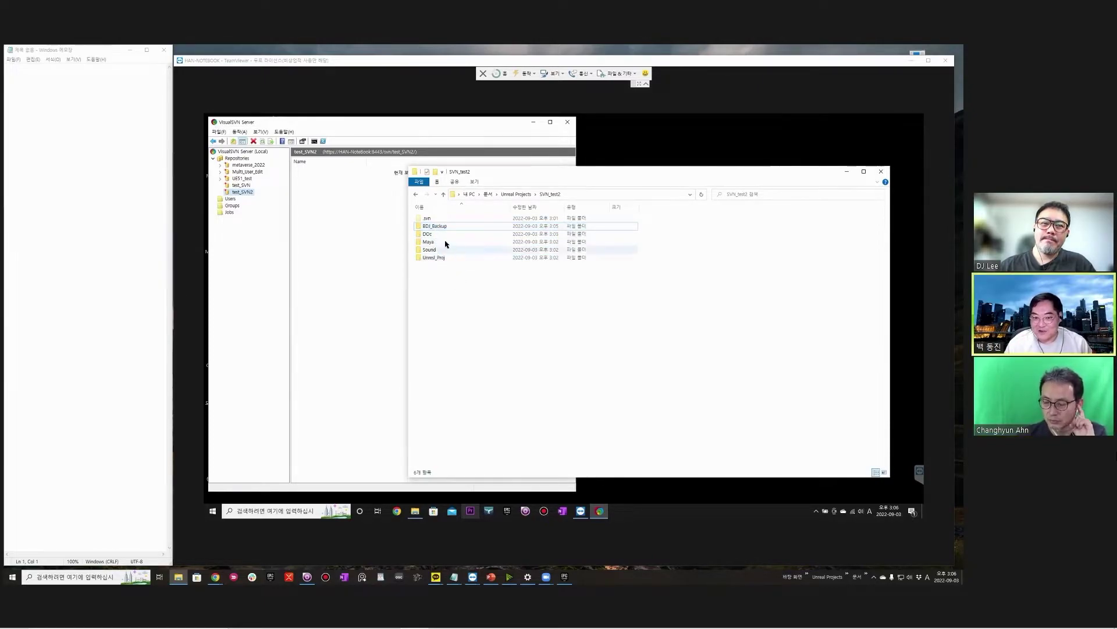
pyautogui.doubleClick(427, 225)
pyautogui.rightClick(460, 250)
pyautogui.moveTo(489, 420)
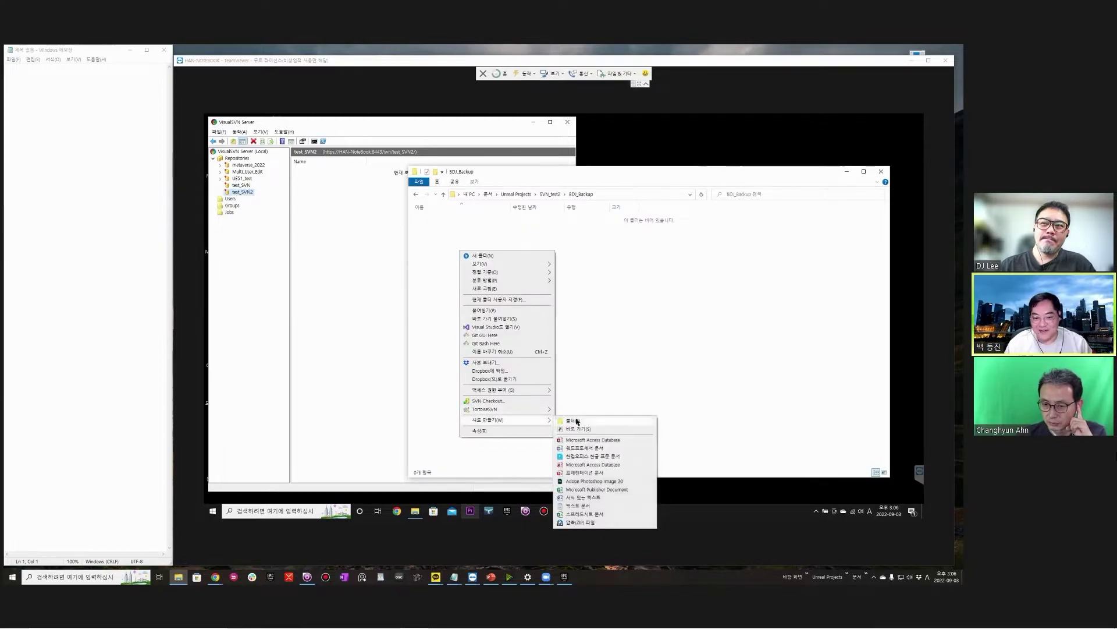
pyautogui.click(576, 506)
pyautogui.click(596, 319)
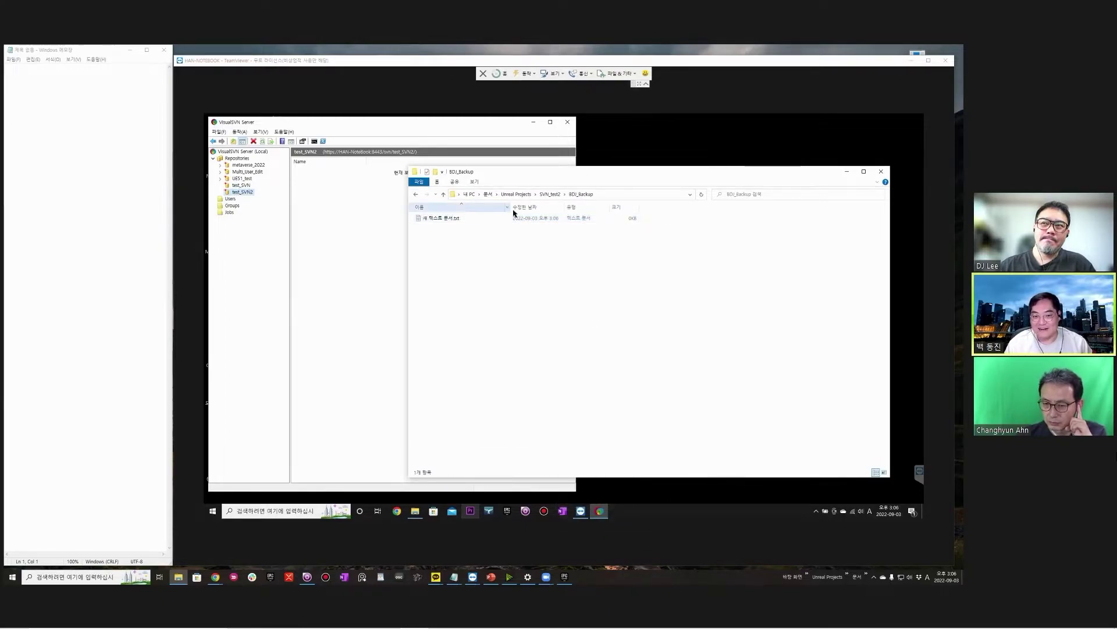
# Examine the pending changes of SVN_test2 in the TortoiseSVN commit dialog, then close it without committing
pyautogui.click(550, 193)
pyautogui.rightClick(453, 290)
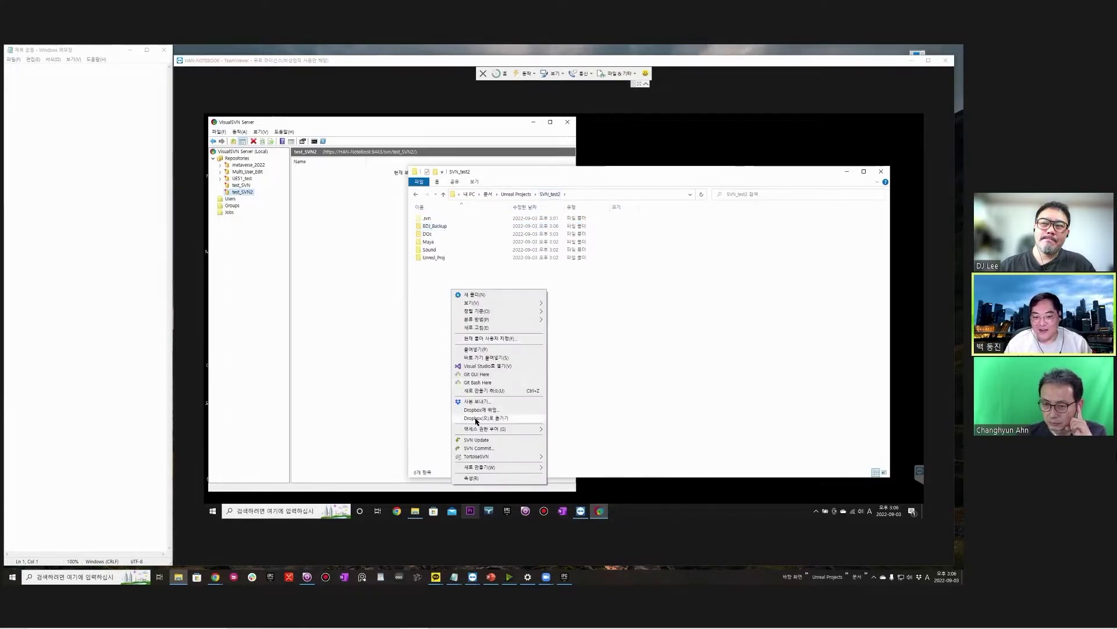
pyautogui.click(477, 448)
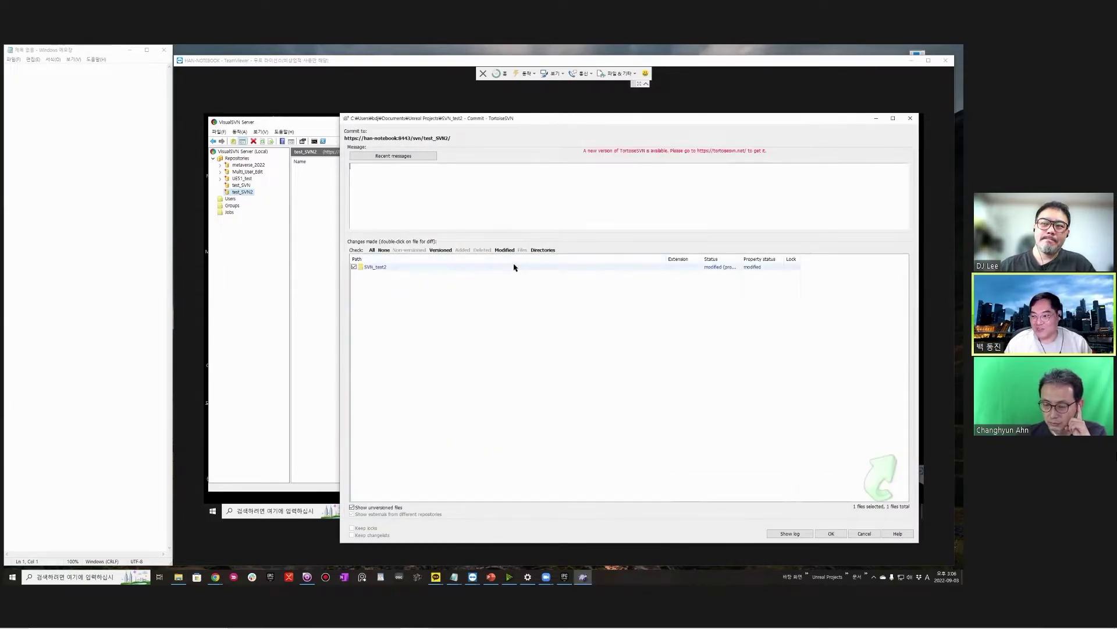
pyautogui.click(910, 118)
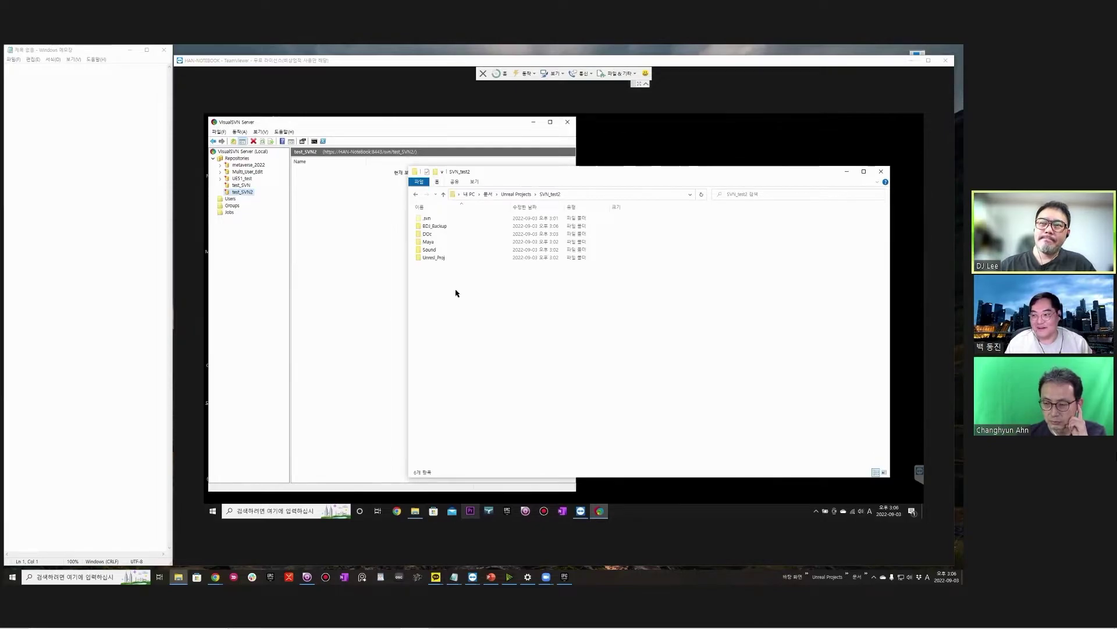
pyautogui.click(442, 226)
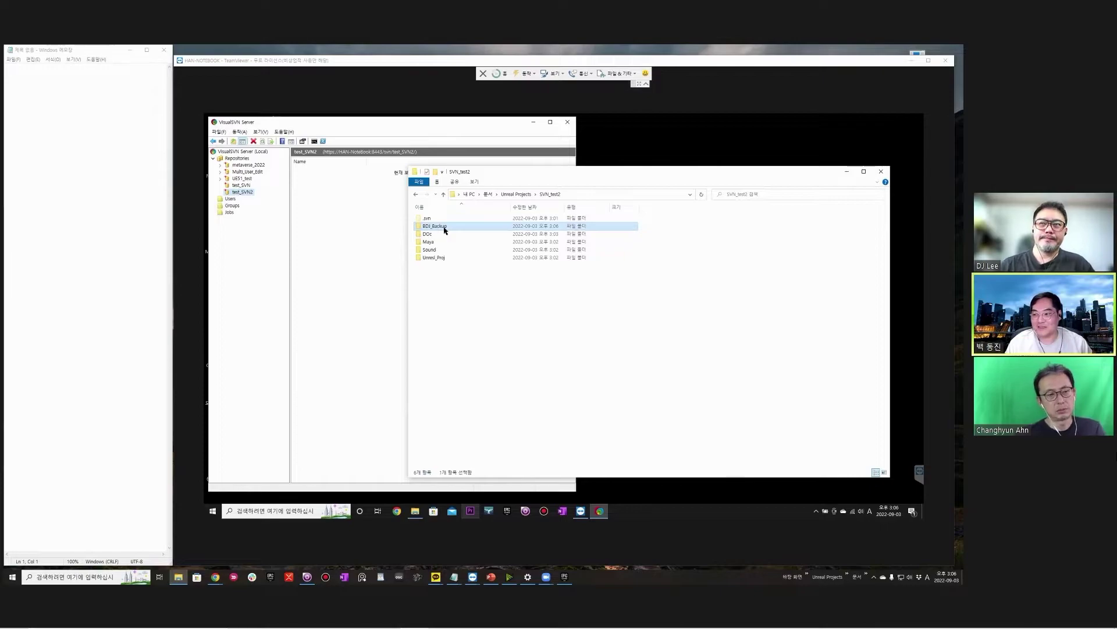
pyautogui.click(452, 299)
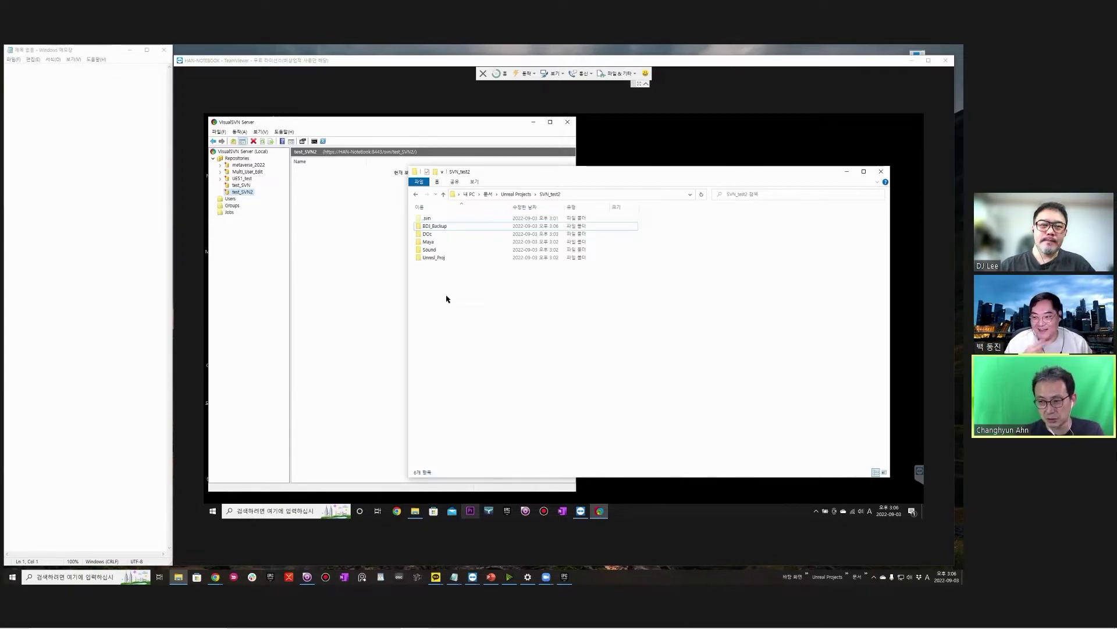
pyautogui.moveTo(495, 169); pyautogui.dragTo(515, 192)
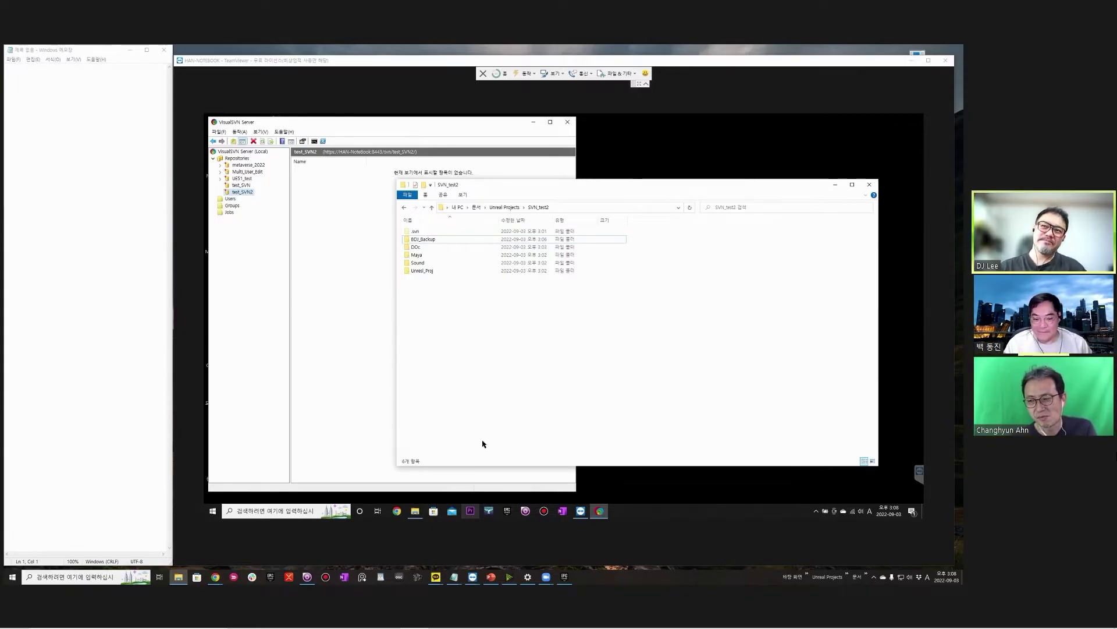
# Switch to the PowerPoint slide show and use the red pen to sketch an upper box and a lower box branching into four small boxes
pyautogui.click(492, 577)
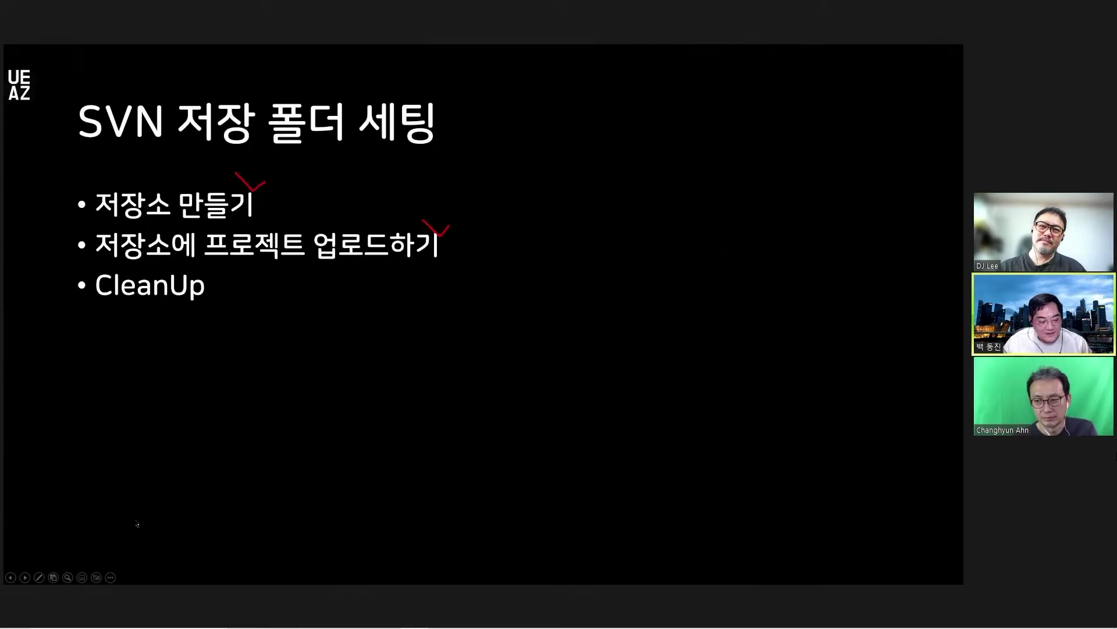
pyautogui.click(39, 578)
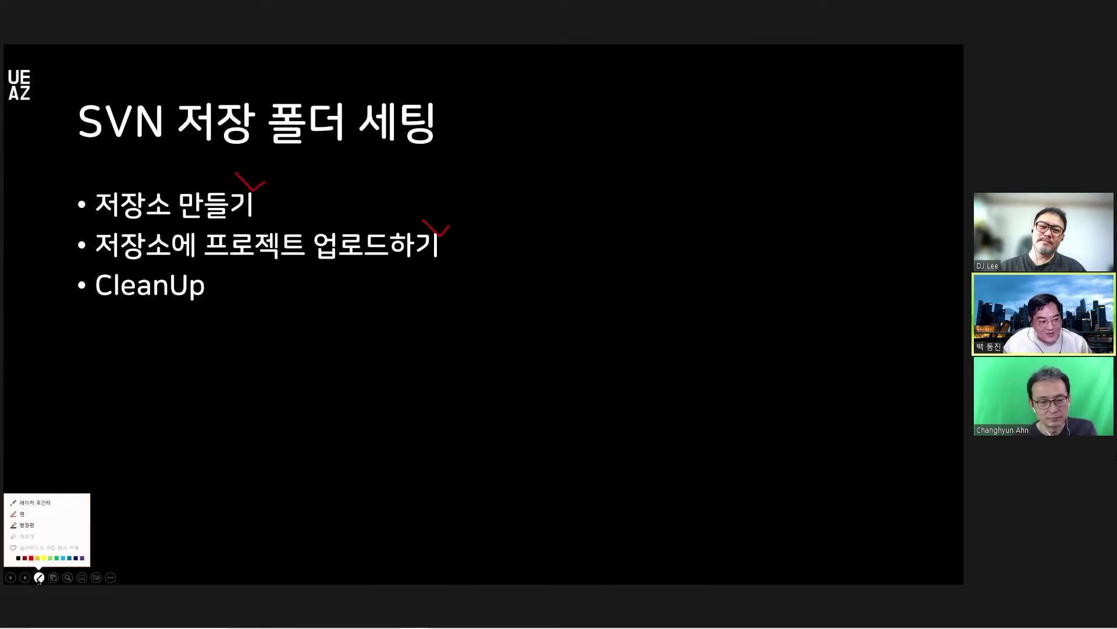
pyautogui.click(22, 513)
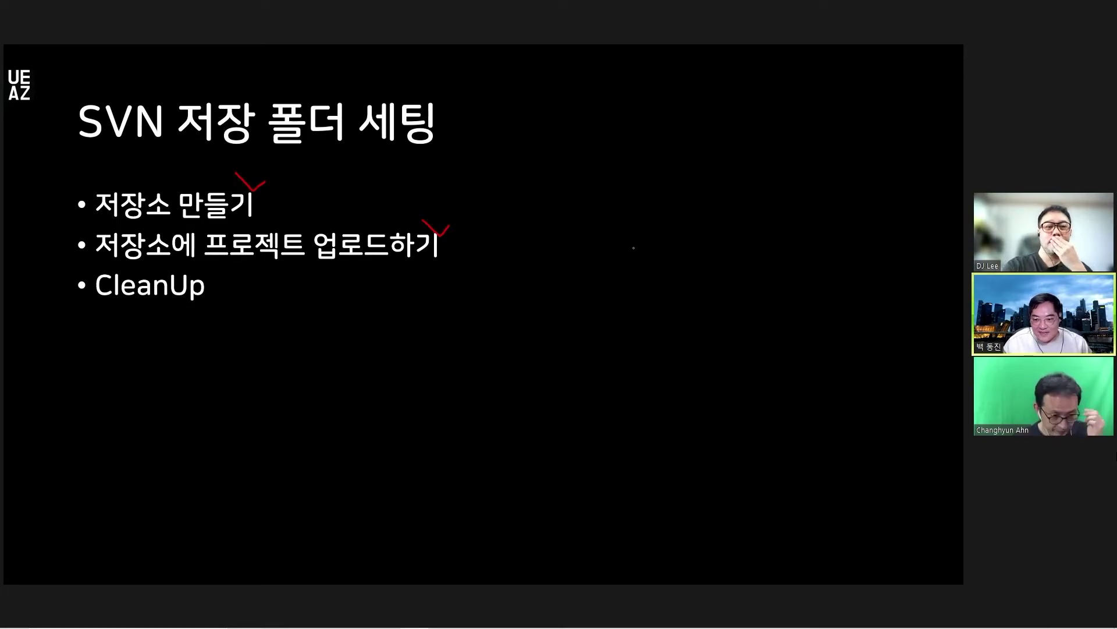
pyautogui.moveTo(662, 254)
pyautogui.mouseDown()
pyautogui.moveTo(641, 289)
pyautogui.moveTo(566, 290)
pyautogui.moveTo(574, 241)
pyautogui.moveTo(658, 239)
pyautogui.moveTo(661, 265)
pyautogui.moveTo(639, 287)
pyautogui.moveTo(583, 287)
pyautogui.mouseUp()
pyautogui.moveTo(484, 349)
pyautogui.mouseDown()
pyautogui.moveTo(480, 387)
pyautogui.moveTo(444, 349)
pyautogui.moveTo(403, 348)
pyautogui.moveTo(400, 397)
pyautogui.moveTo(483, 396)
pyautogui.moveTo(481, 351)
pyautogui.moveTo(434, 350)
pyautogui.moveTo(403, 393)
pyautogui.moveTo(363, 417)
pyautogui.moveTo(353, 466)
pyautogui.moveTo(424, 464)
pyautogui.moveTo(412, 436)
pyautogui.moveTo(423, 433)
pyautogui.moveTo(397, 438)
pyautogui.moveTo(469, 432)
pyautogui.moveTo(477, 472)
pyautogui.mouseUp()
pyautogui.moveTo(477, 433)
pyautogui.mouseDown()
pyautogui.moveTo(459, 472)
pyautogui.moveTo(477, 471)
pyautogui.mouseUp()
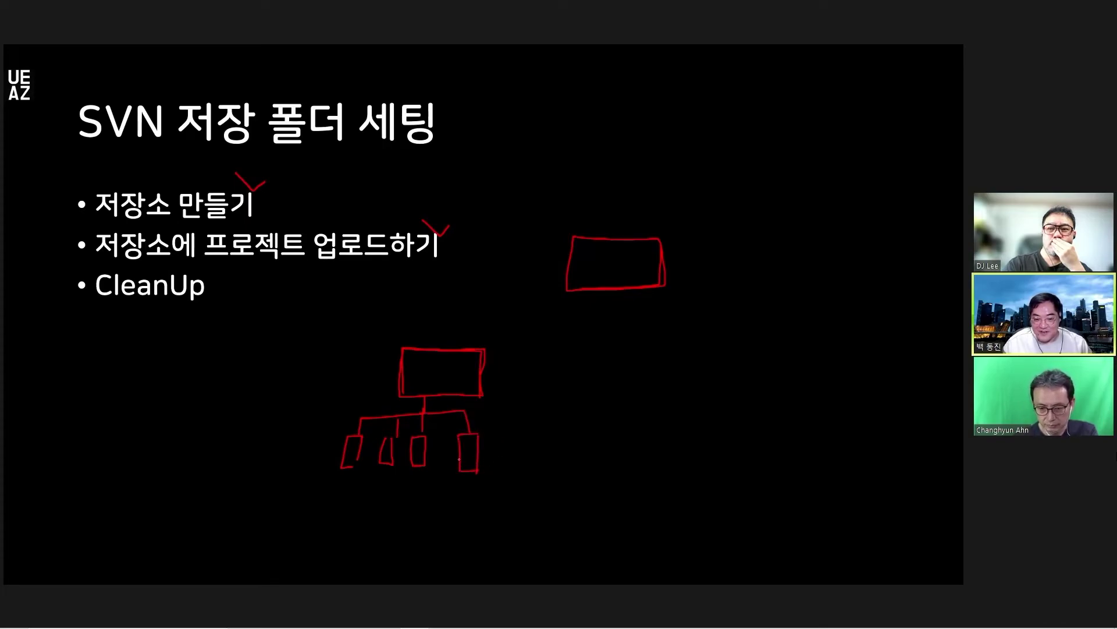
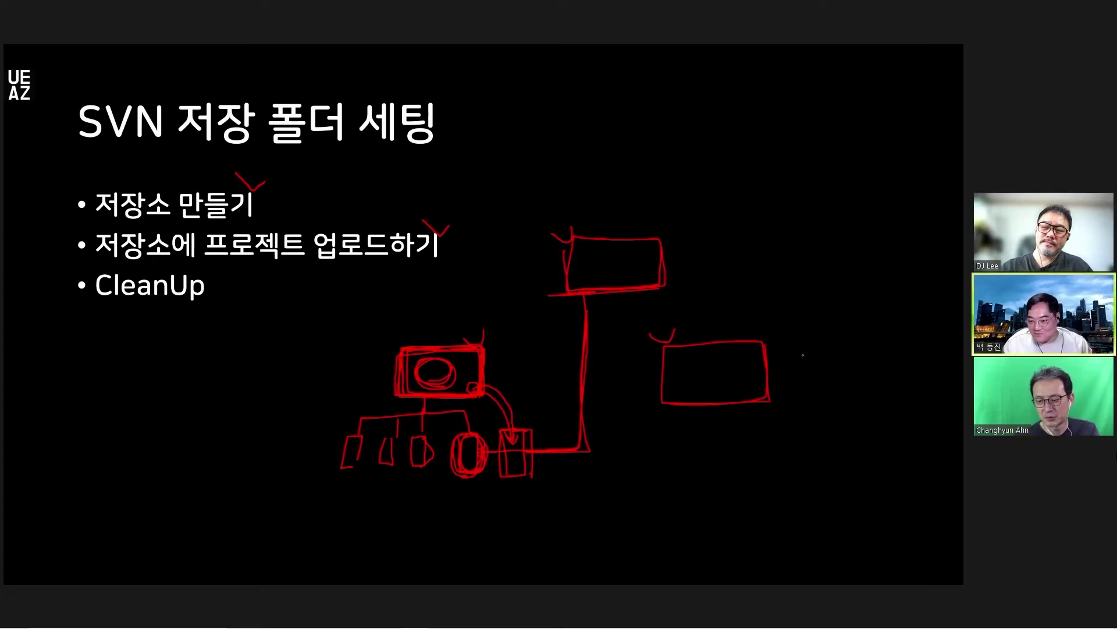
# Extend the pen sketch with more boxes beside and below, link and circle the upper box, and circle the CleanUp bullet
pyautogui.moveTo(901, 345)
pyautogui.mouseDown()
pyautogui.moveTo(903, 409)
pyautogui.moveTo(811, 369)
pyautogui.moveTo(889, 339)
pyautogui.moveTo(907, 408)
pyautogui.moveTo(818, 348)
pyautogui.moveTo(892, 342)
pyautogui.mouseUp()
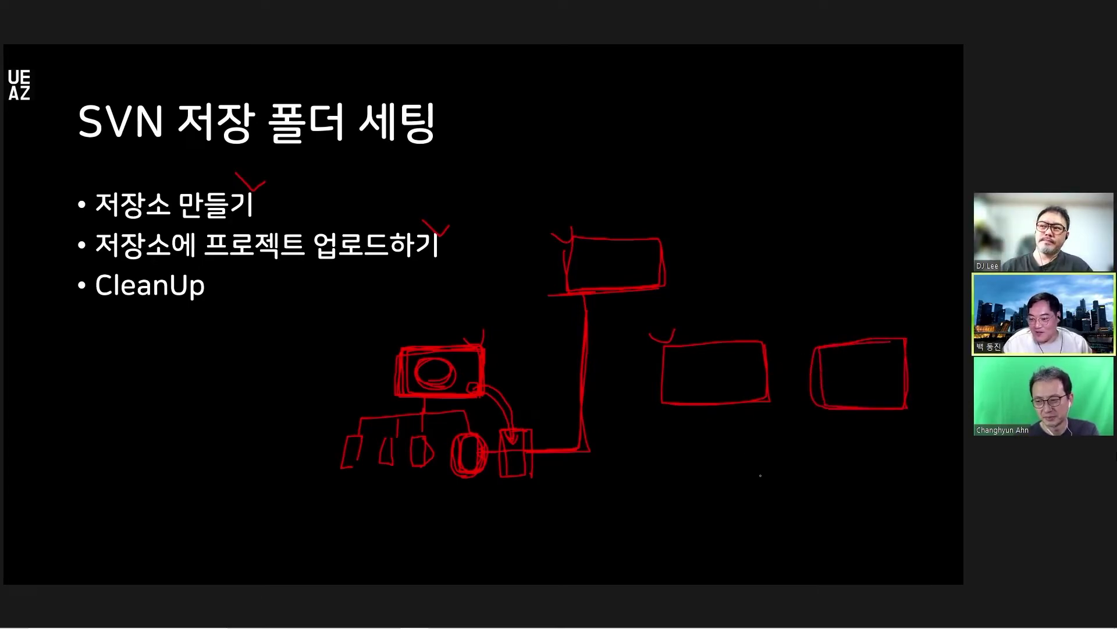
pyautogui.moveTo(760, 476)
pyautogui.mouseDown()
pyautogui.moveTo(727, 516)
pyautogui.moveTo(770, 462)
pyautogui.mouseUp()
pyautogui.moveTo(651, 292)
pyautogui.mouseDown()
pyautogui.moveTo(585, 297)
pyautogui.moveTo(628, 237)
pyautogui.moveTo(687, 343)
pyautogui.moveTo(678, 291)
pyautogui.moveTo(655, 274)
pyautogui.mouseUp()
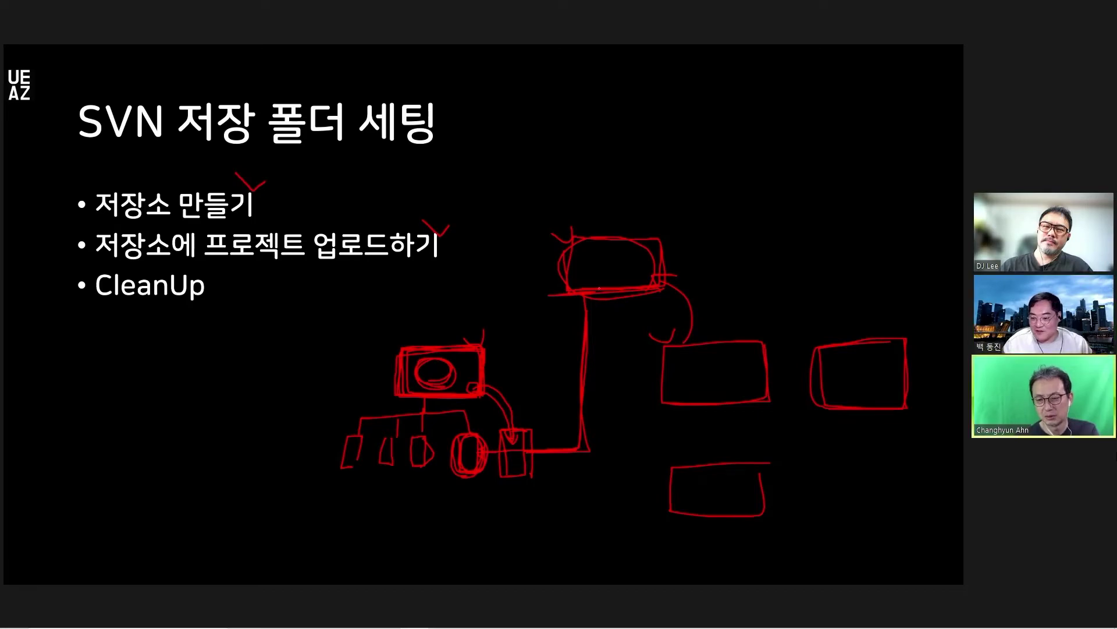
pyautogui.moveTo(611, 245)
pyautogui.mouseDown()
pyautogui.moveTo(634, 245)
pyautogui.moveTo(579, 268)
pyautogui.moveTo(591, 297)
pyautogui.mouseUp()
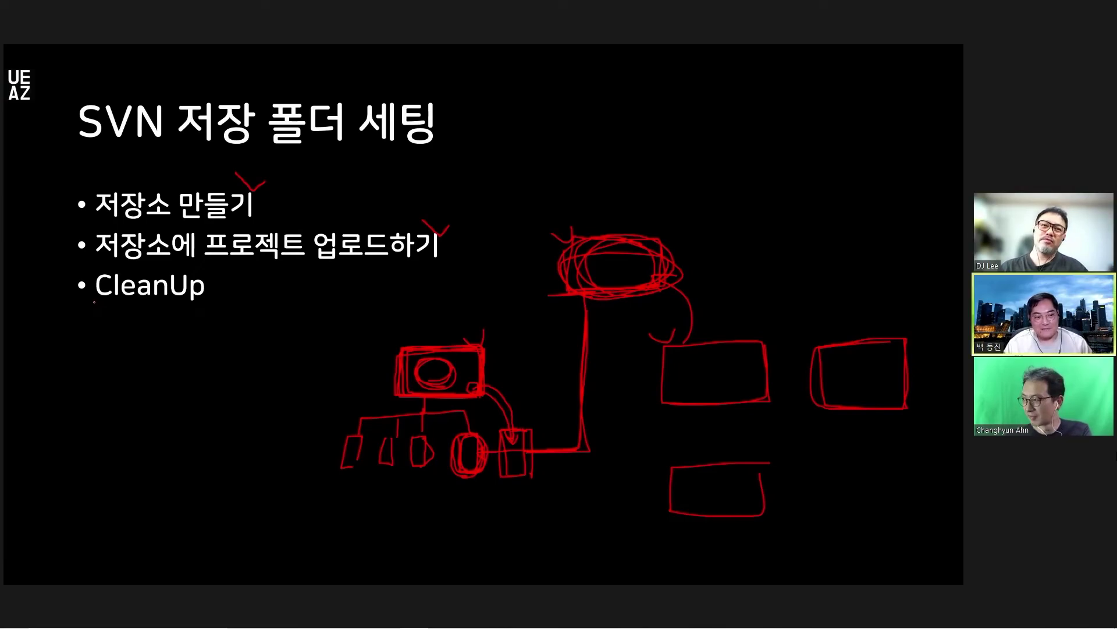
pyautogui.moveTo(94, 301)
pyautogui.mouseDown()
pyautogui.moveTo(189, 302)
pyautogui.moveTo(106, 263)
pyautogui.moveTo(193, 301)
pyautogui.moveTo(90, 265)
pyautogui.moveTo(148, 308)
pyautogui.mouseUp()
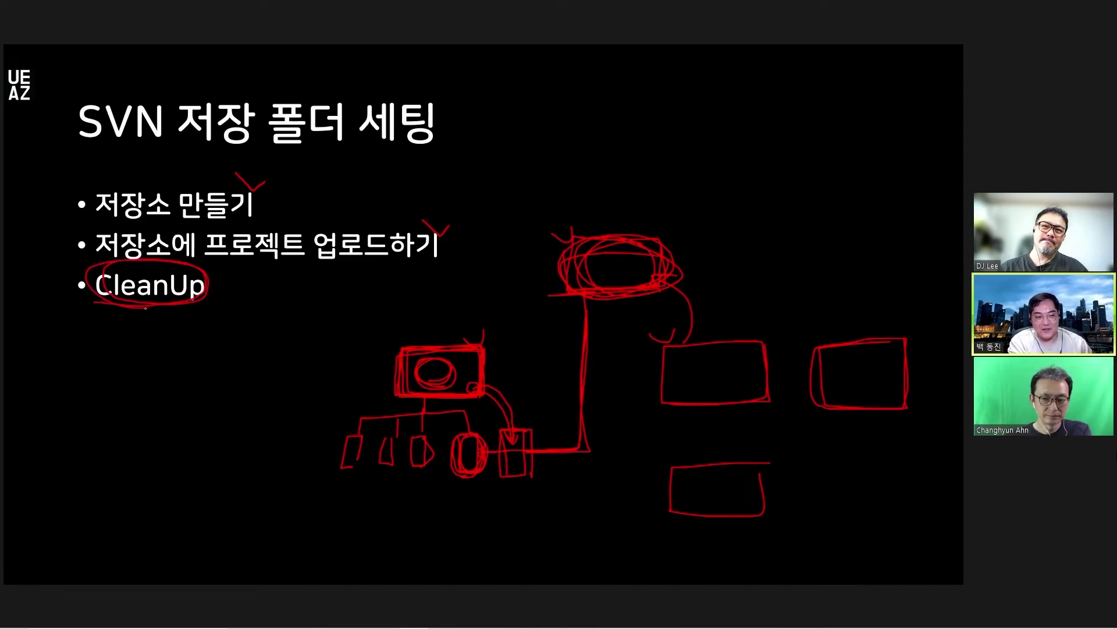
# Switch to File Explorer and run TortoiseSVN Clean up on the SVN_test2 folder with the preset options, then dismiss the result message
pyautogui.hotkey('alt', 'Tab')
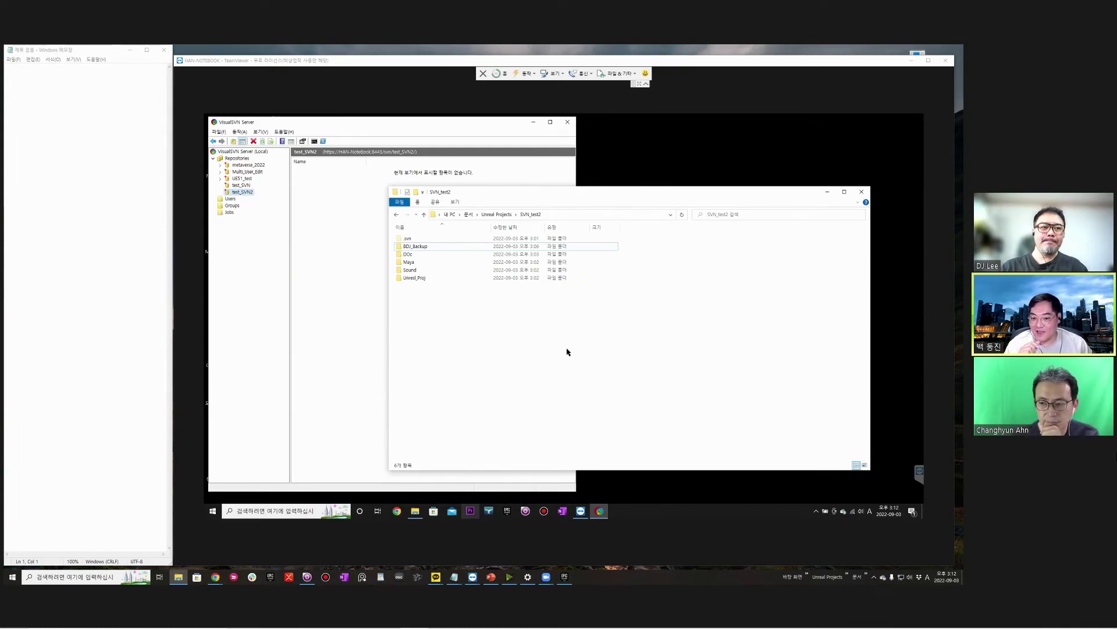
pyautogui.rightClick(492, 305)
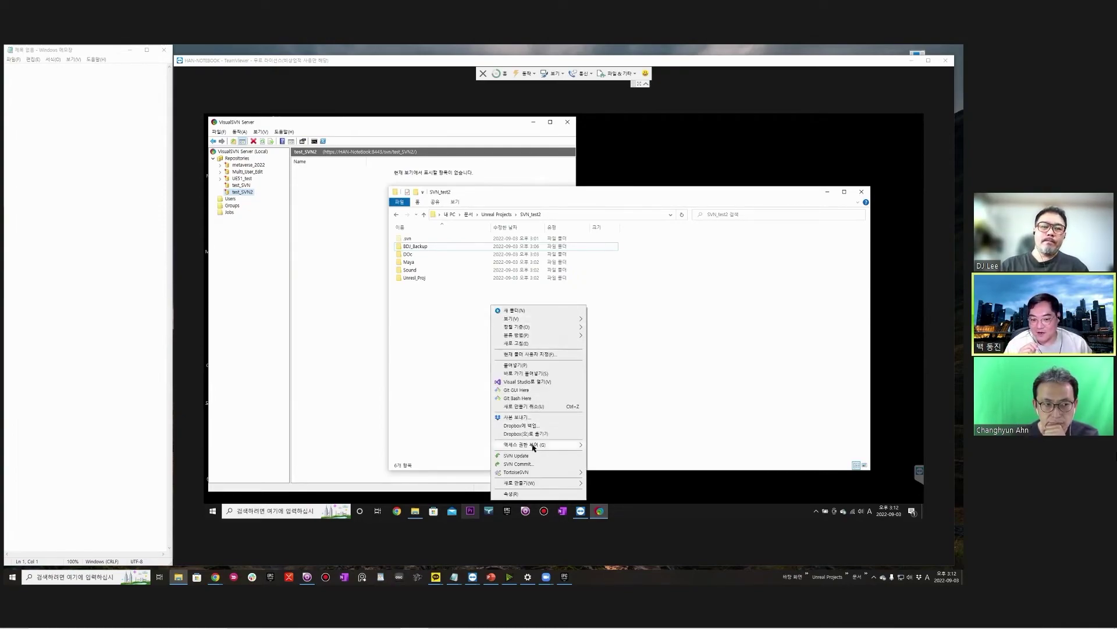
pyautogui.click(641, 416)
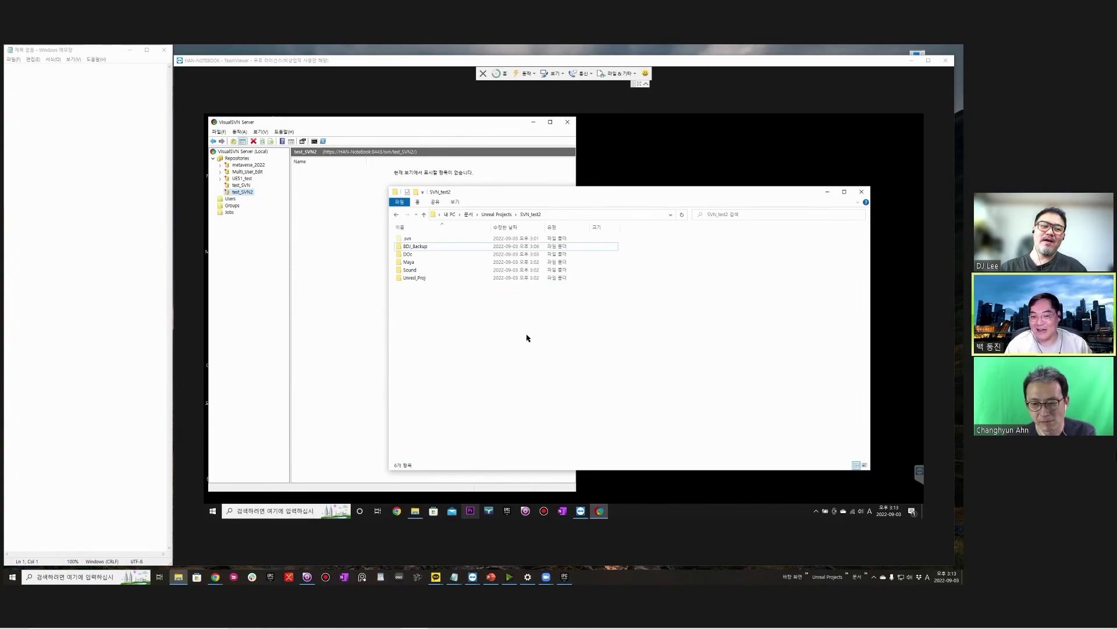
pyautogui.rightClick(524, 311)
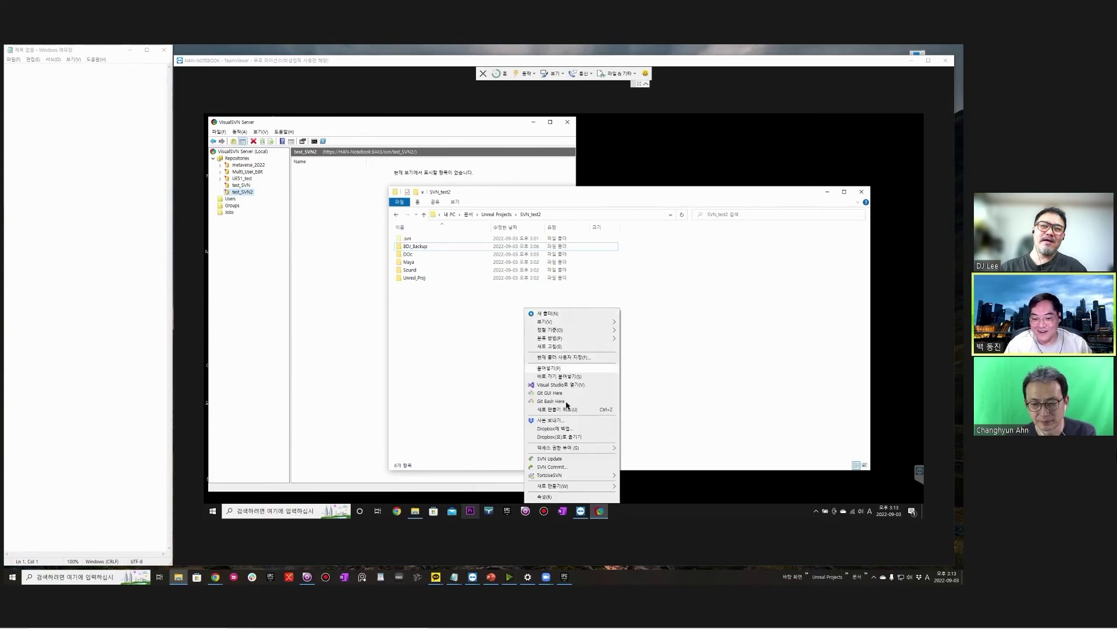
pyautogui.moveTo(571, 475)
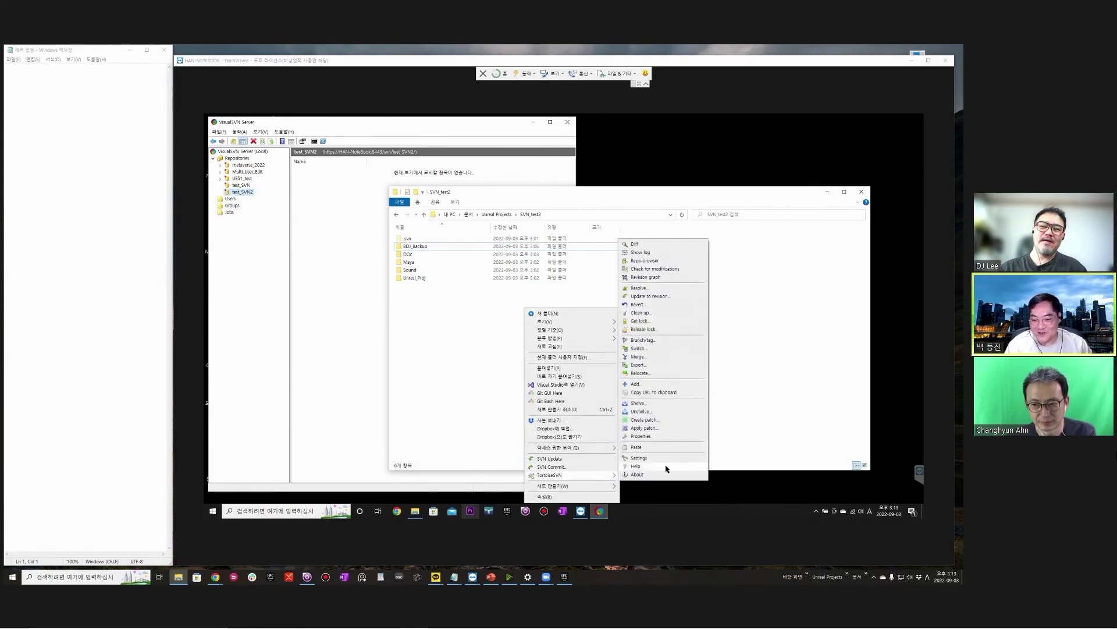
pyautogui.click(645, 312)
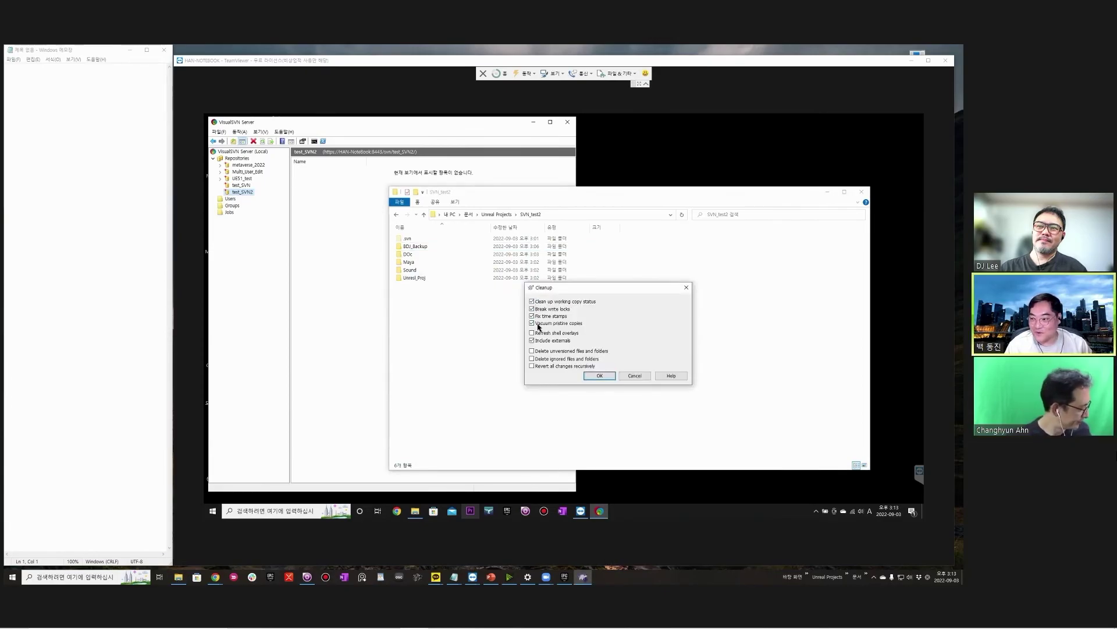
pyautogui.click(602, 376)
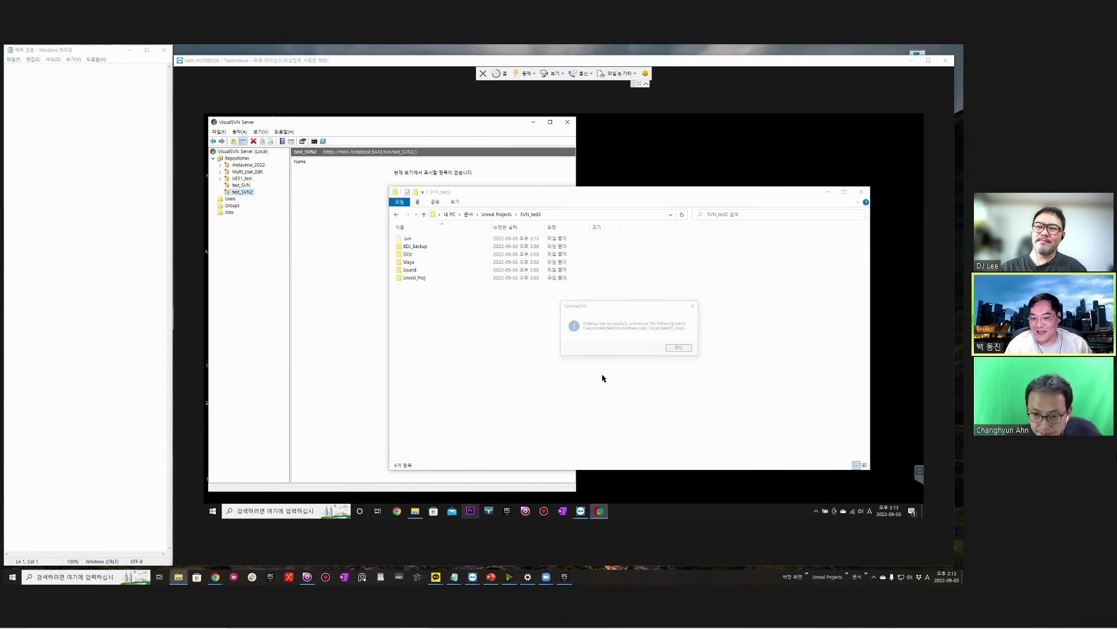
pyautogui.click(679, 349)
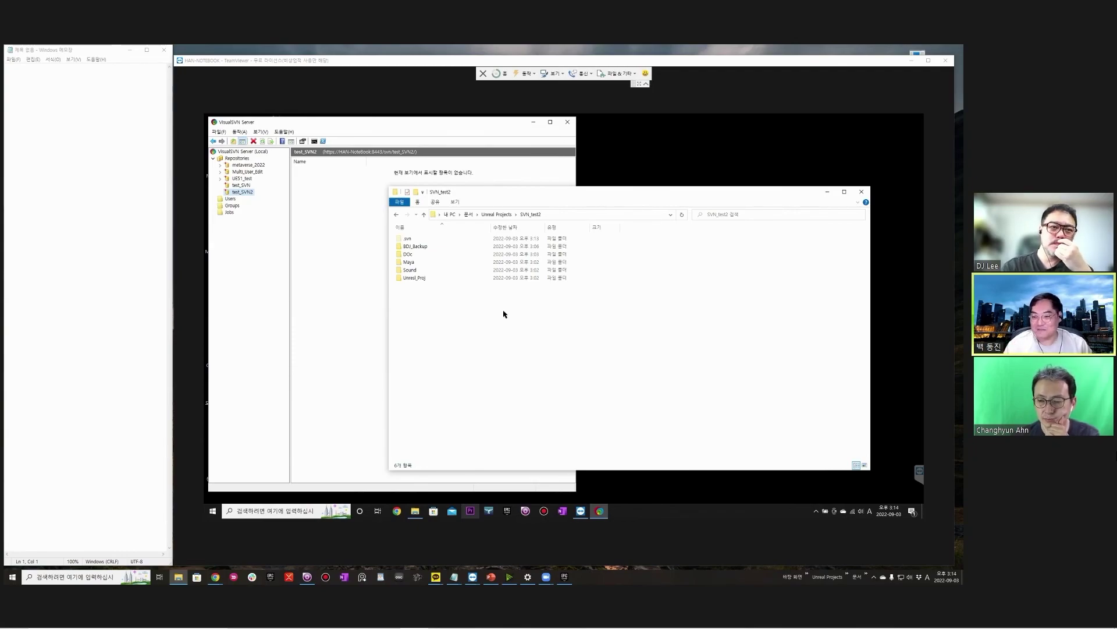
# Examine the TortoiseSVN Cleanup options for SVN_test2, including Vacuum pristine copies, then cancel without running the cleanup
pyautogui.rightClick(503, 313)
pyautogui.moveTo(547, 478)
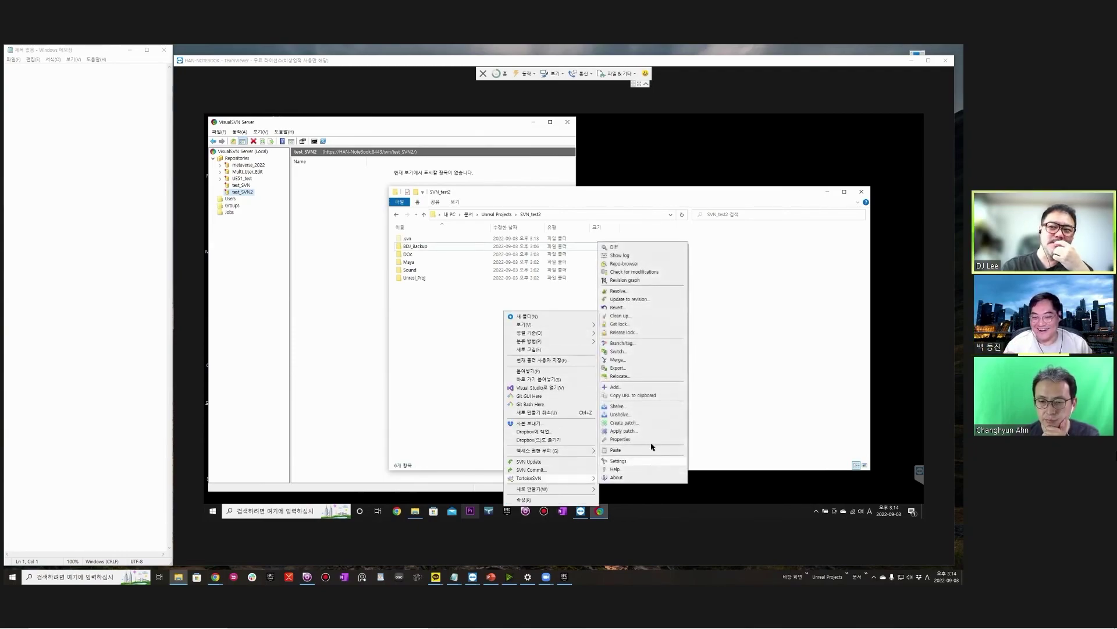
pyautogui.click(626, 317)
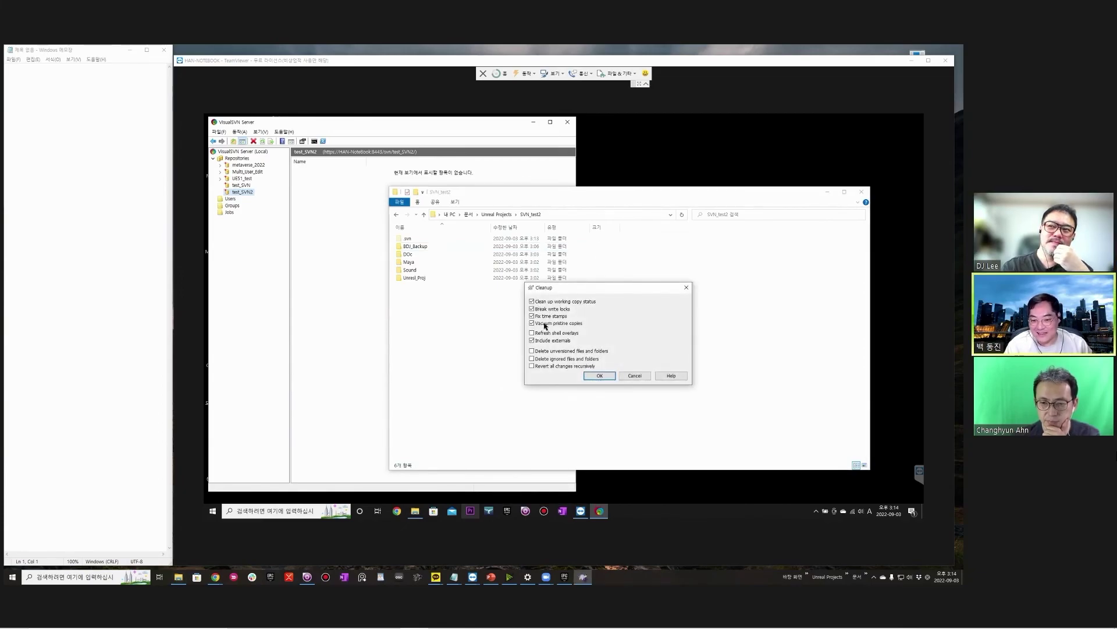
pyautogui.click(635, 376)
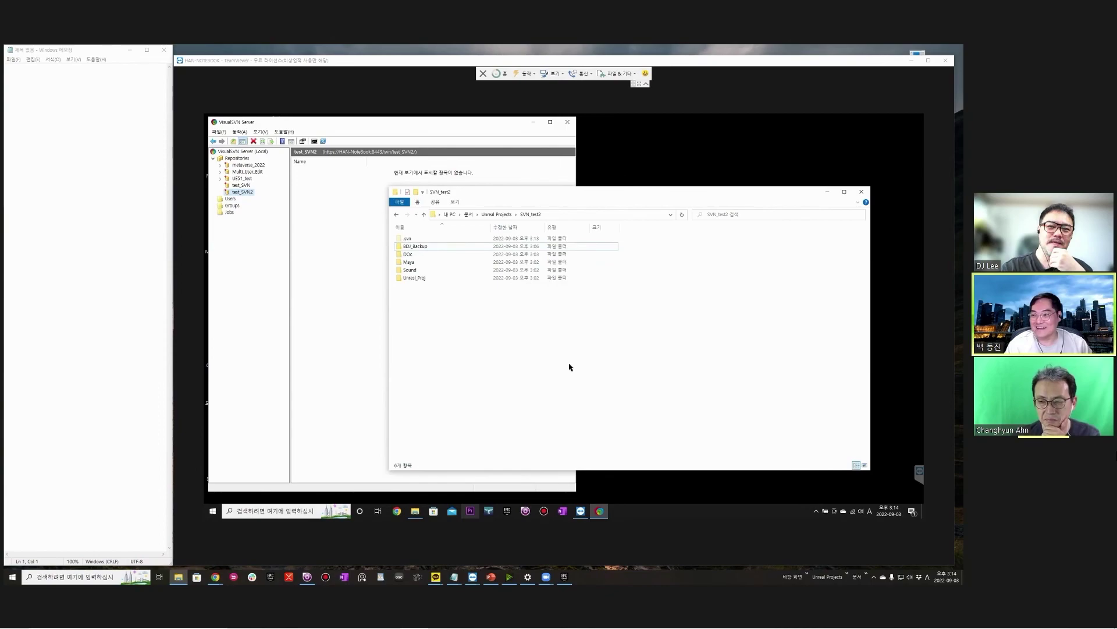
# Reopen the Cleanup options for SVN_test2, separate the dialog from the folder window to review them beside the .svn folder, then cancel
pyautogui.rightClick(529, 303)
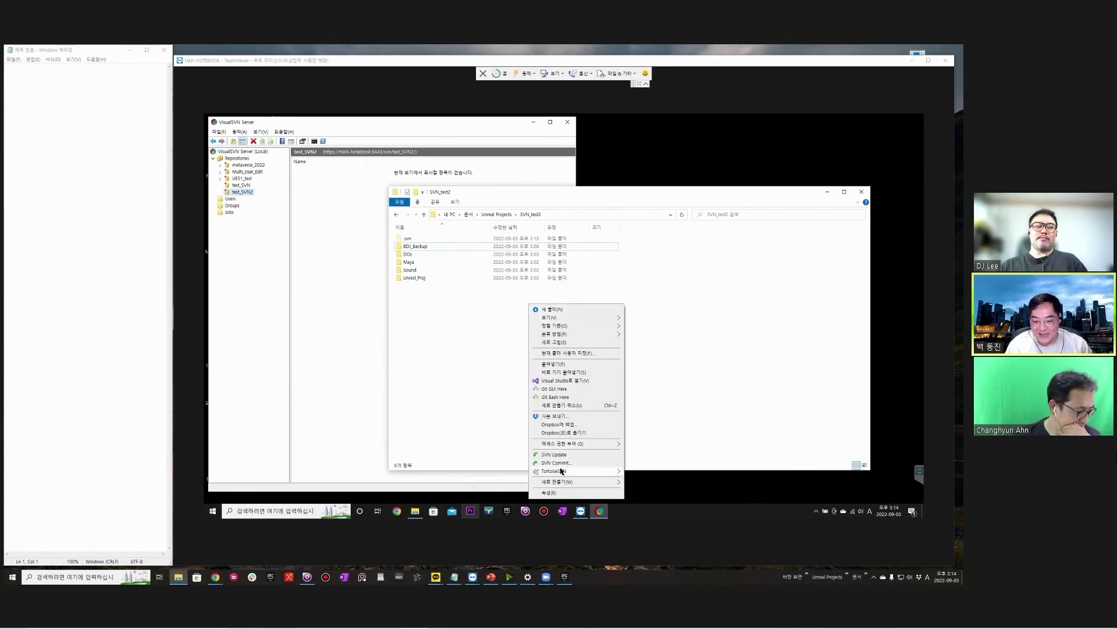
pyautogui.moveTo(556, 470)
pyautogui.click(653, 310)
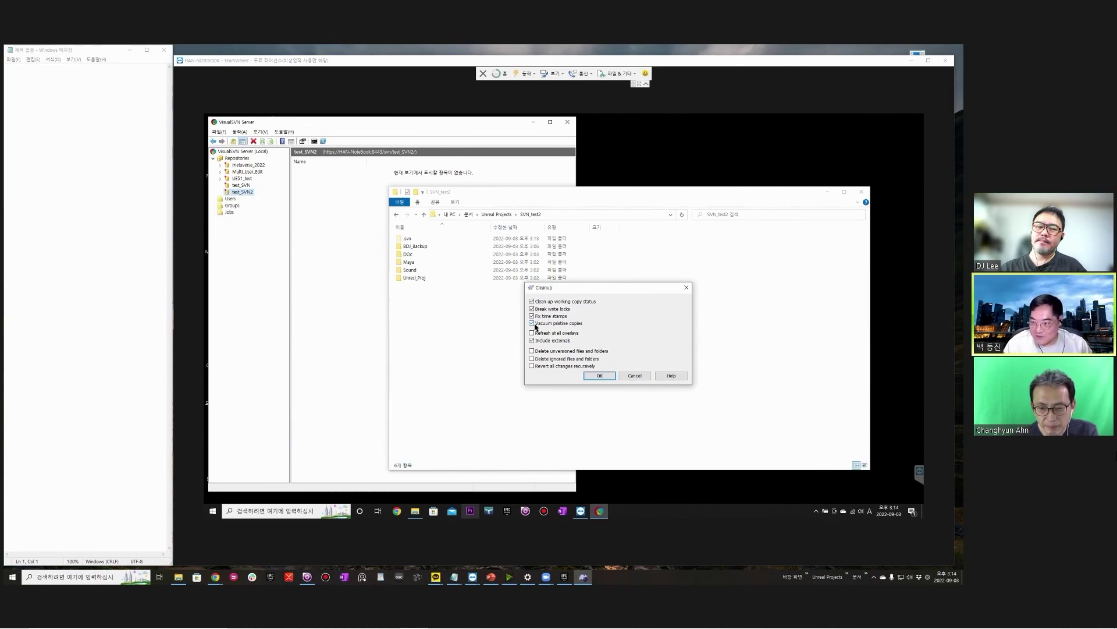
pyautogui.click(418, 240)
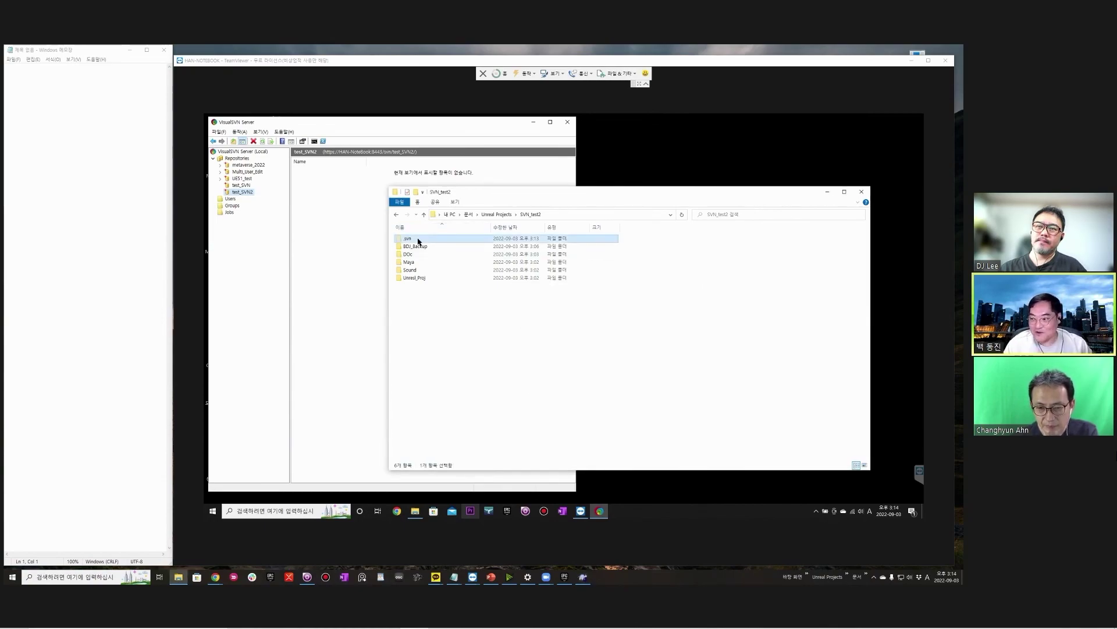
pyautogui.moveTo(598, 194); pyautogui.dragTo(586, 373)
pyautogui.click(589, 291)
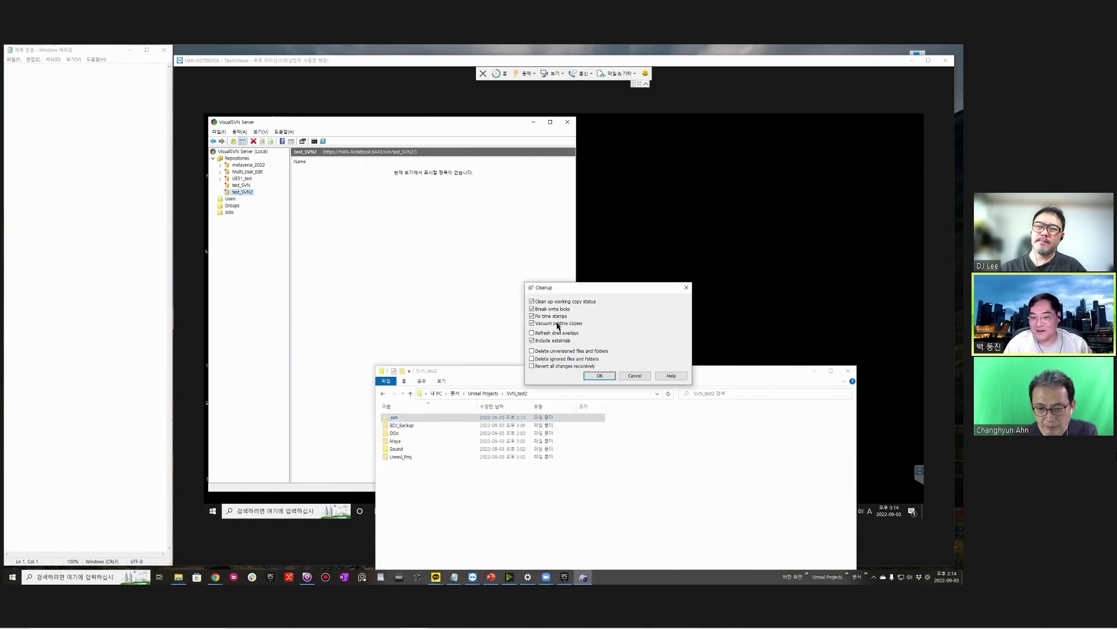
pyautogui.moveTo(564, 291); pyautogui.dragTo(571, 267)
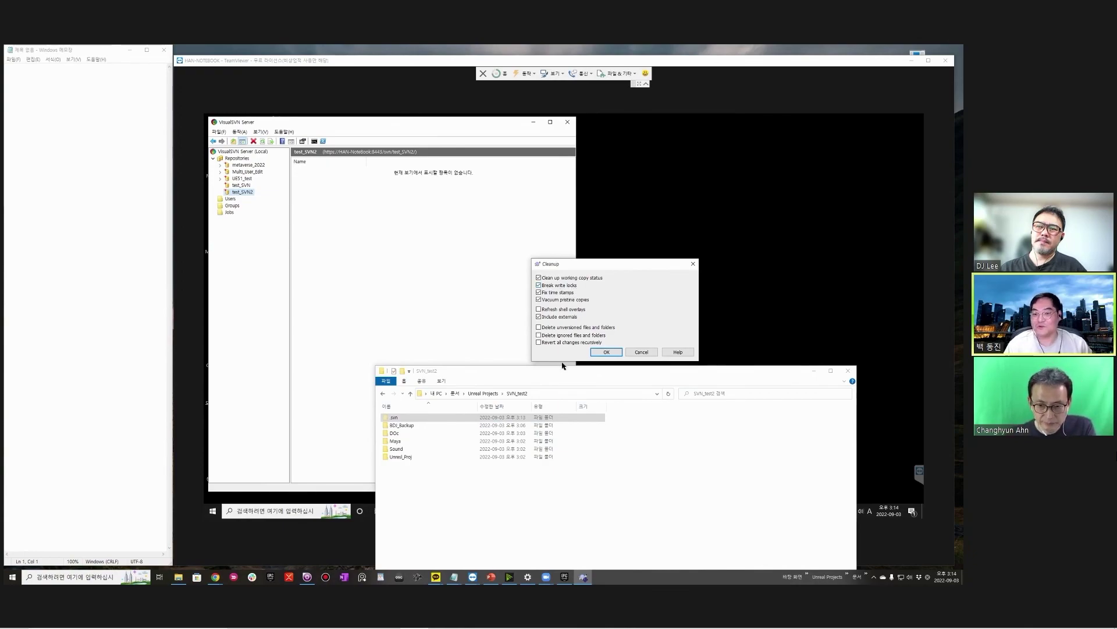
pyautogui.click(638, 352)
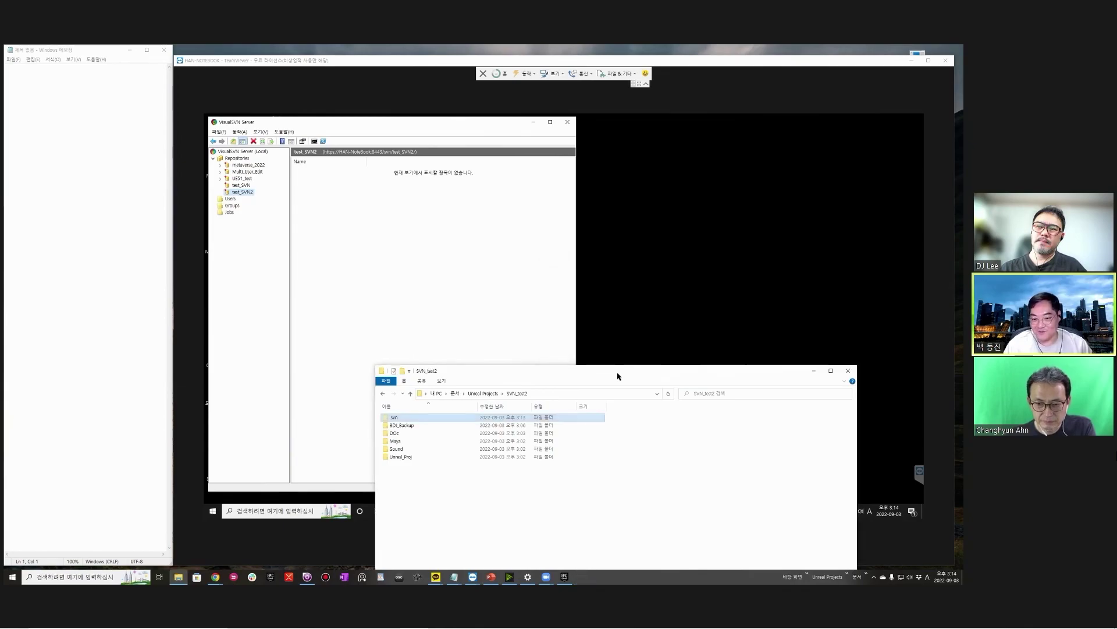
# Move the SVN_test2 folder window back up so it is fully in view and deselect the .svn folder
pyautogui.moveTo(618, 376); pyautogui.dragTo(601, 324)
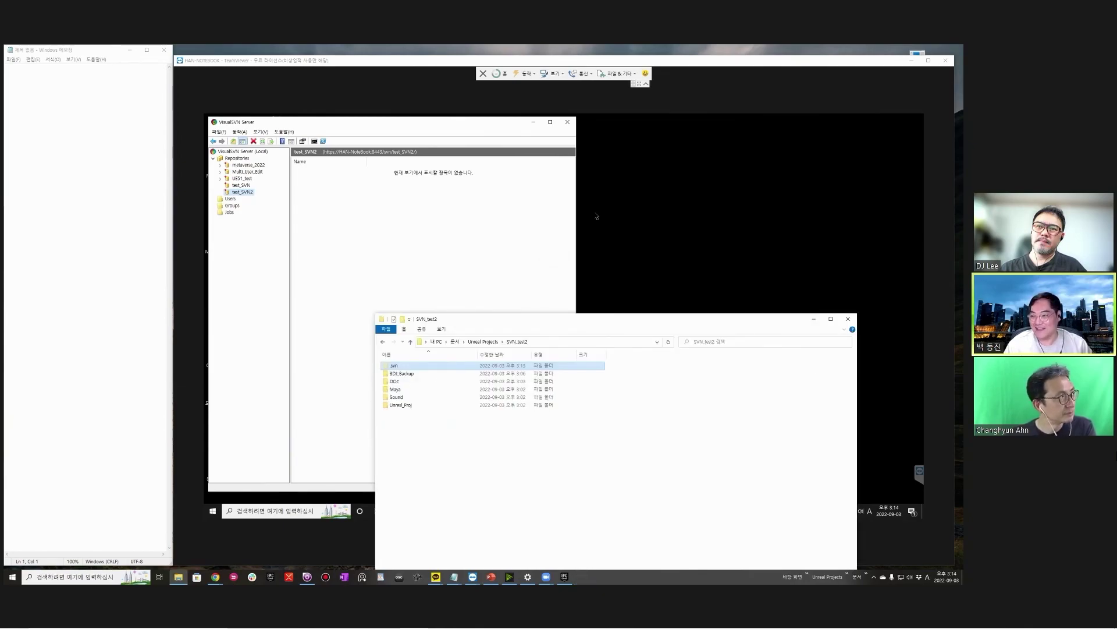
pyautogui.moveTo(597, 217); pyautogui.dragTo(595, 208)
pyautogui.click(588, 364)
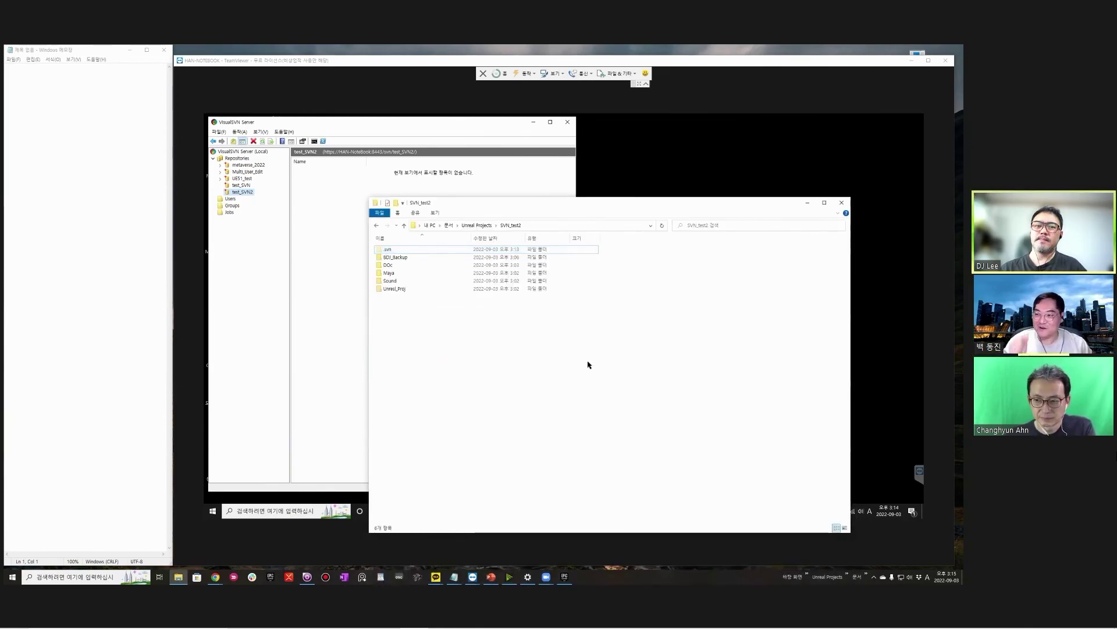